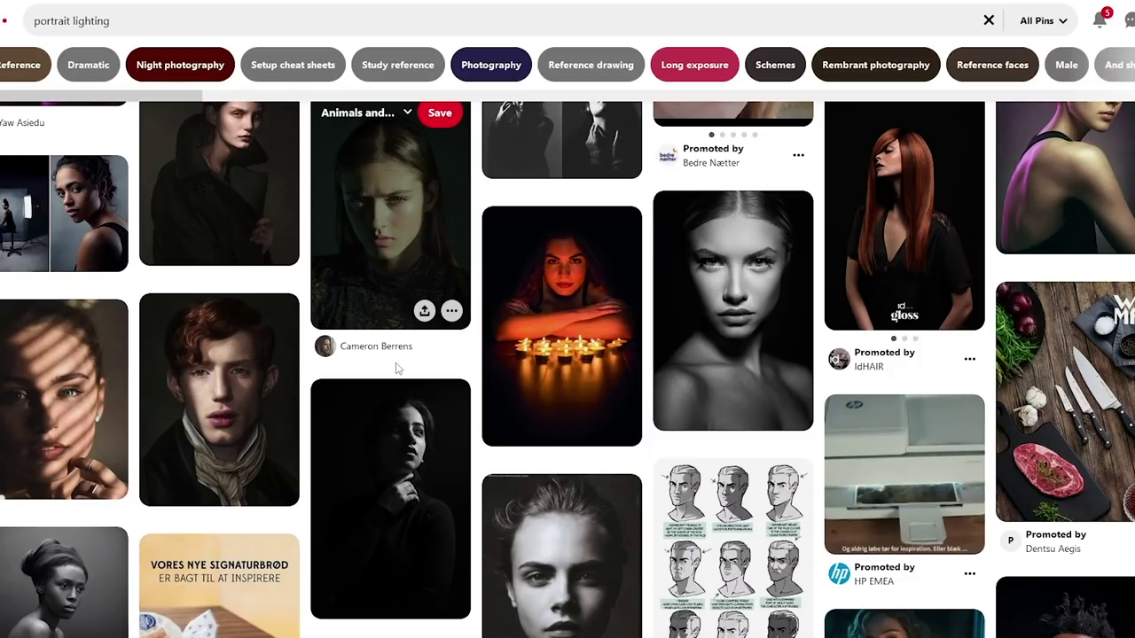
Examine the portrait lighting image results for dramatic and coloured lighting references
scroll(397, 369, up, 3)
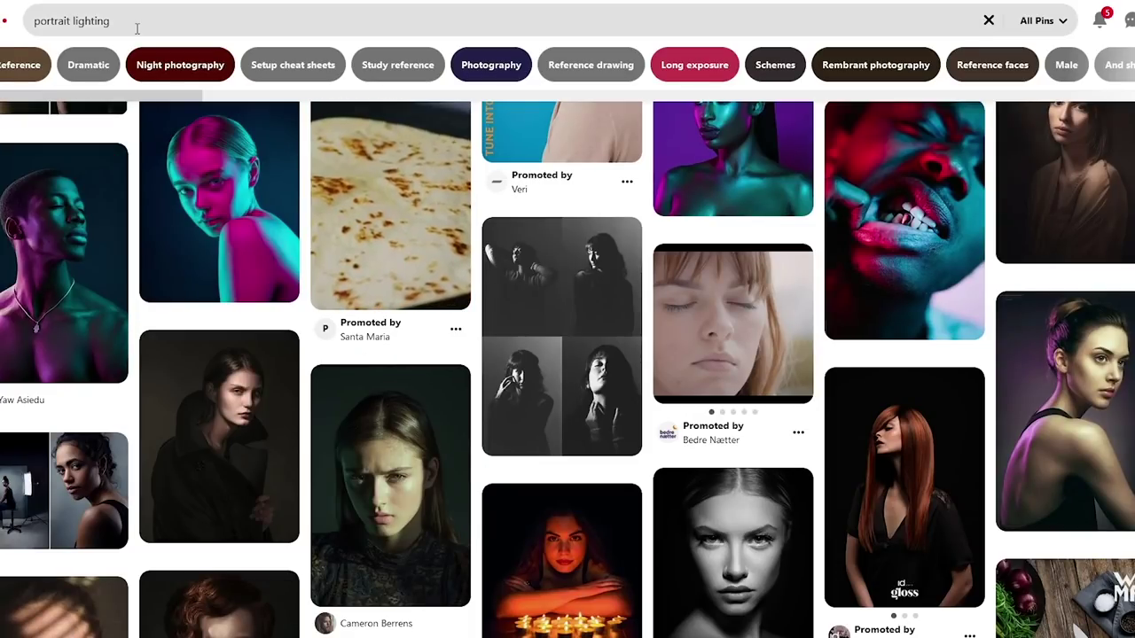
scroll(516, 264, up, 10)
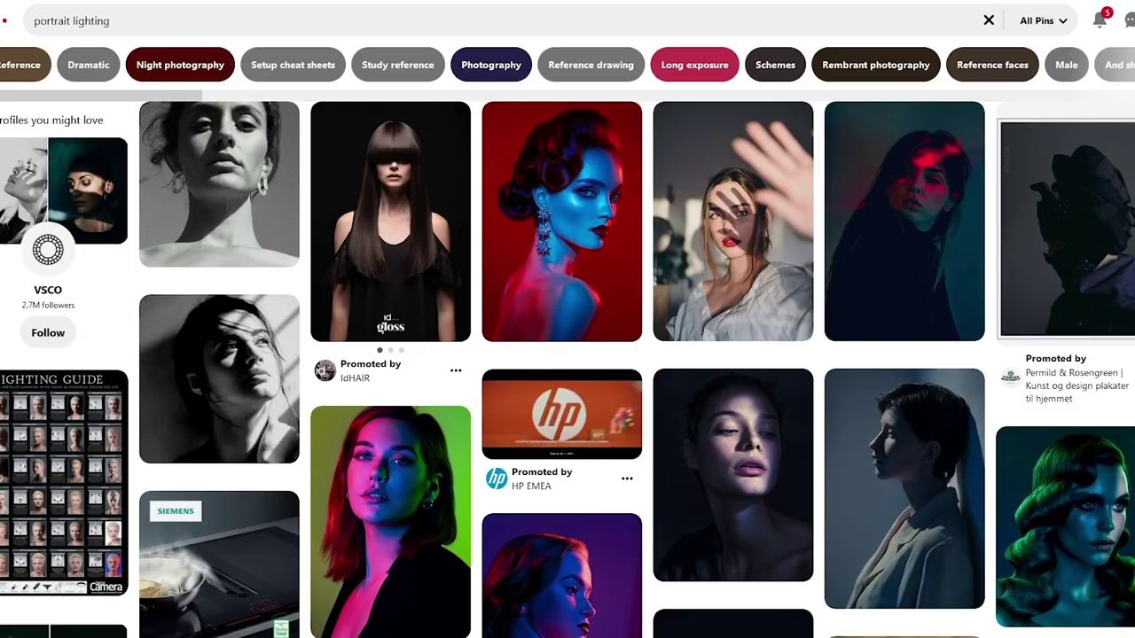
scroll(567, 369, down, 3)
scroll(567, 368, down, 3)
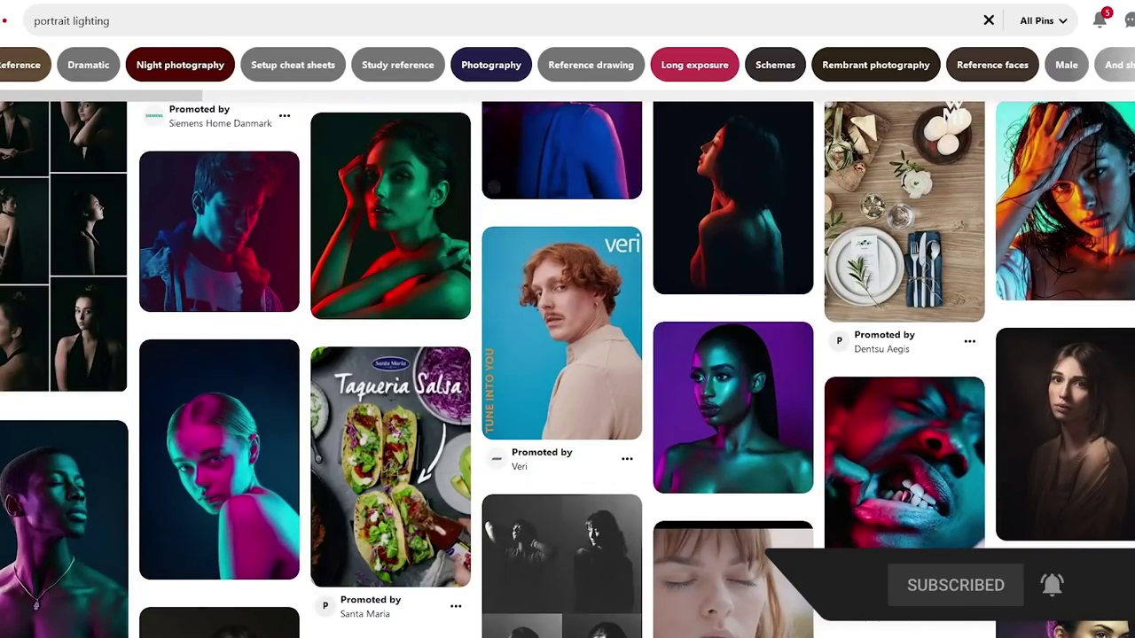
mouse_move(397, 304)
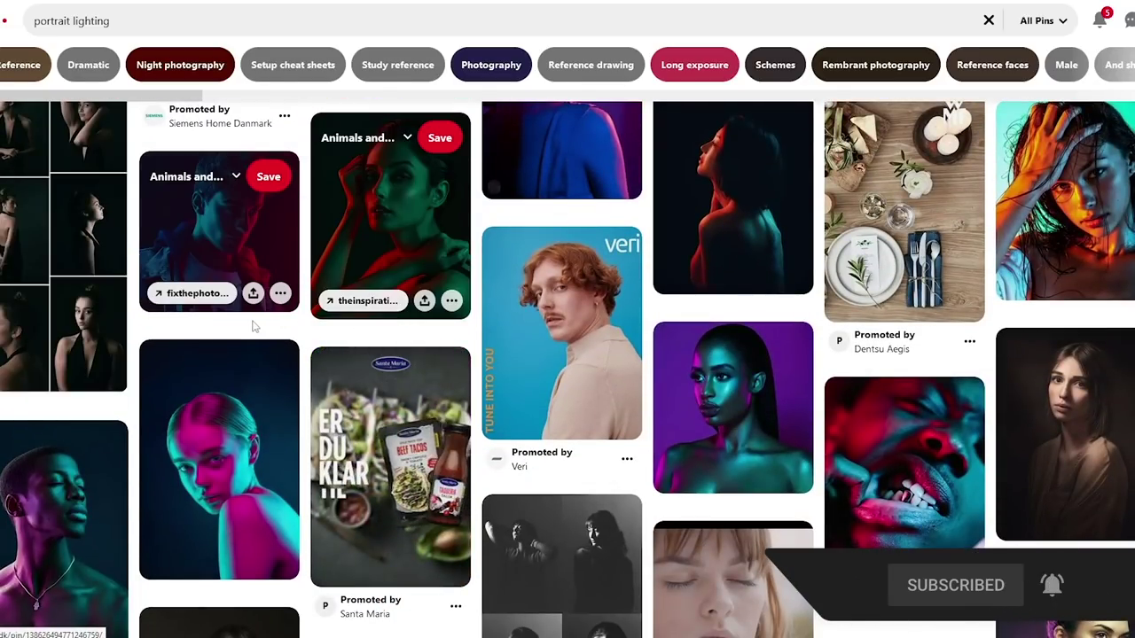
scroll(251, 319, down, 2)
scroll(252, 355, down, 2)
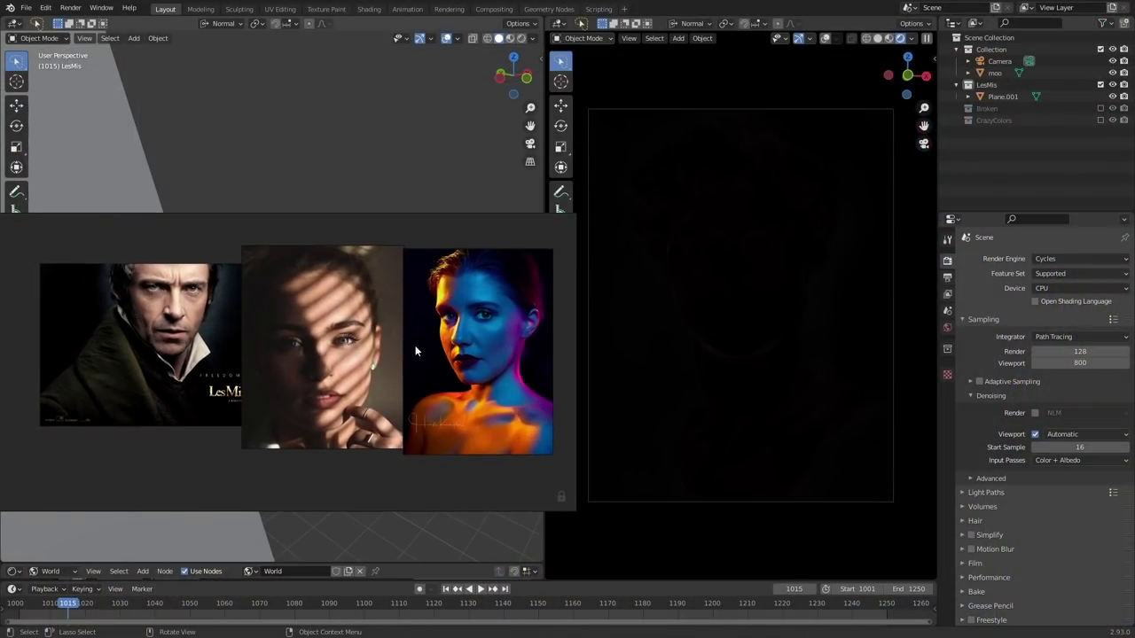
In Blender, shrink the floating reference board around the Les Mis poster portrait and place it beside the bust in the 3D view
drag(575, 514, 541, 507)
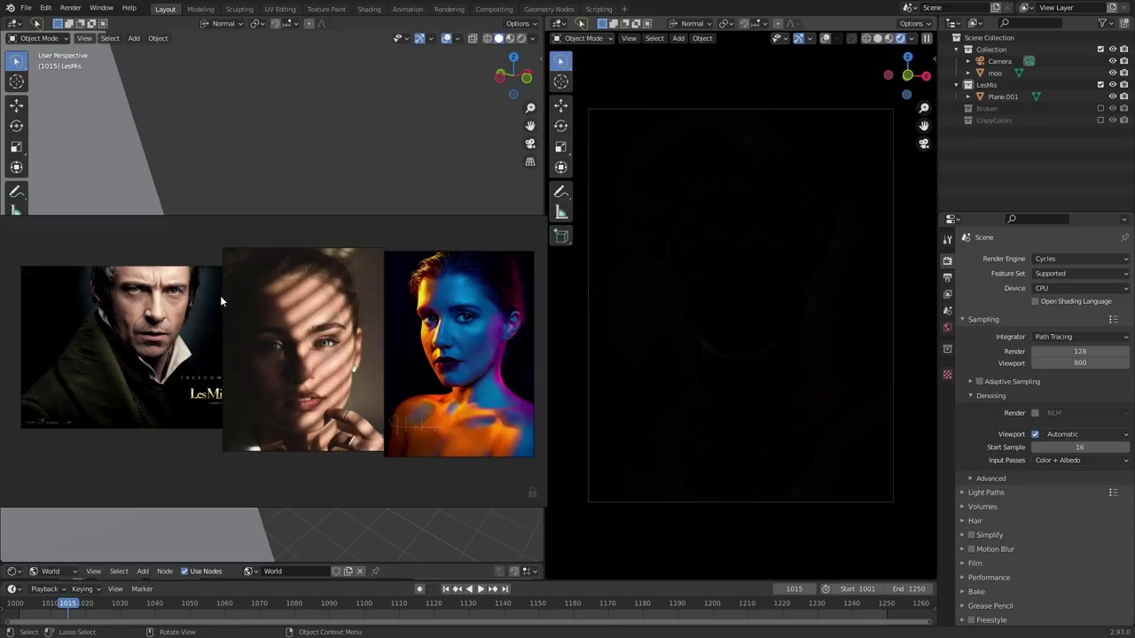
drag(539, 501, 222, 437)
scroll(146, 326, up, 3)
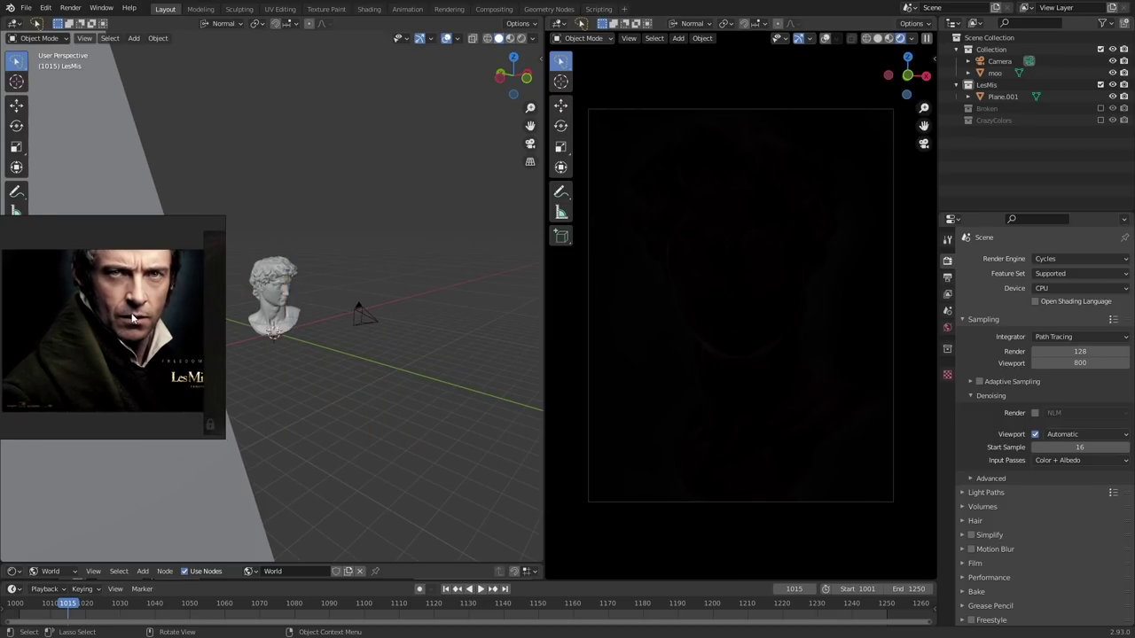
scroll(142, 321, up, 1)
drag(142, 321, 161, 344)
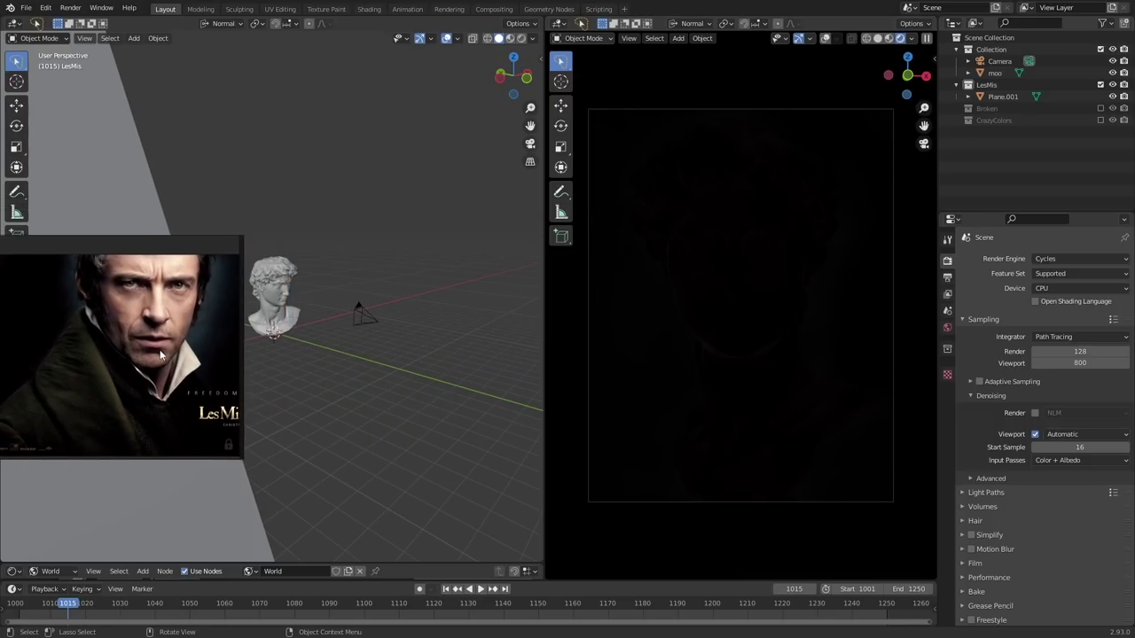
middle_drag(326, 277, 312, 289)
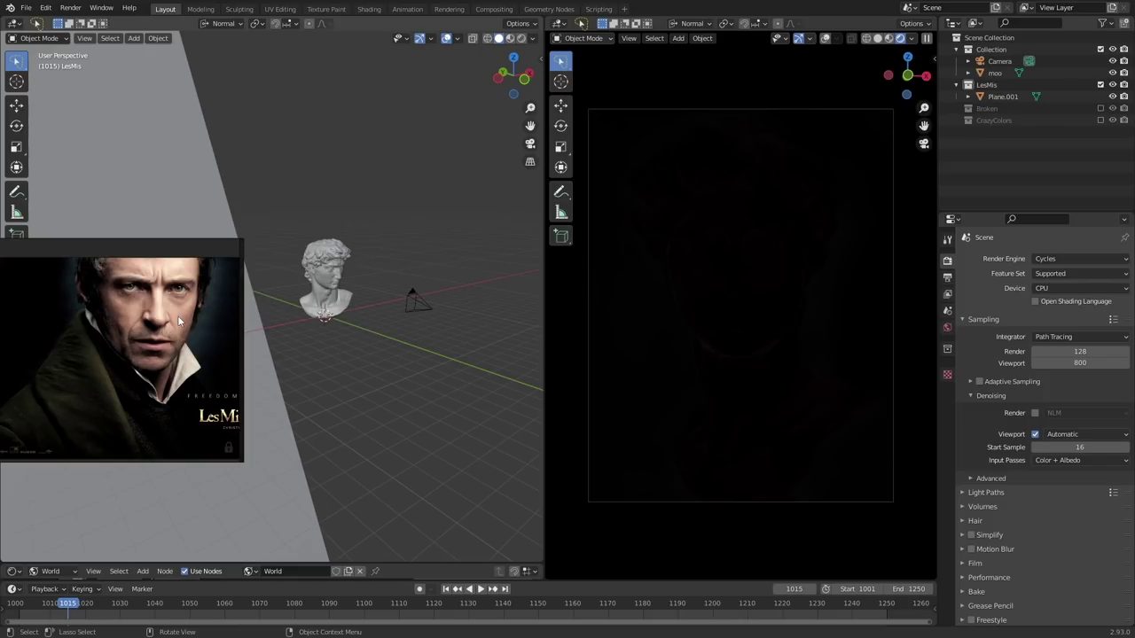
scroll(176, 322, up, 1)
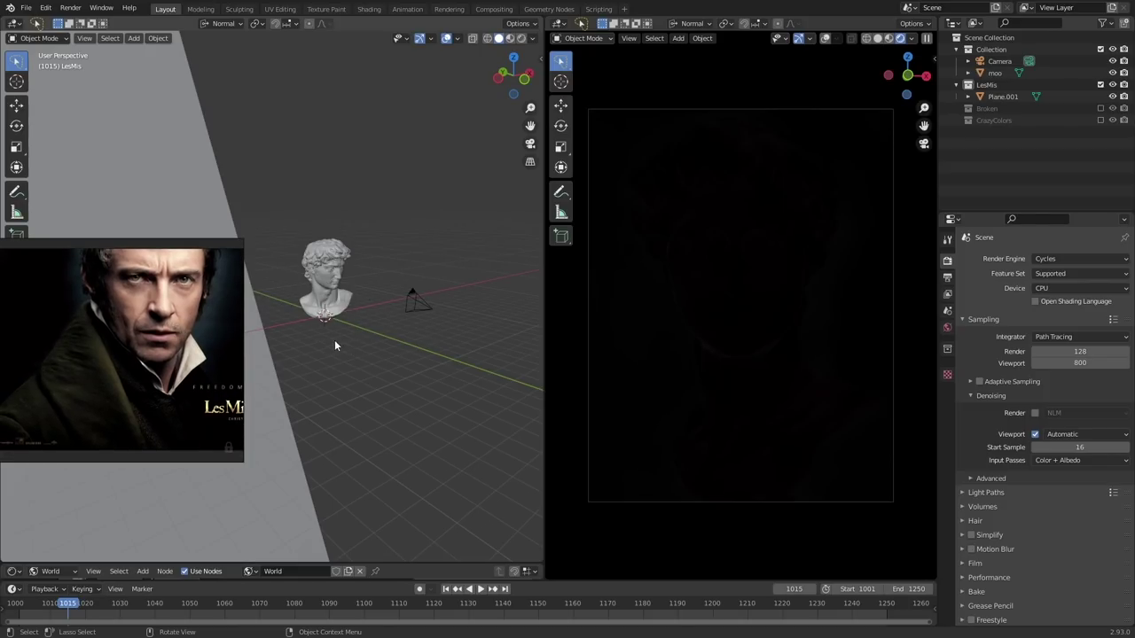
scroll(177, 328, up, 1)
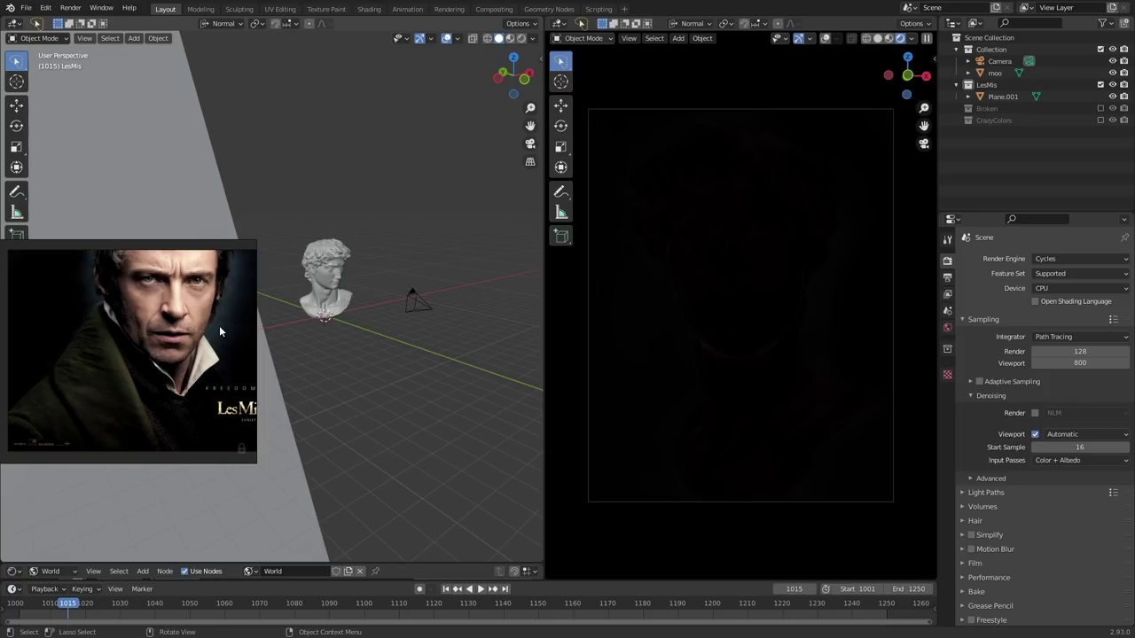
scroll(206, 326, down, 2)
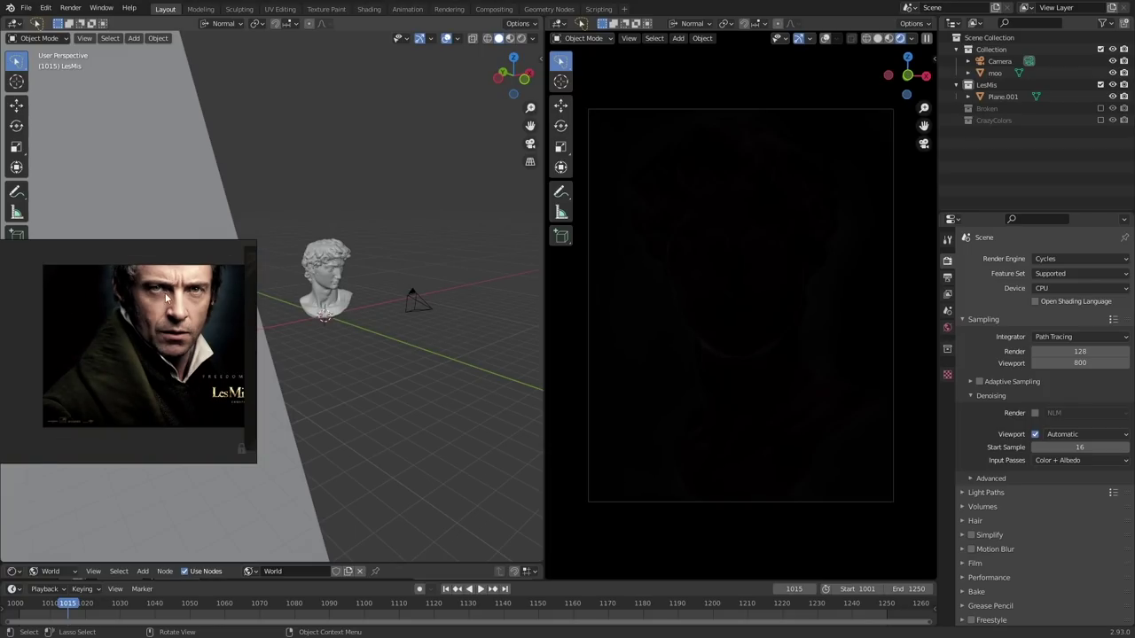
drag(202, 346, 218, 448)
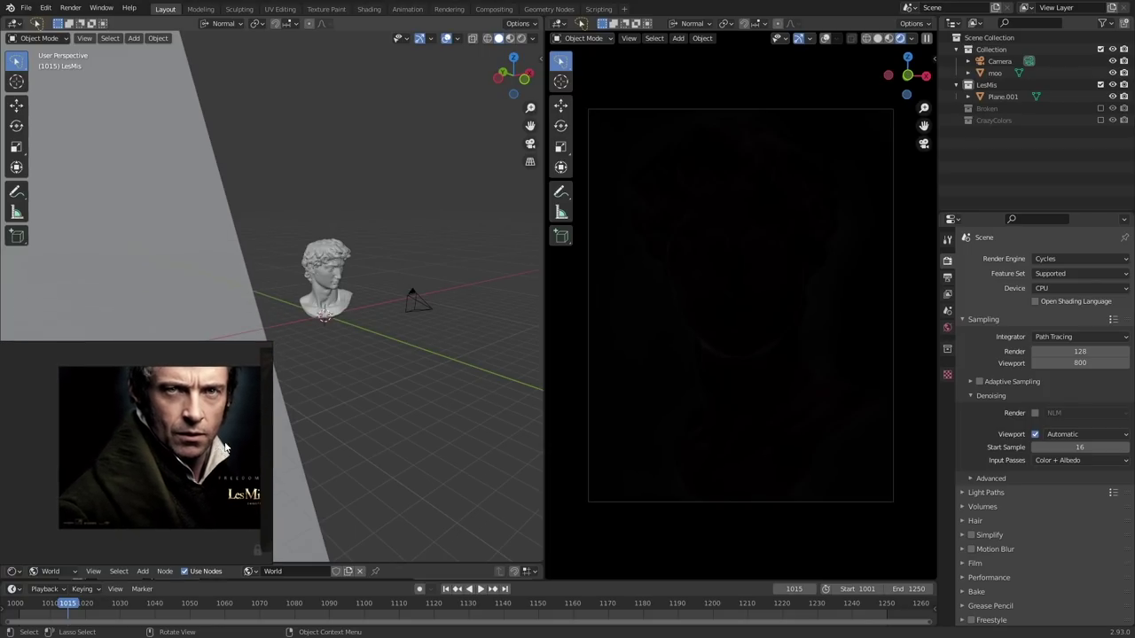
click(1059, 293)
click(1062, 290)
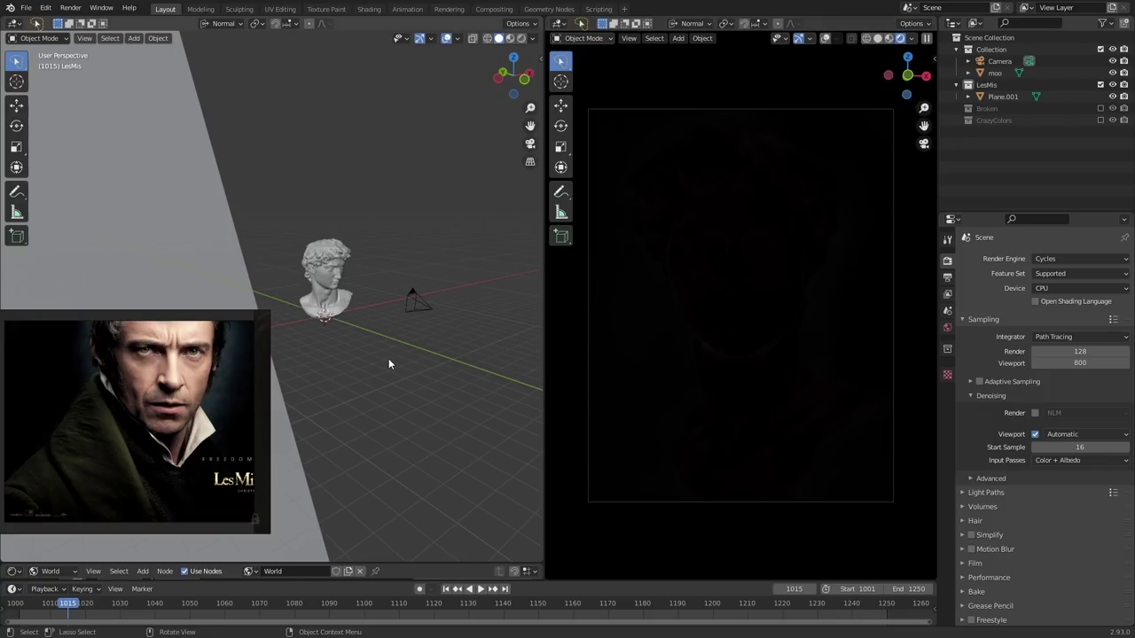
Add an area light to the LesMis collection
click(986, 85)
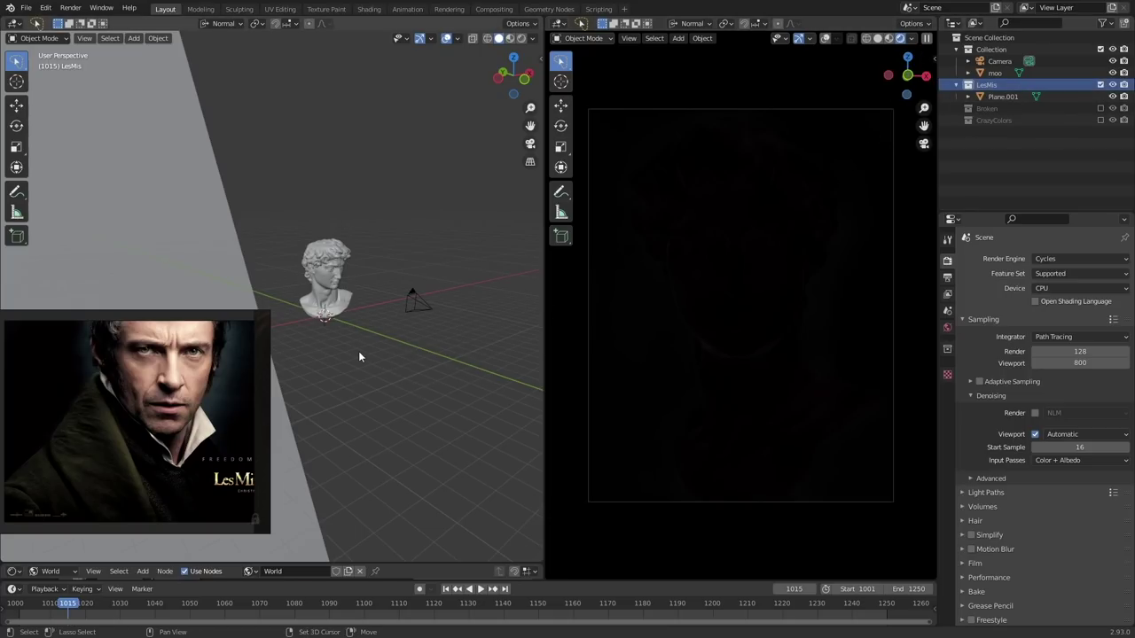
key(shift+a)
mouse_move(360, 352)
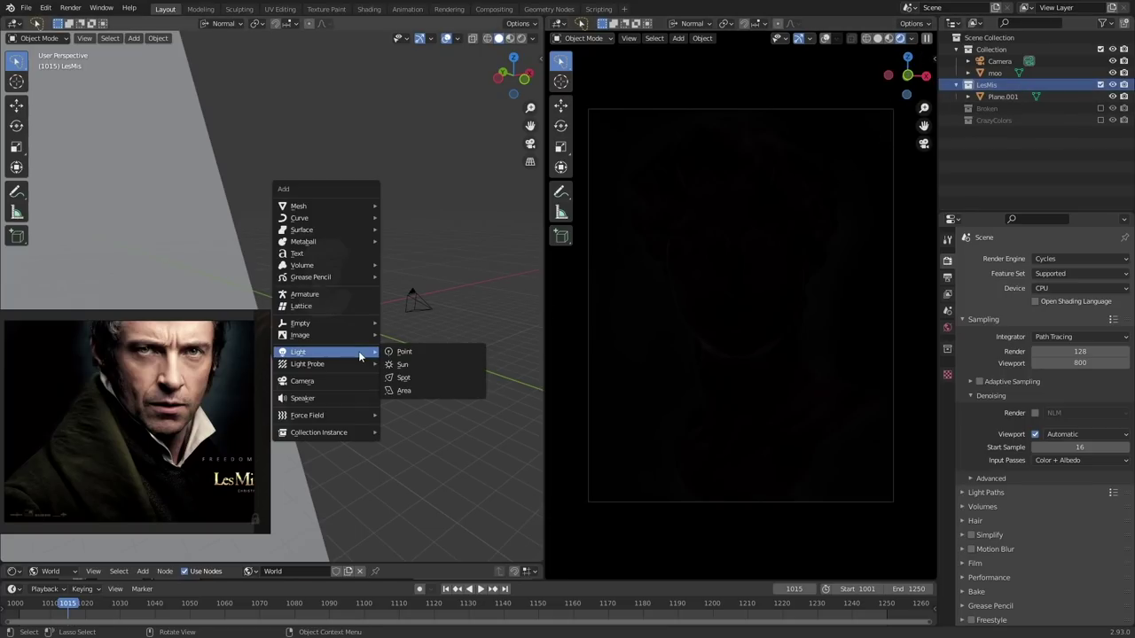
click(406, 391)
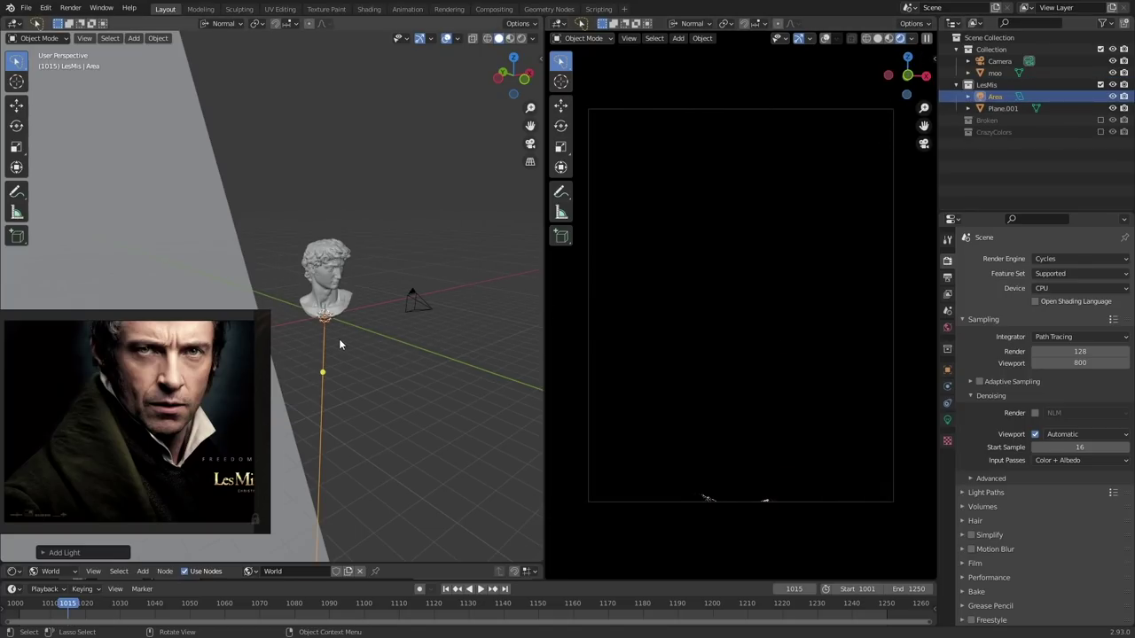
Scale the area light up to about 6 times its size and raise it vertically above the bust's head
middle_drag(326, 349, 366, 335)
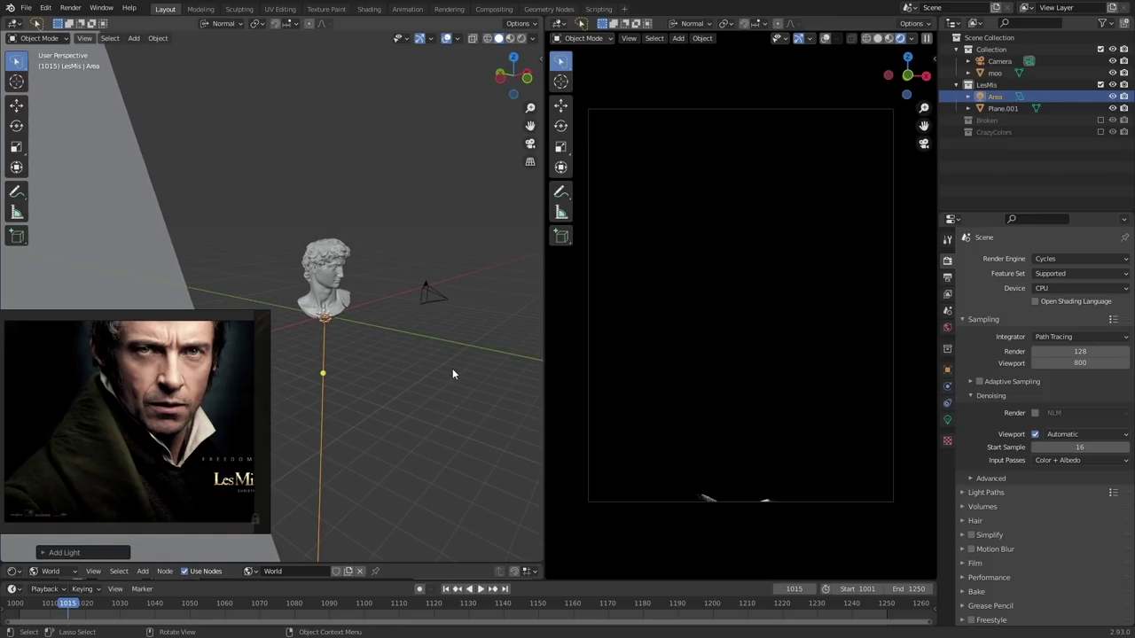
key(s)
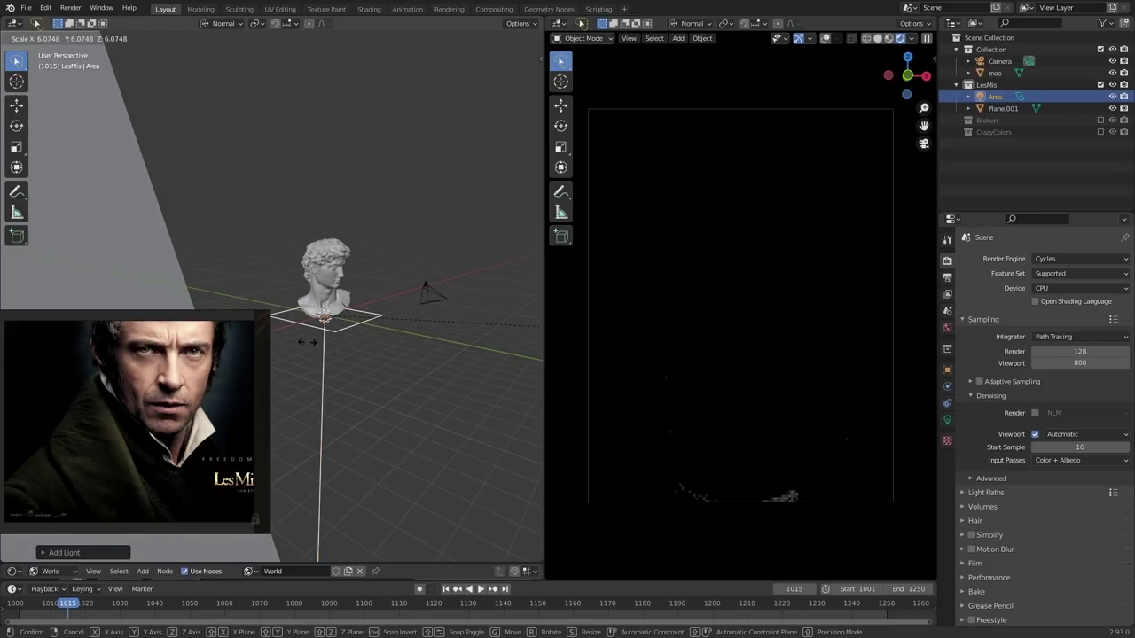
click(308, 342)
key(g)
key(z)
click(386, 265)
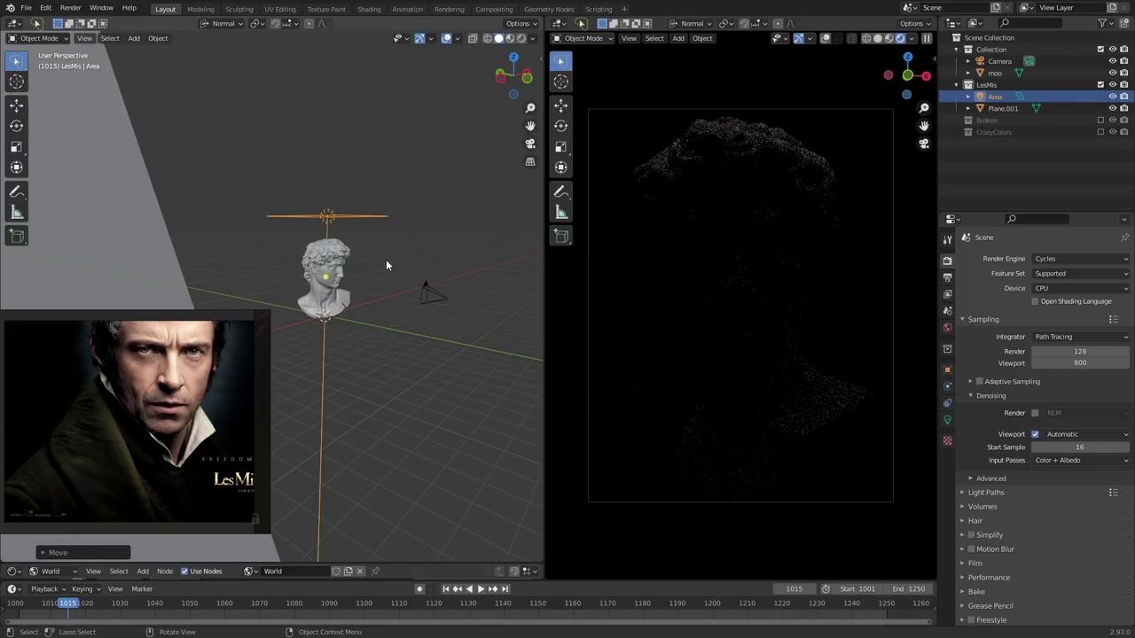
In side view, tilt the area light toward the bust's face and move it about 9 m forward and higher up
middle_drag(386, 264, 399, 302)
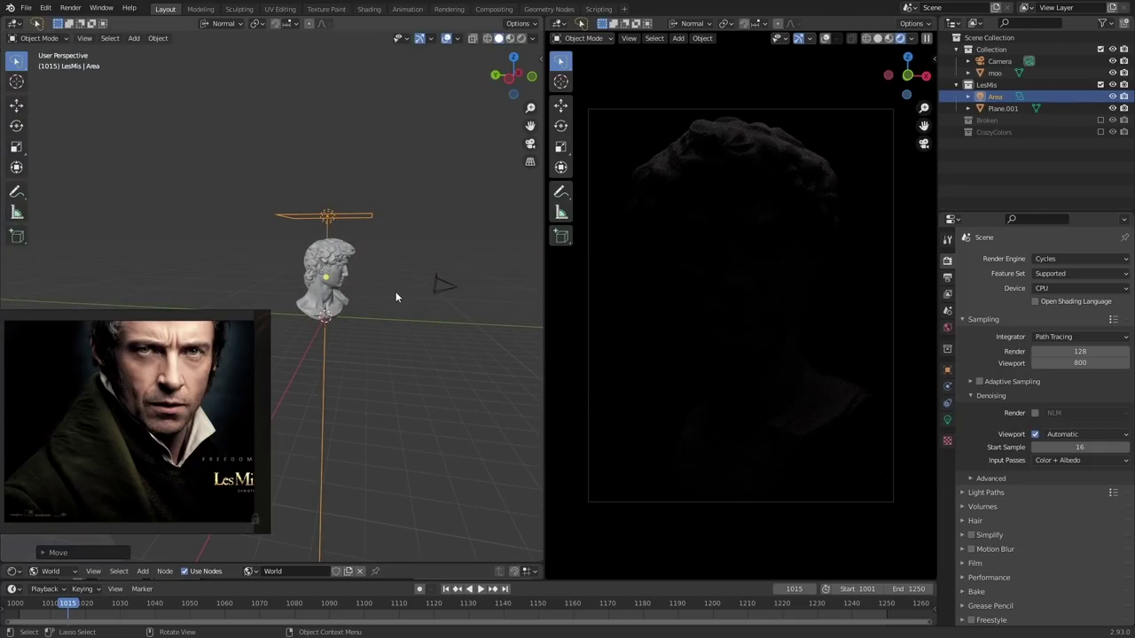
middle_drag(369, 275, 414, 283)
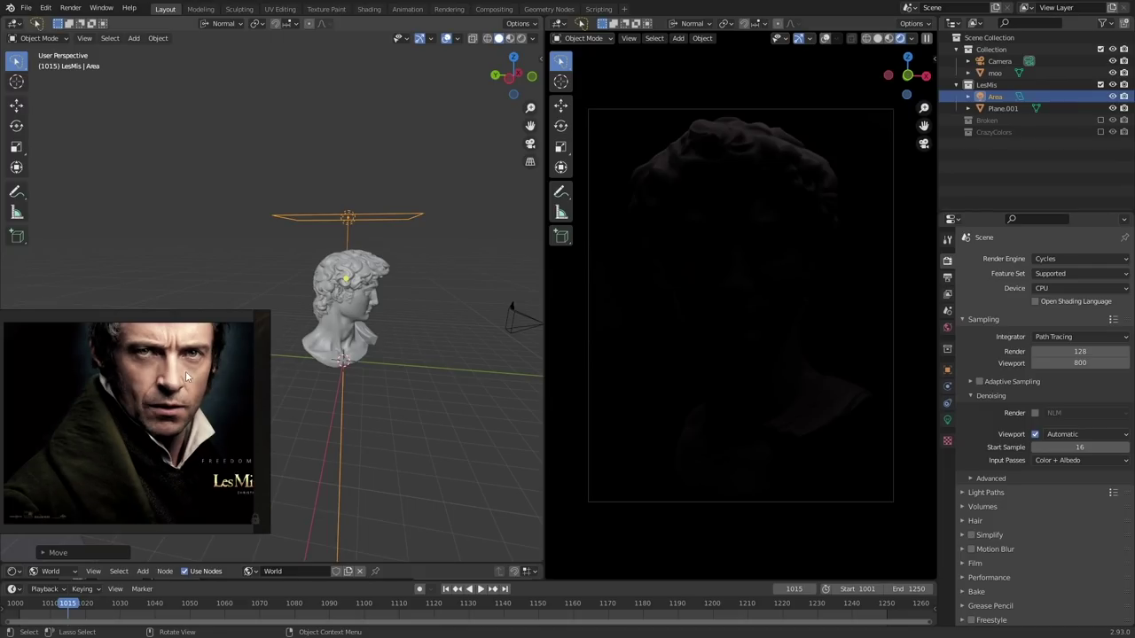
click(947, 419)
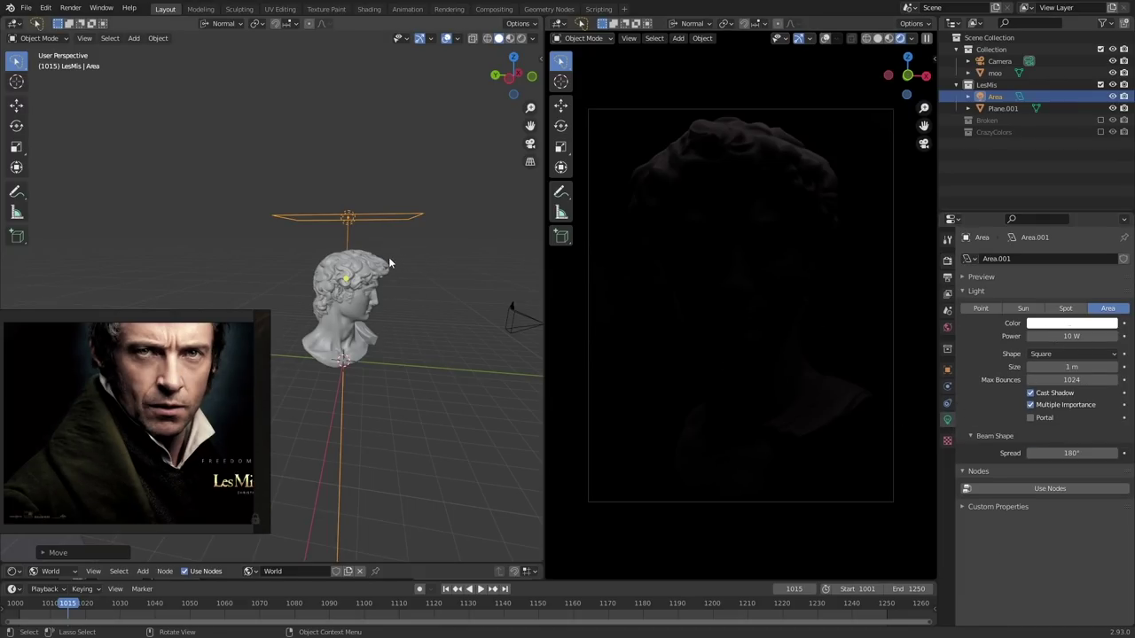
middle_drag(383, 257, 384, 246)
key(grave)
click(472, 252)
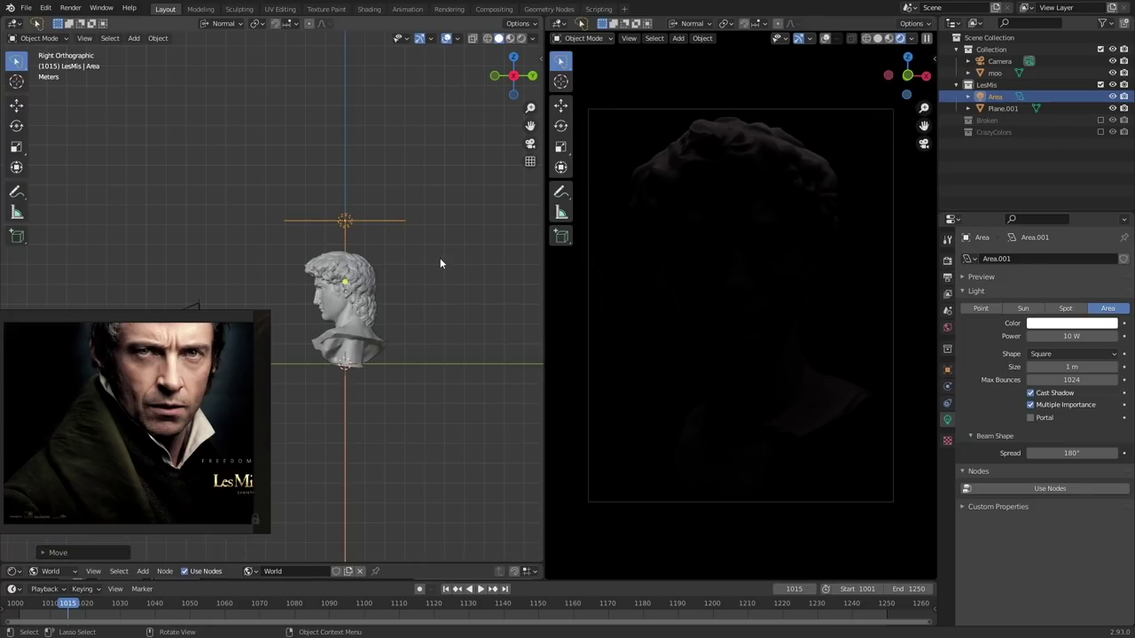
key(r)
click(509, 189)
key(g)
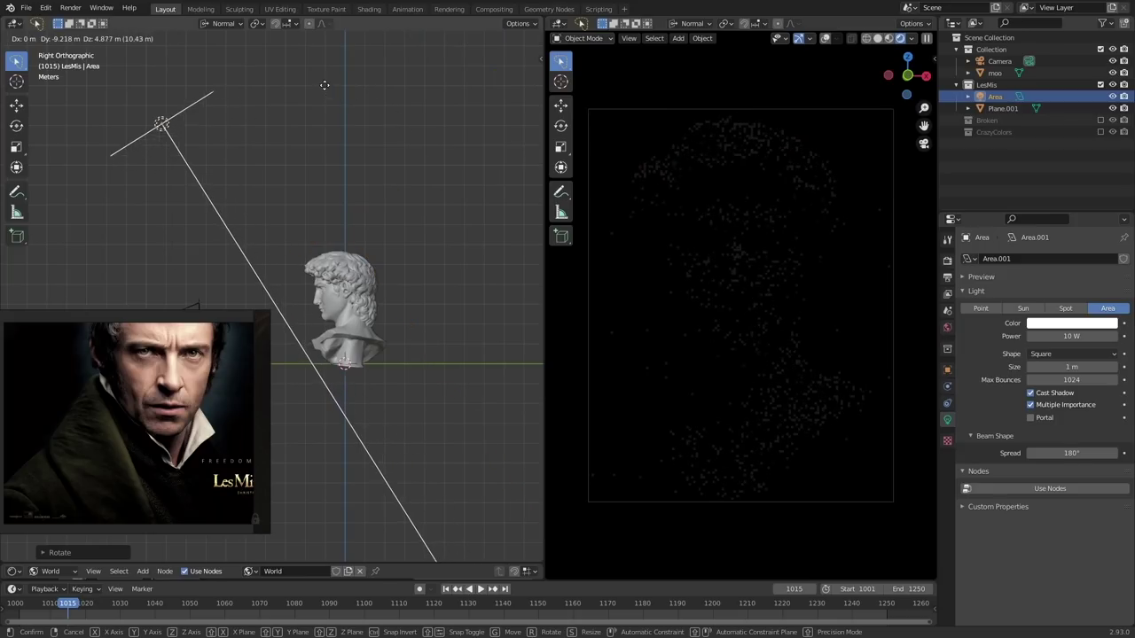
click(324, 75)
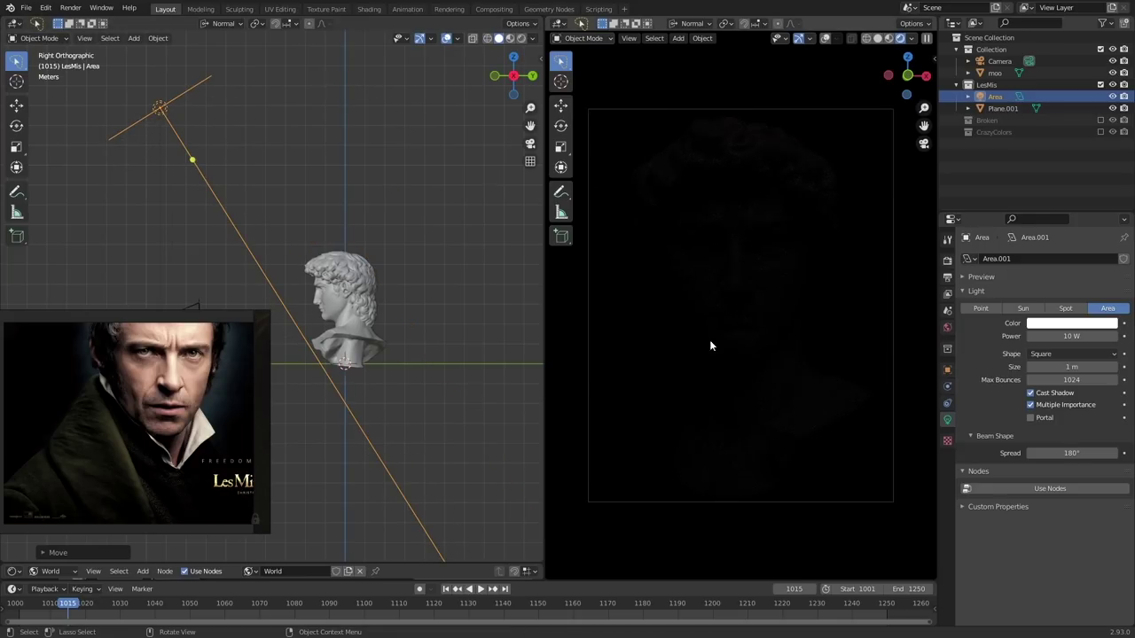
Set the area light's power to 1000 W
click(1055, 337)
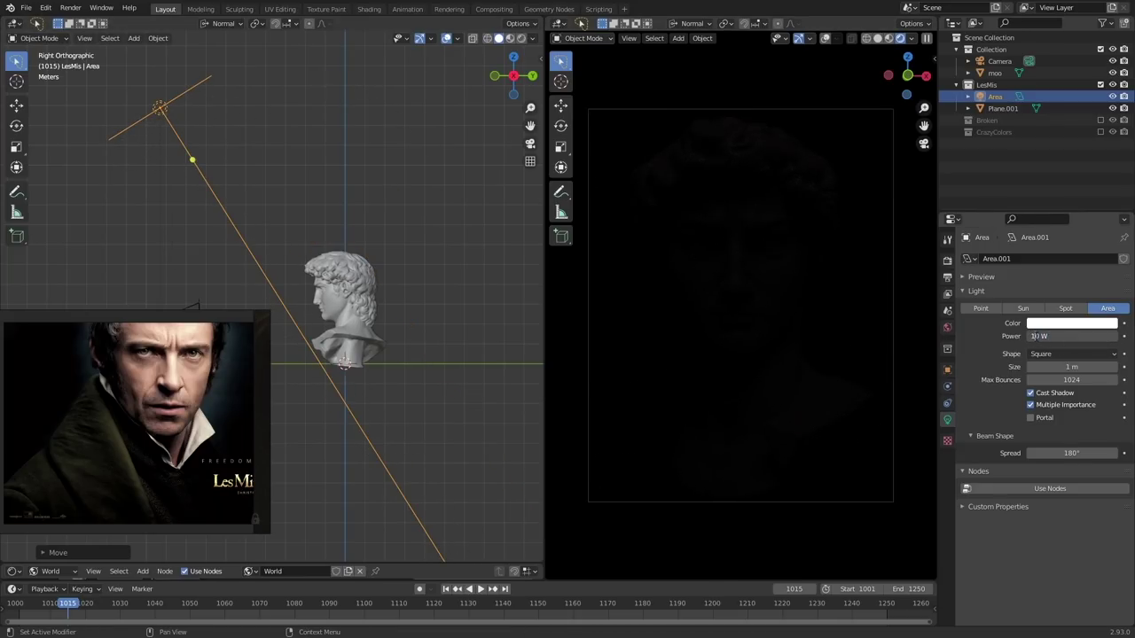
text(1000)
key(Return)
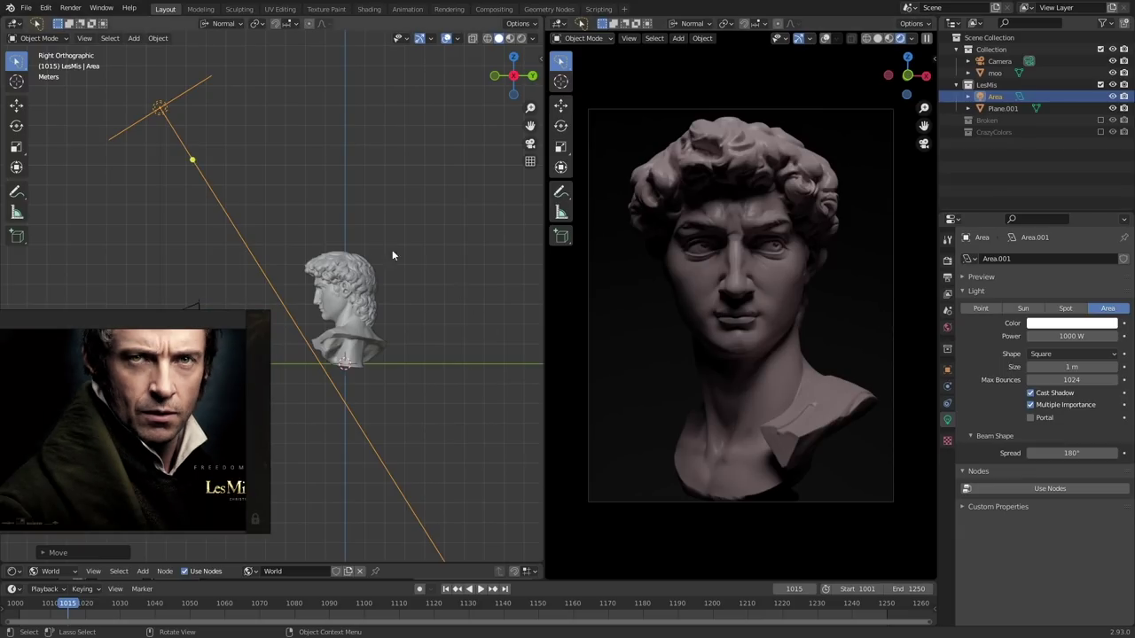
Move the area light sideways along positive X so it lights the bust's face from one side
middle_drag(355, 246, 343, 275)
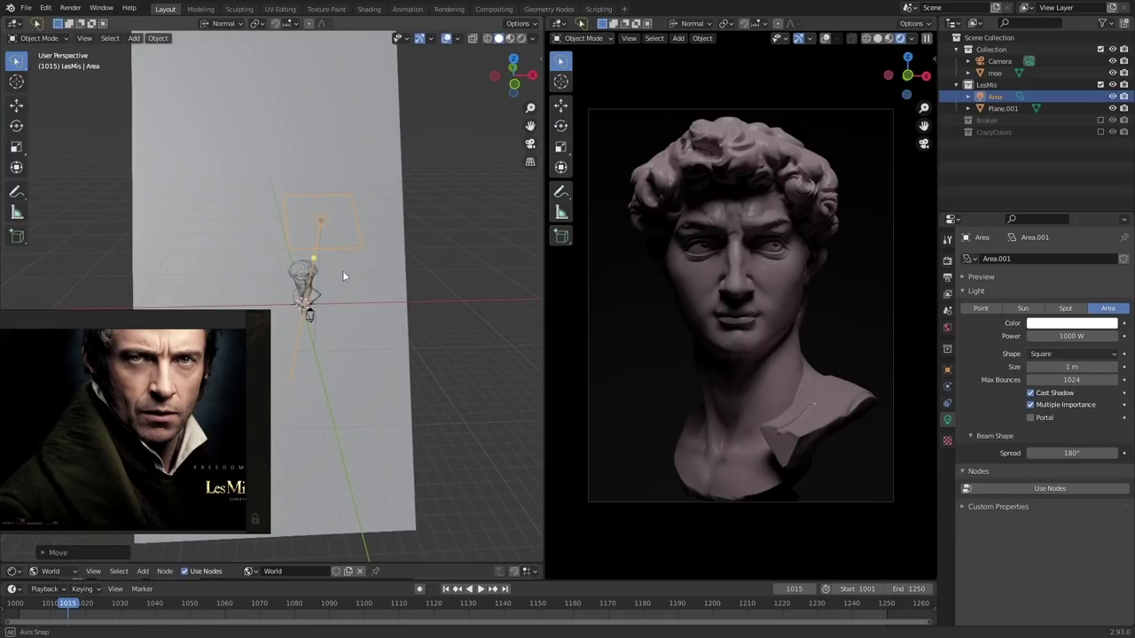
key(g)
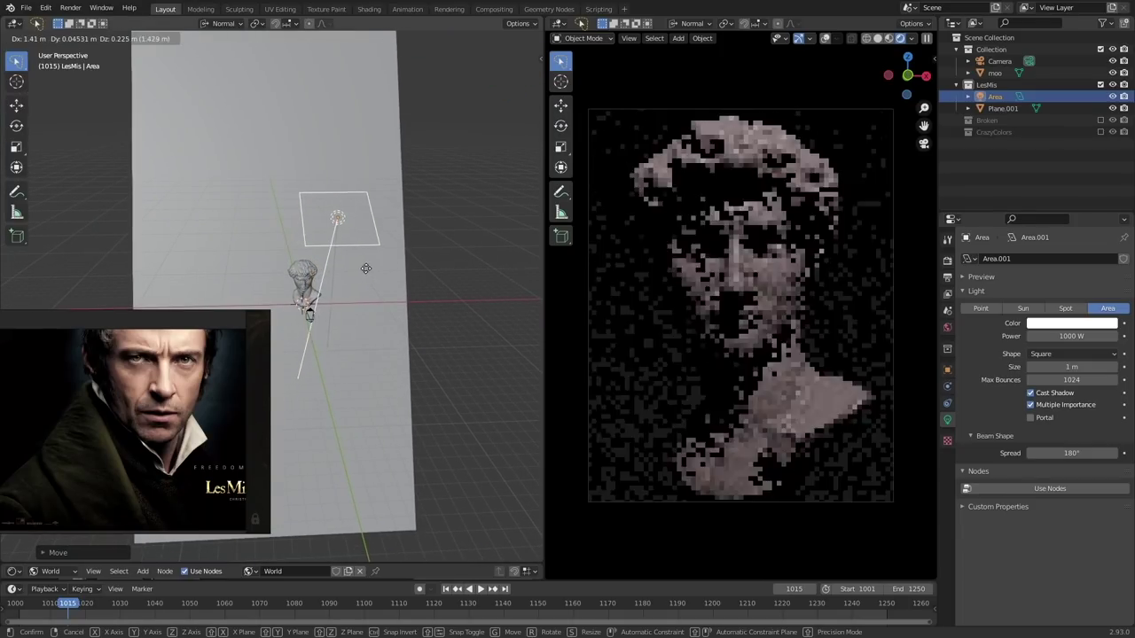
click(395, 266)
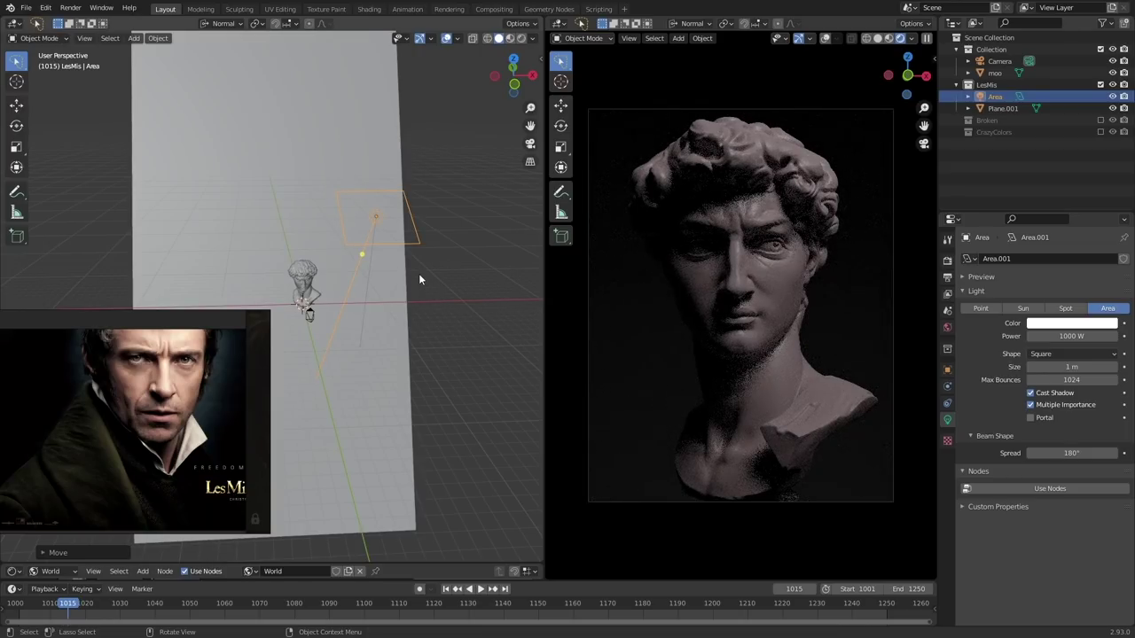
key(g)
click(400, 268)
middle_drag(361, 256, 390, 283)
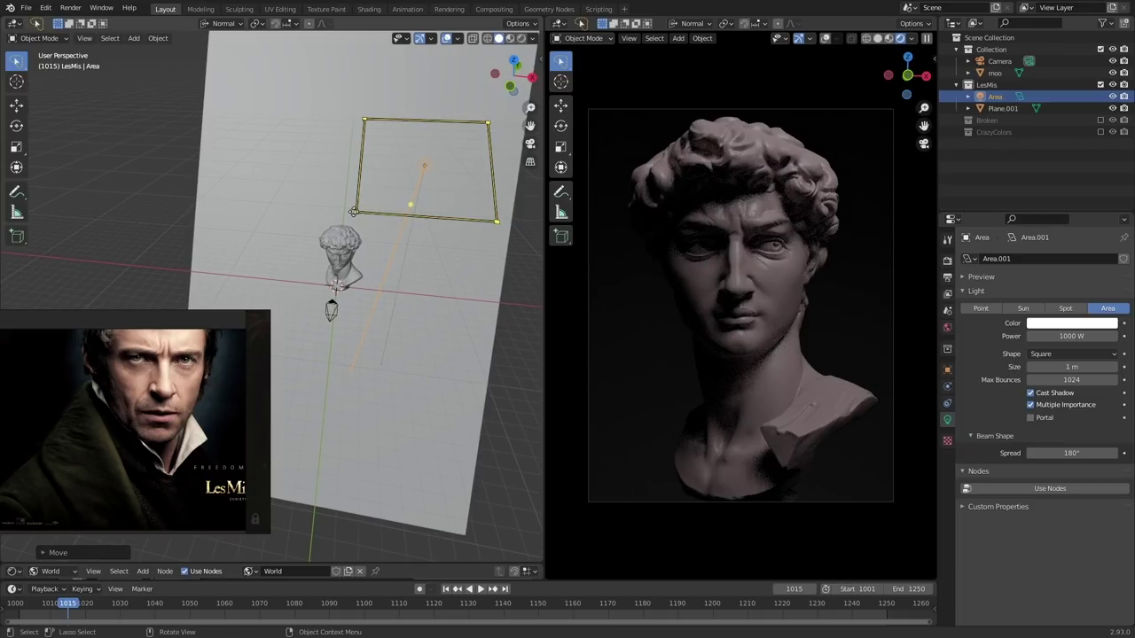
key(shift+t)
click(337, 262)
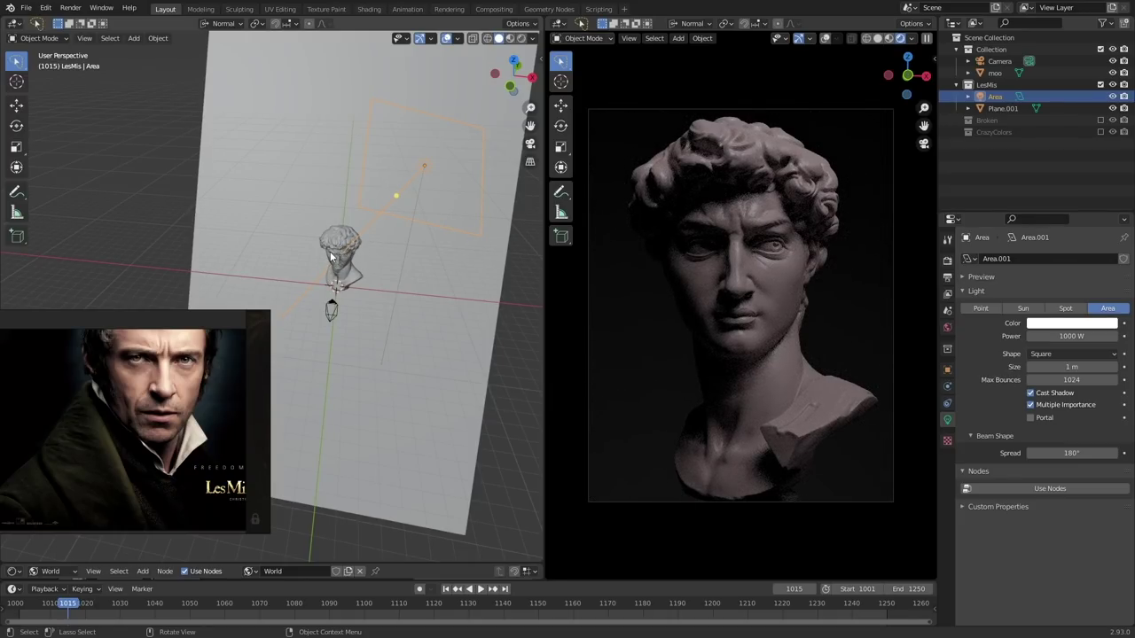
key(ctrl+z)
Aim the area light at the bust's face and double its power to 2000 W
key(shift+t)
click(337, 262)
click(1094, 337)
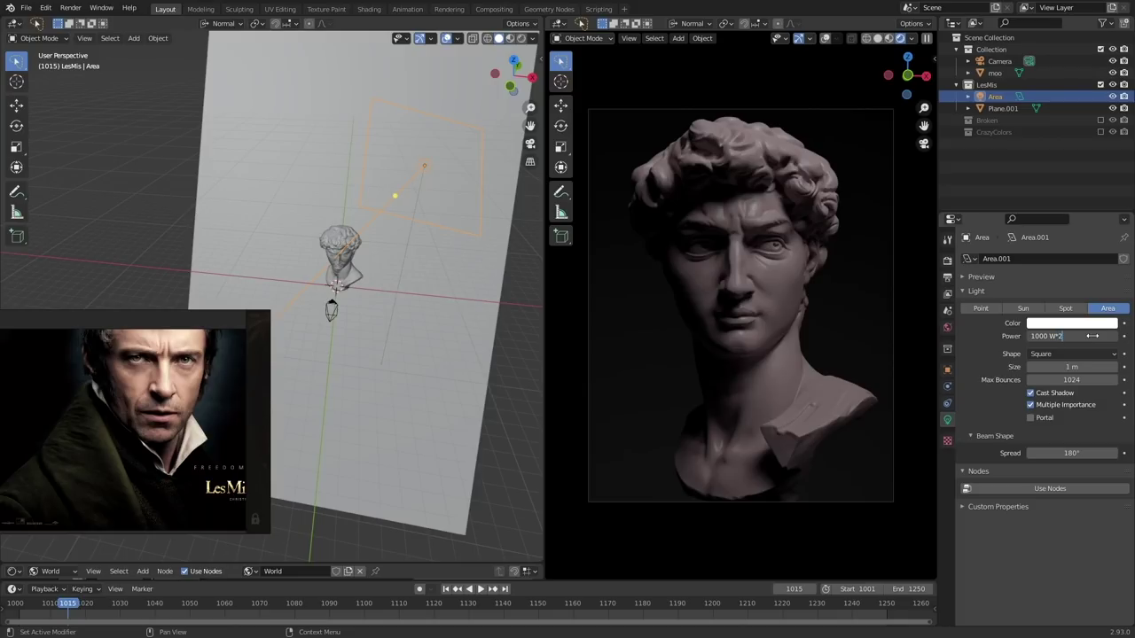
text(*2)
key(Return)
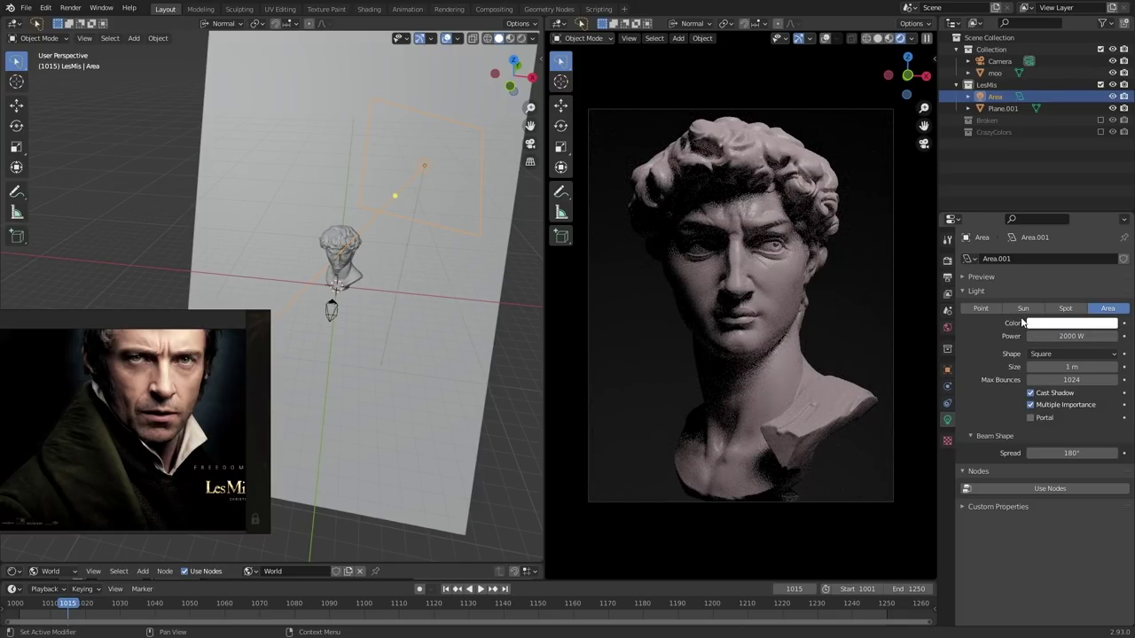
Add a spot light at the bust's base and change its light type to Point
click(523, 340)
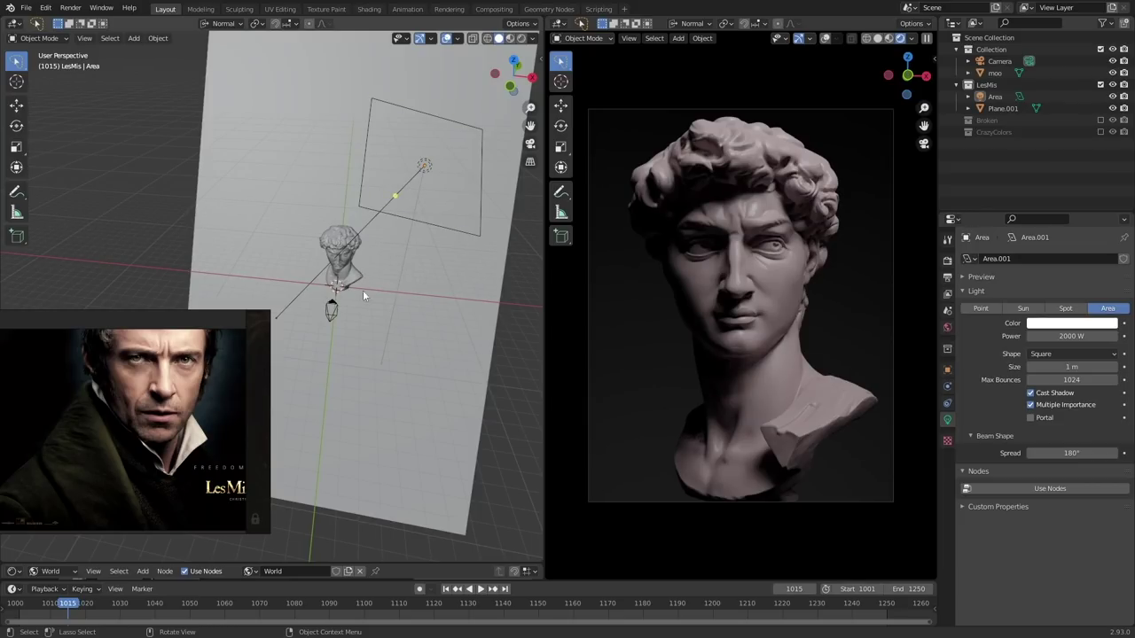
click(340, 282)
middle_drag(340, 281, 221, 248)
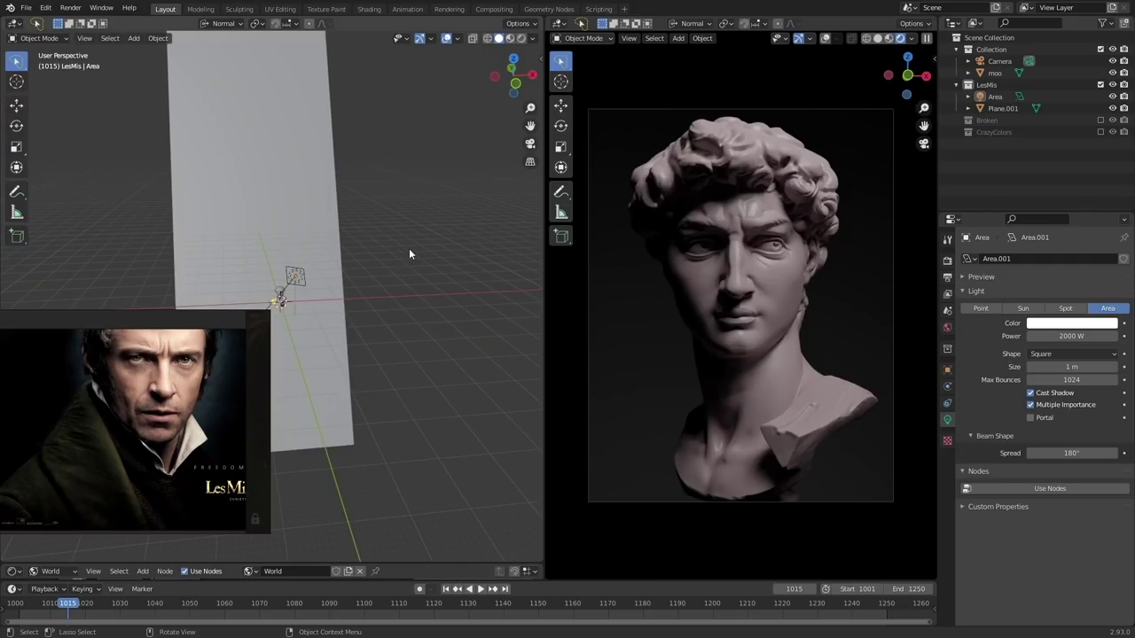
key(shift+a)
mouse_move(409, 260)
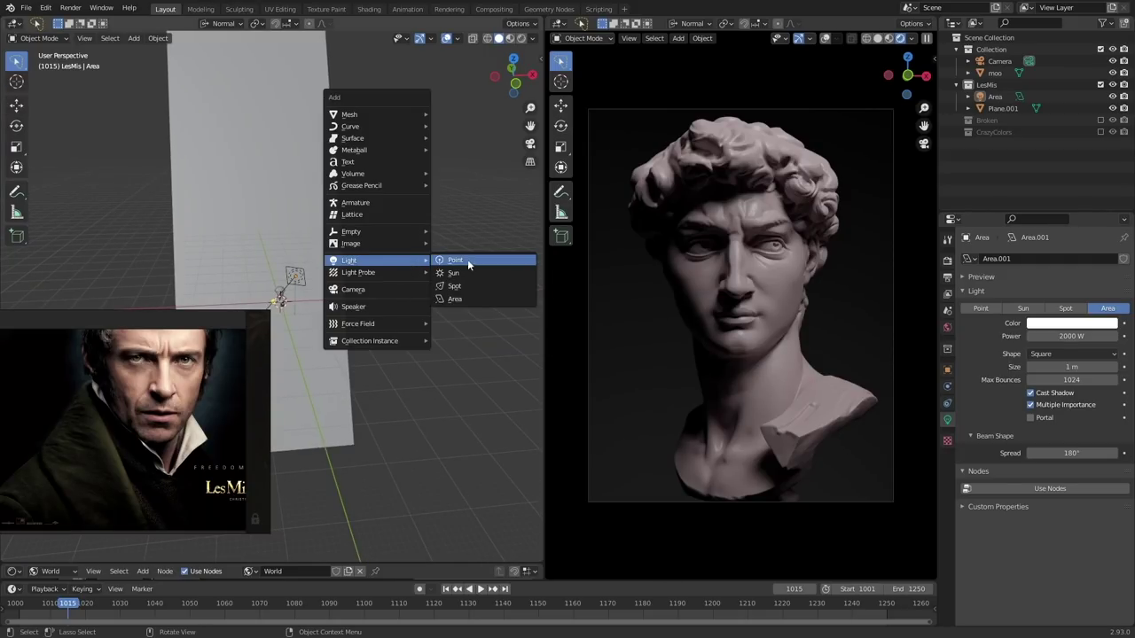
click(455, 285)
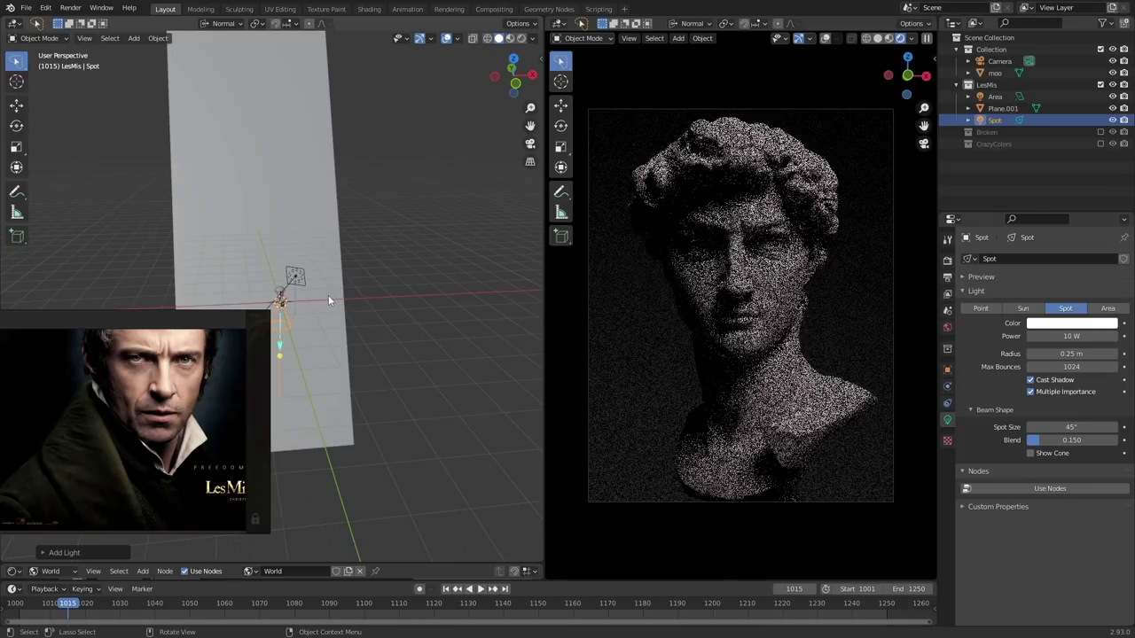
click(991, 311)
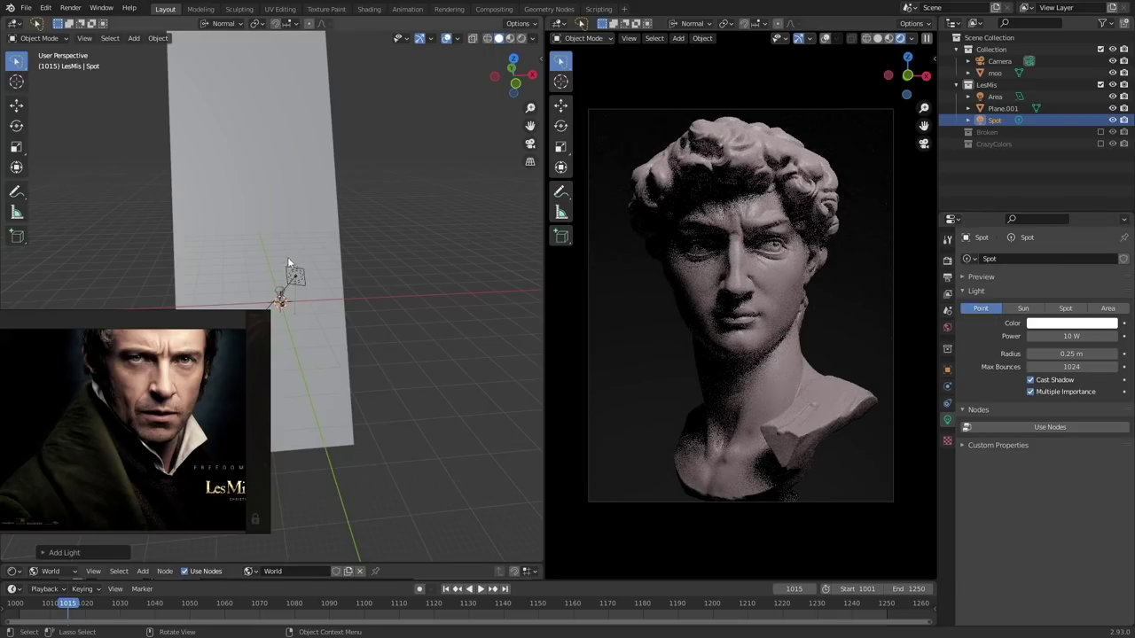
Set the new point light's power to 1000 W
click(1071, 336)
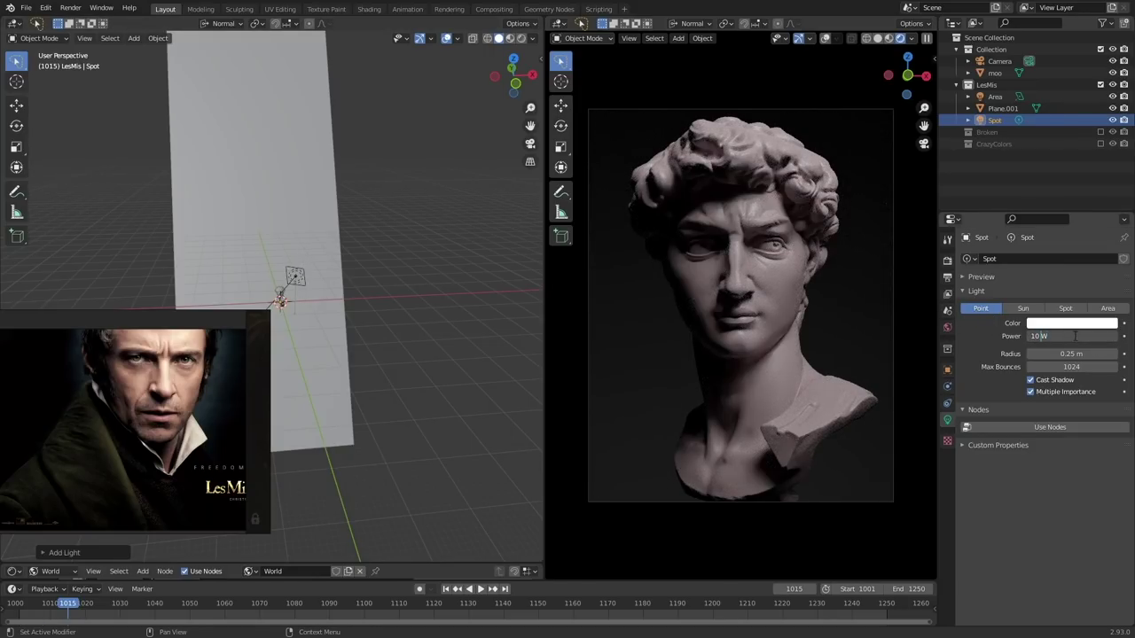
text(00)
key(Return)
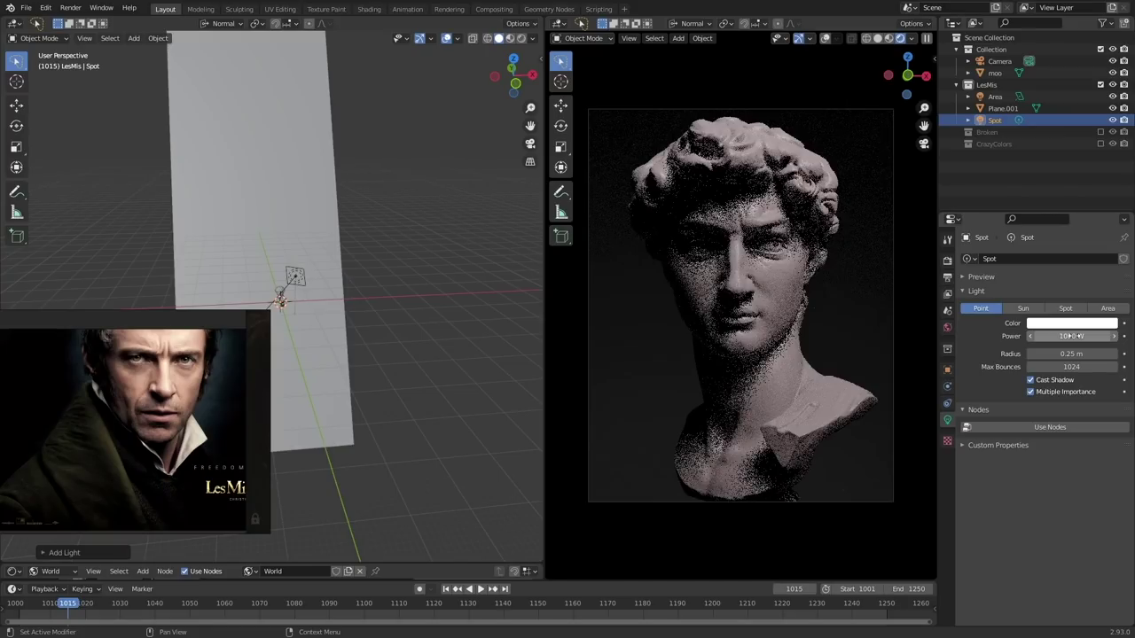
Move the point light along the Y axis, far behind the bust and close to the backdrop
middle_drag(388, 292, 497, 354)
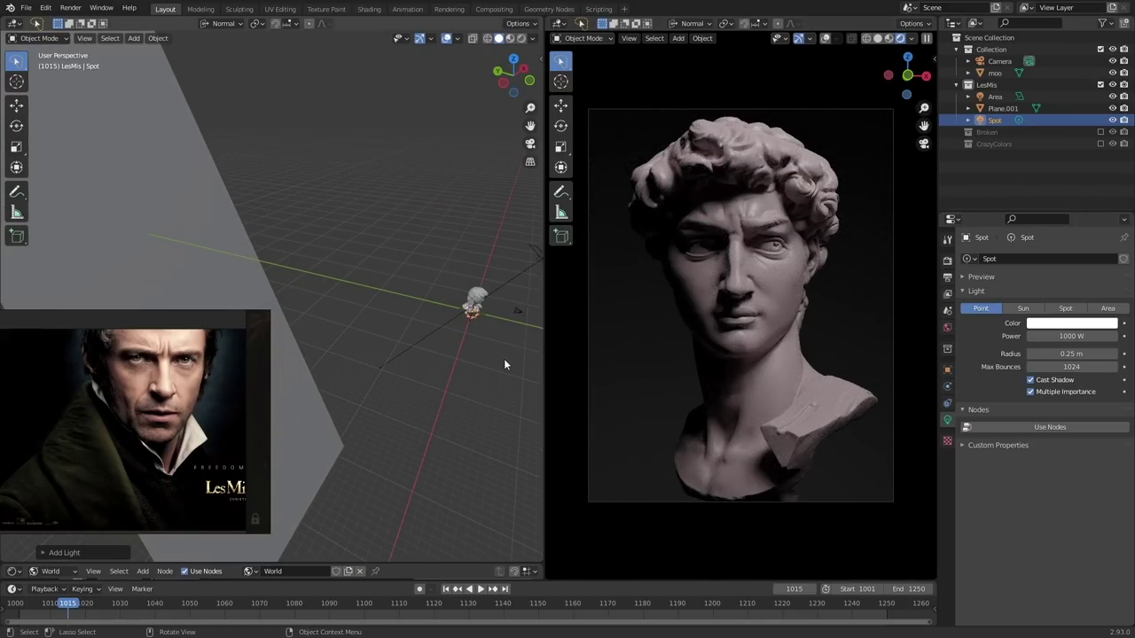
key(g)
key(y)
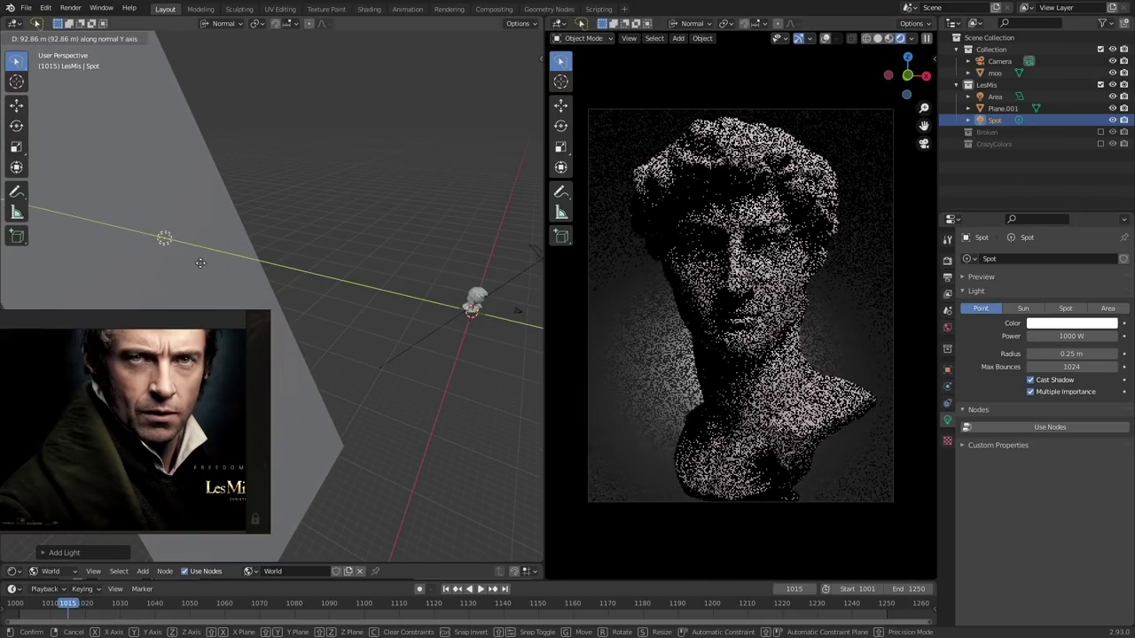
click(187, 258)
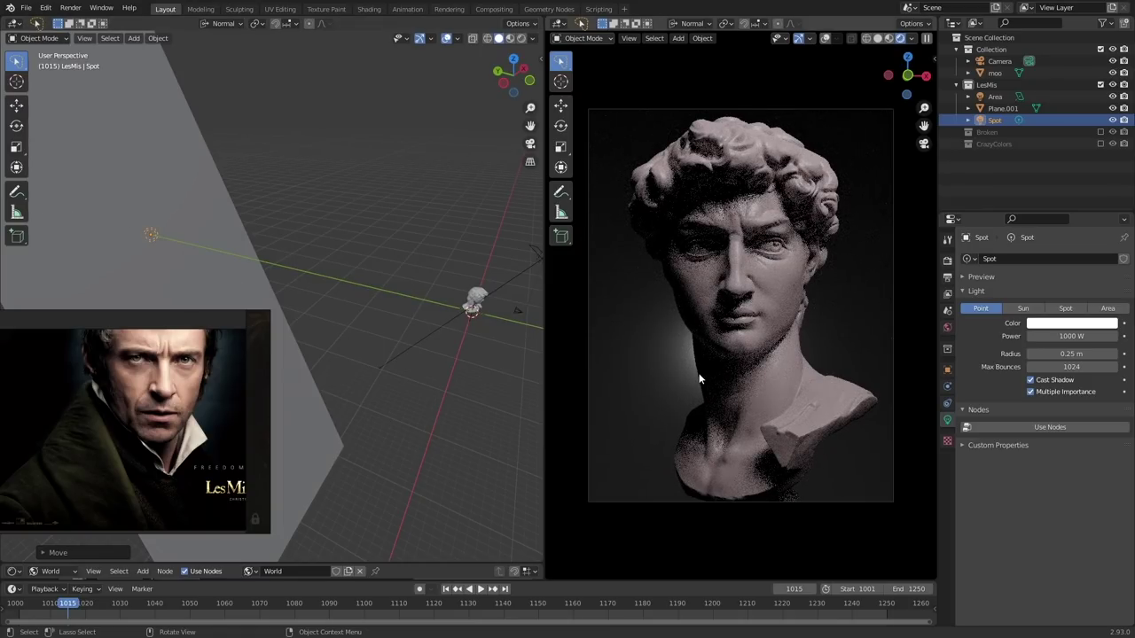
Reposition the point light in the camera view so its backdrop glow sits behind the bust's neck, just above the shoulder
key(g)
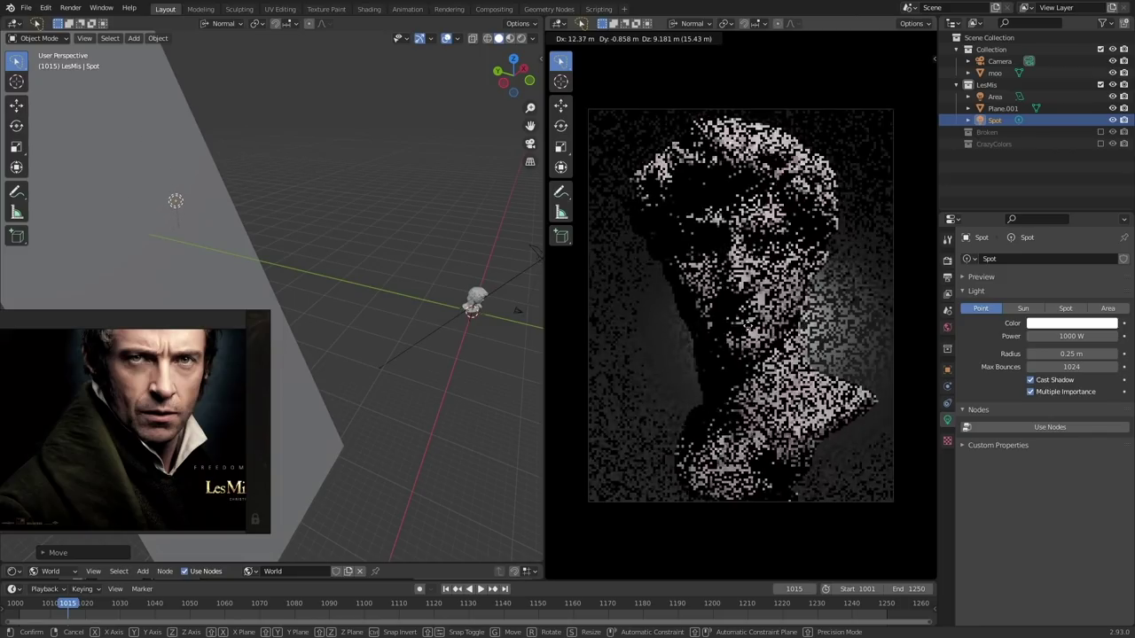
click(163, 213)
key(g)
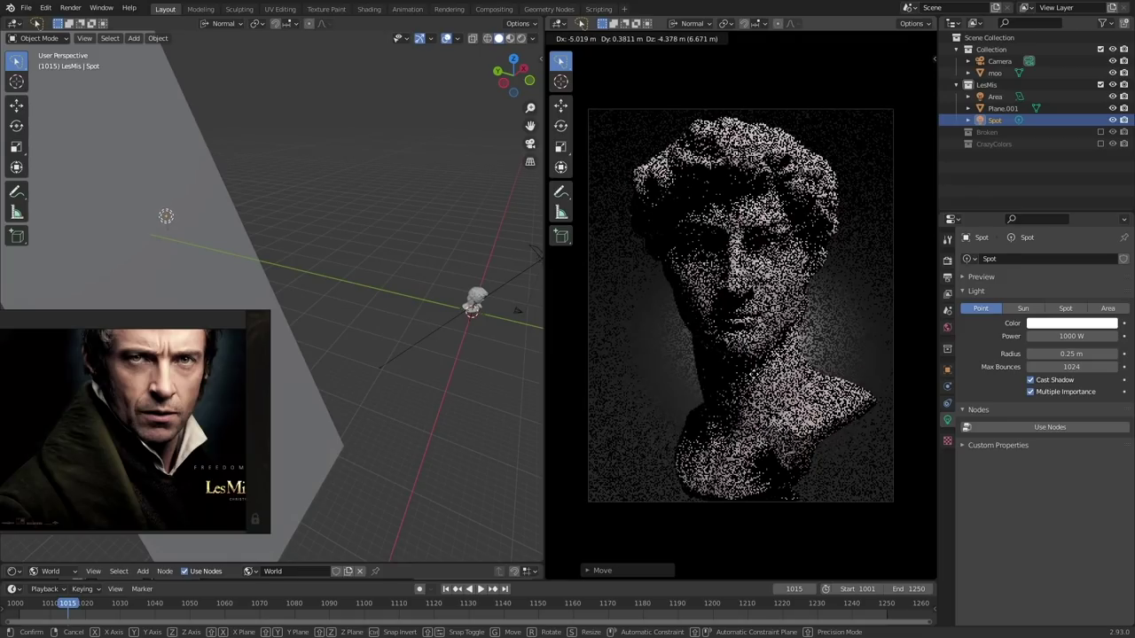
click(758, 375)
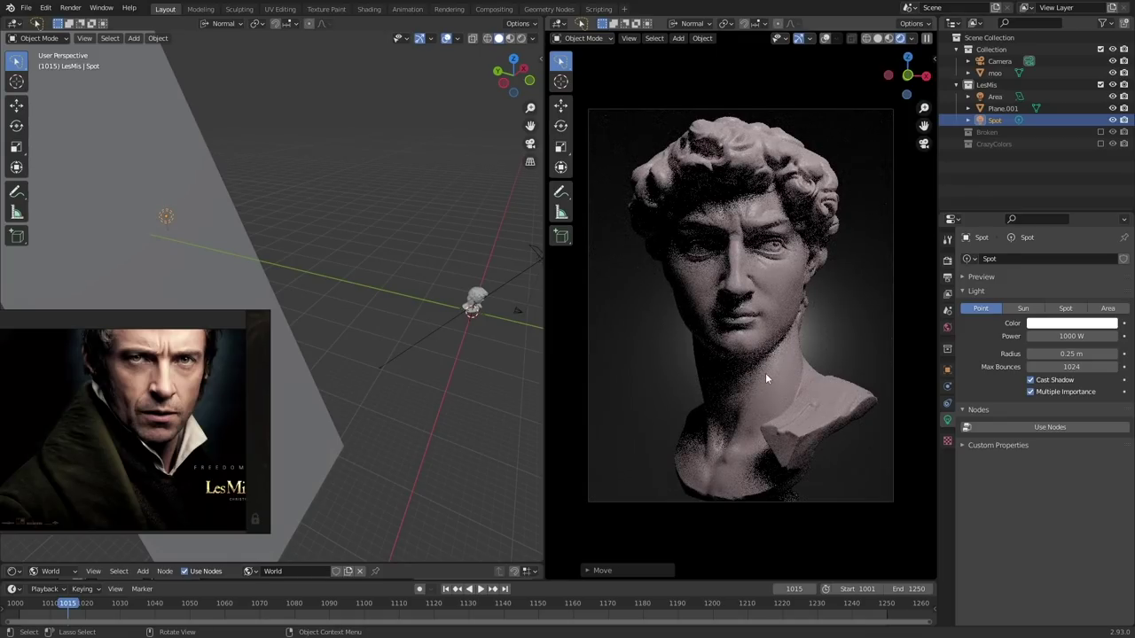
key(g)
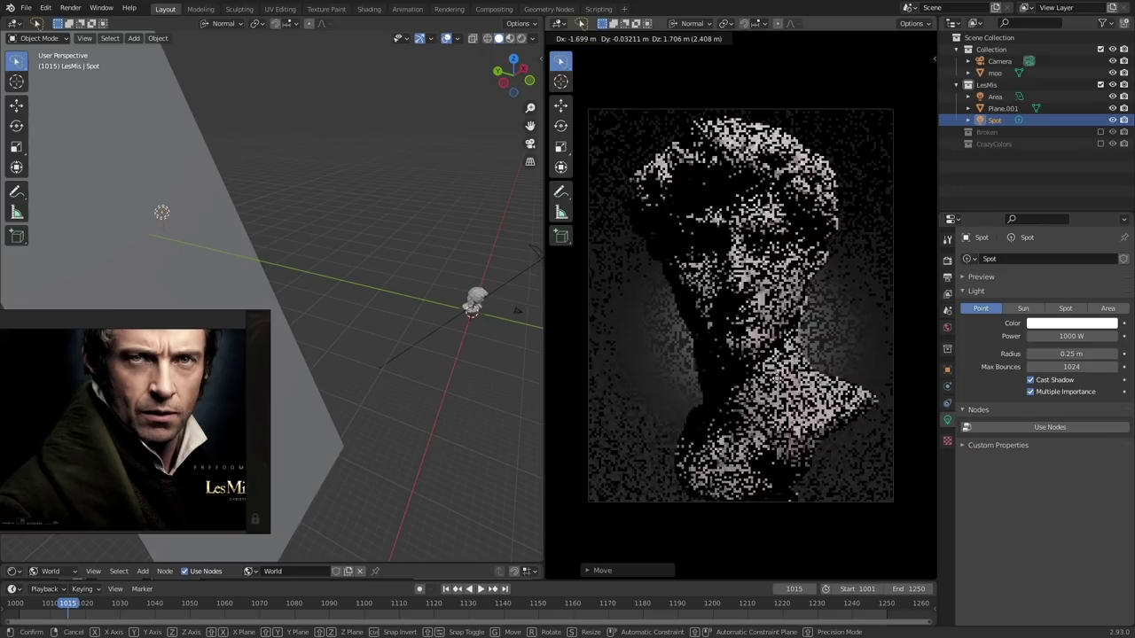
click(781, 367)
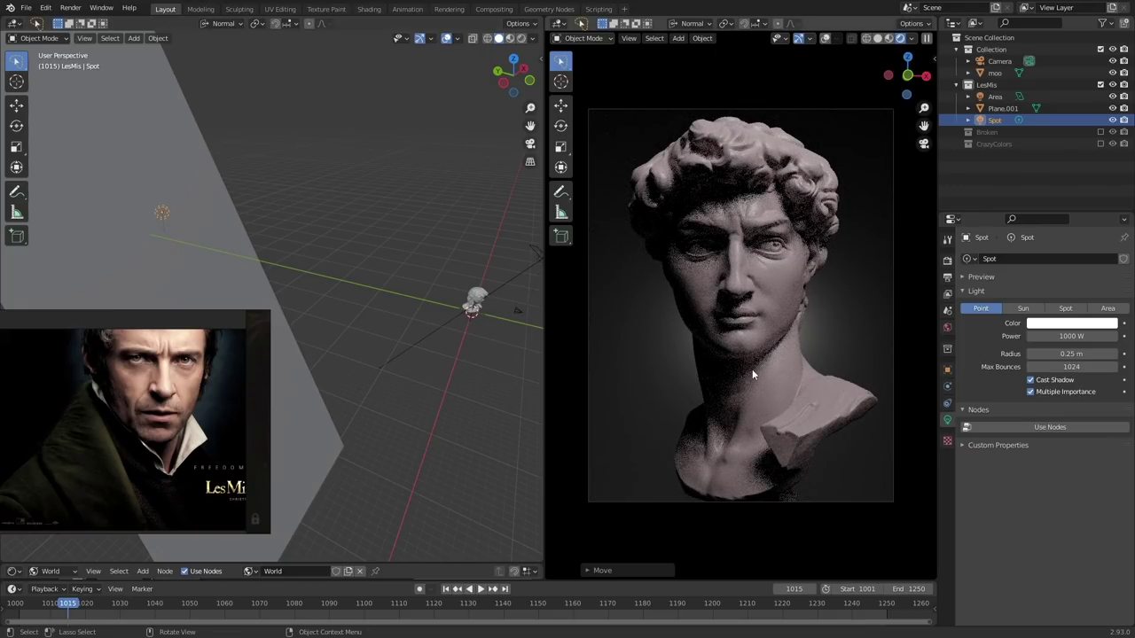
Halve the point light's power to 500 W
click(1084, 336)
click(1093, 336)
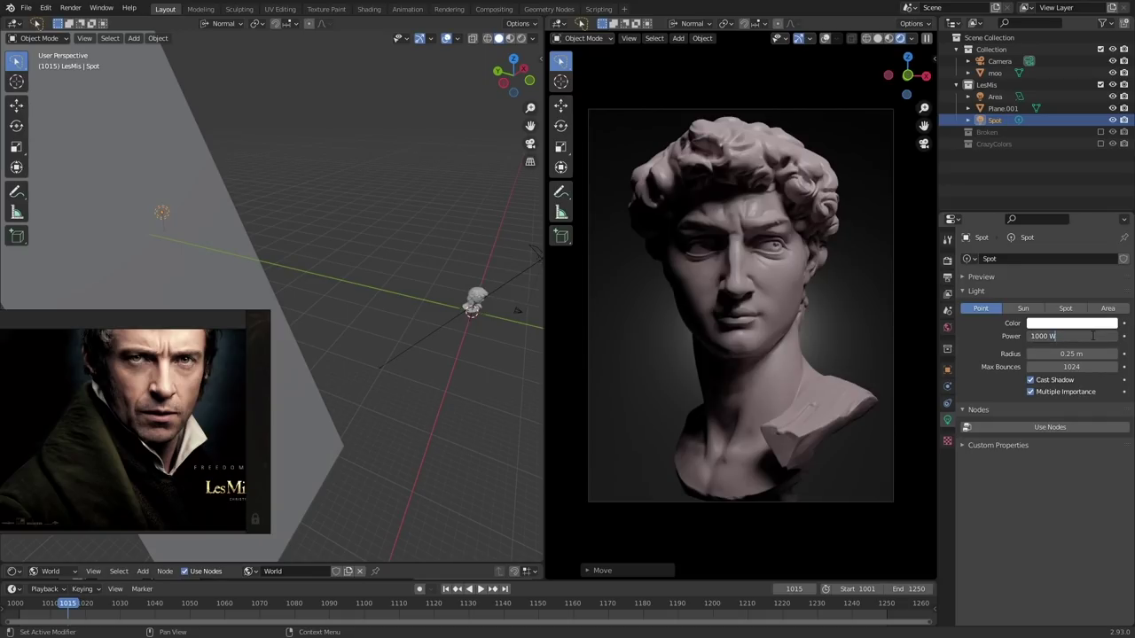
text(/2)
key(Return)
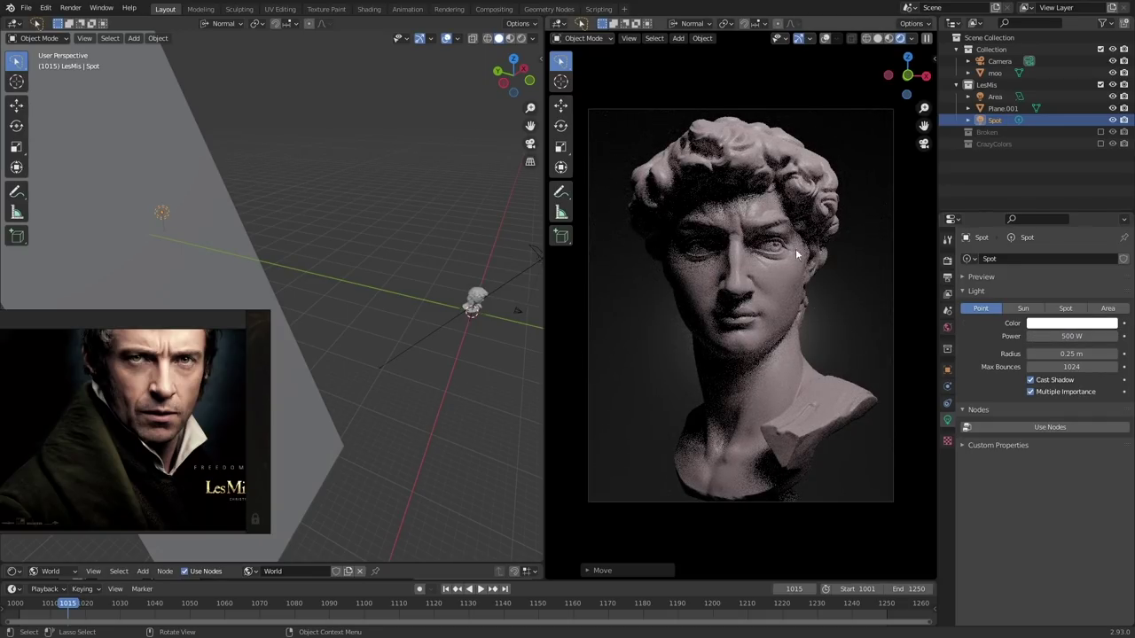
Tint the point light behind the bust a pale blue
middle_drag(404, 321, 498, 267)
click(492, 258)
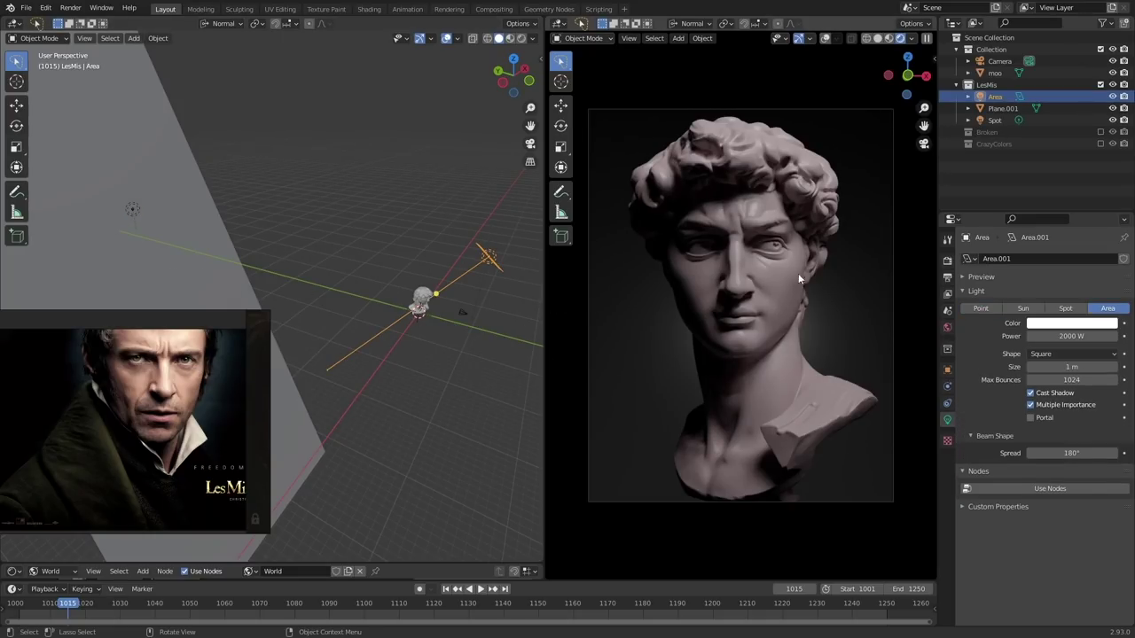
click(135, 210)
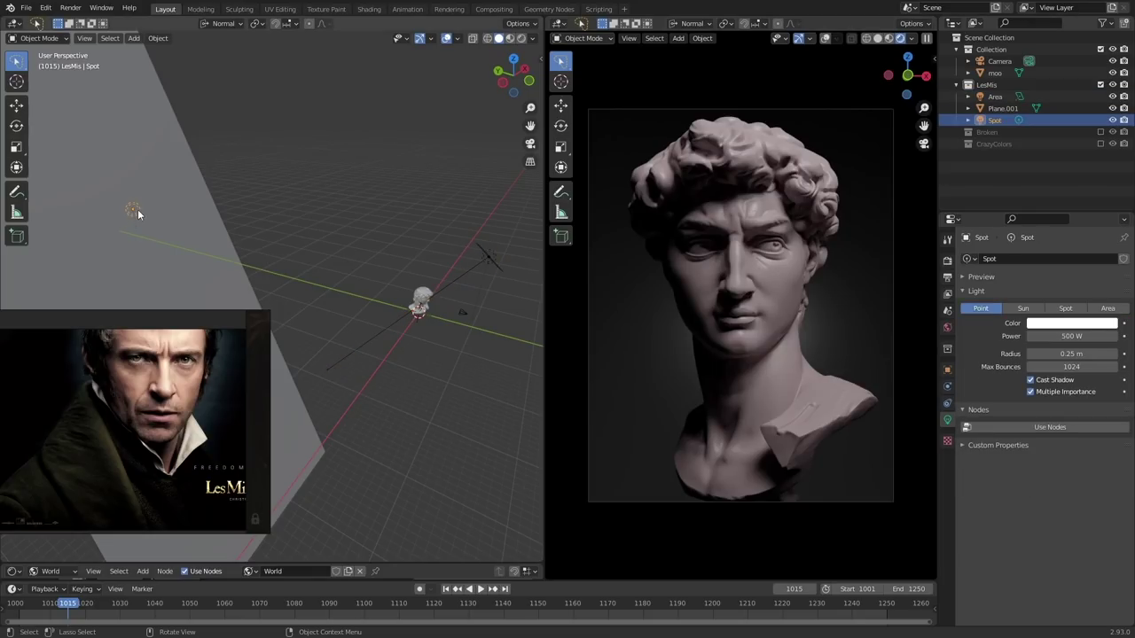
click(1051, 326)
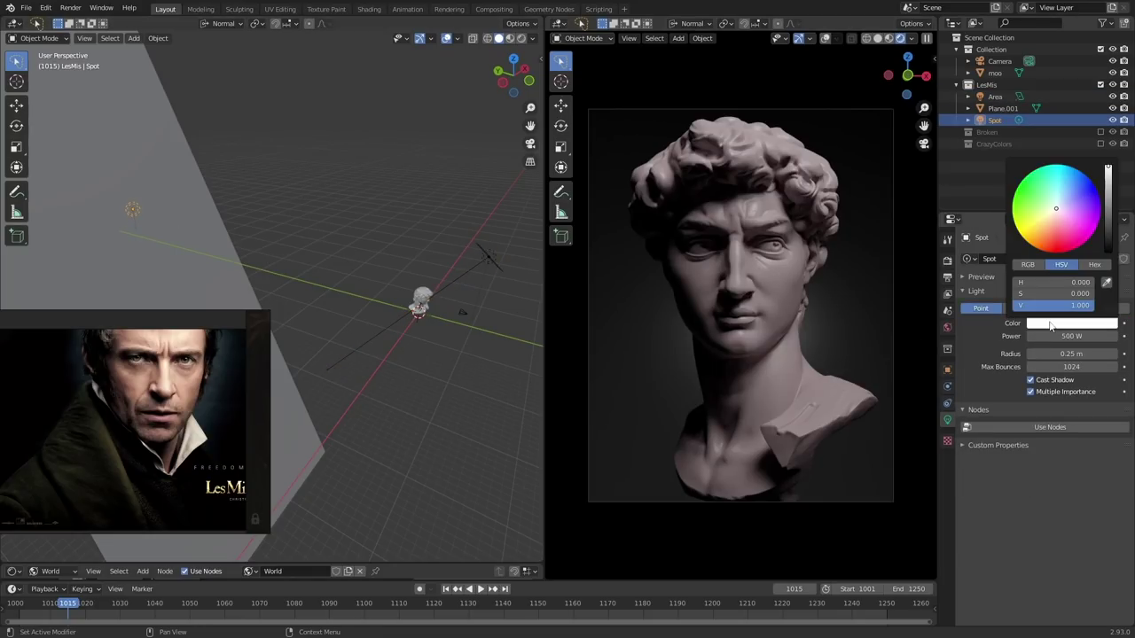
click(1055, 203)
click(1059, 200)
click(1058, 201)
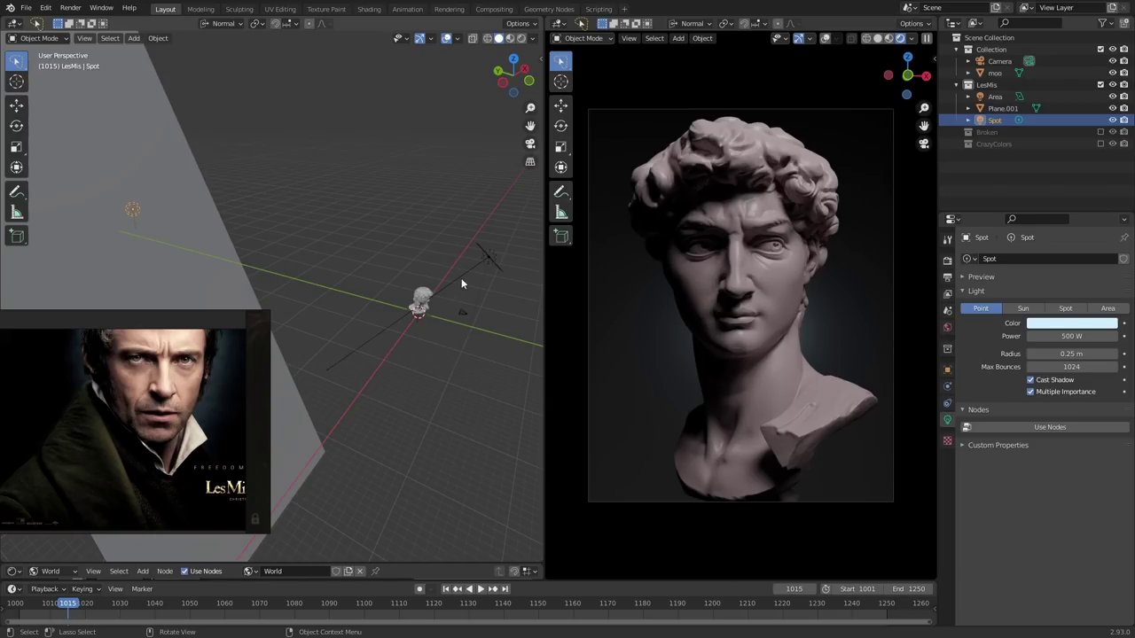
Exclude the LesMis collection from the view layer and enable the Broken collection
click(490, 260)
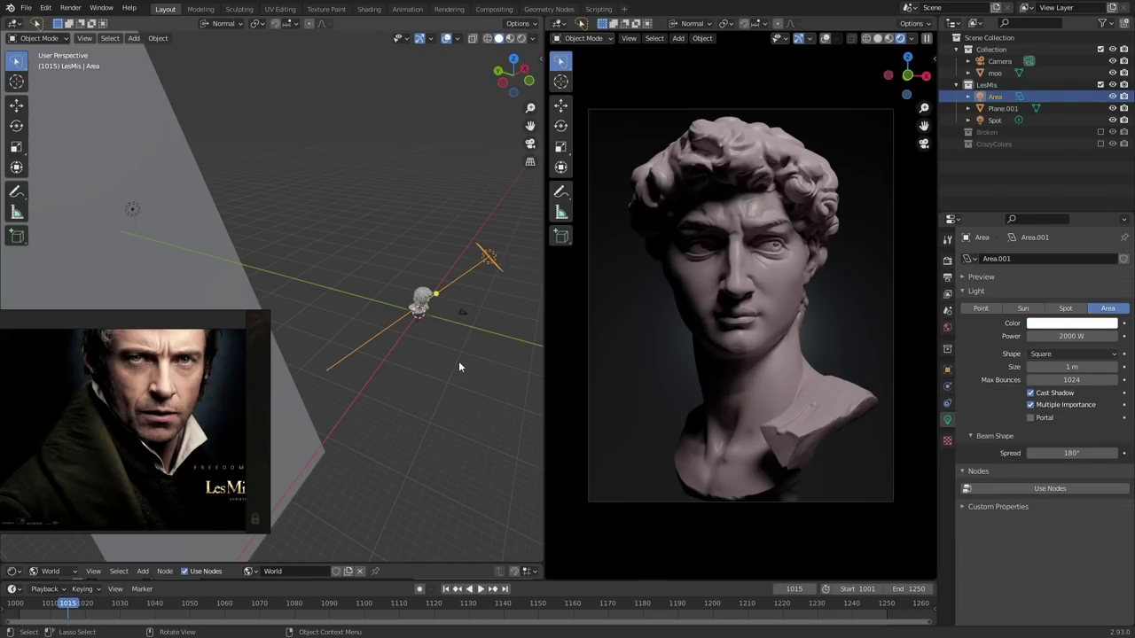
click(480, 328)
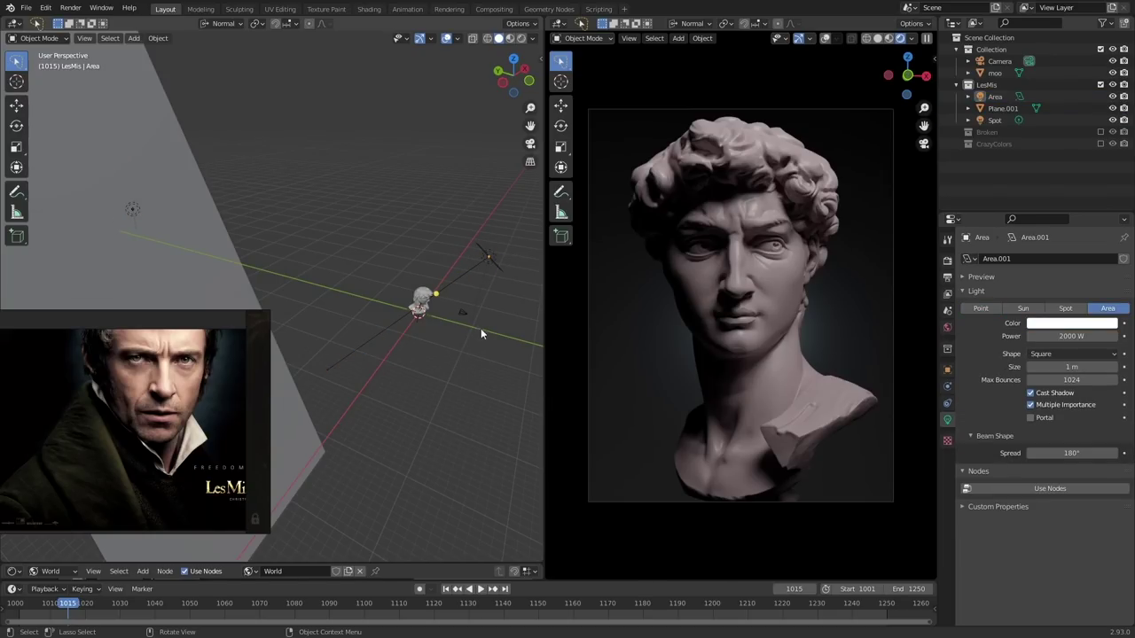
click(955, 86)
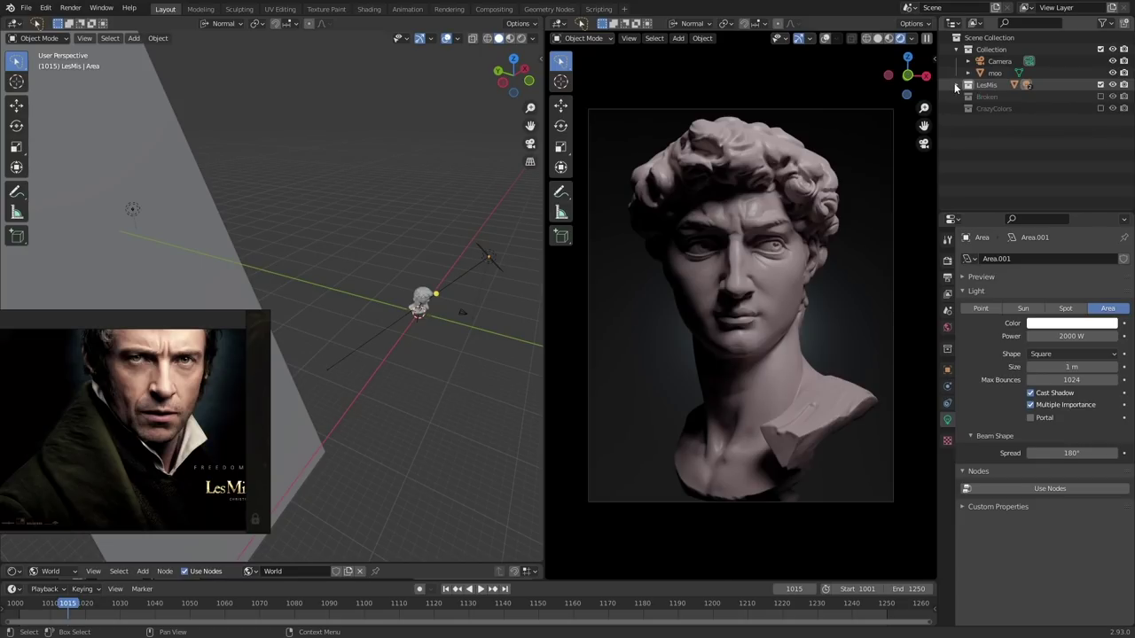
click(1100, 85)
click(1100, 96)
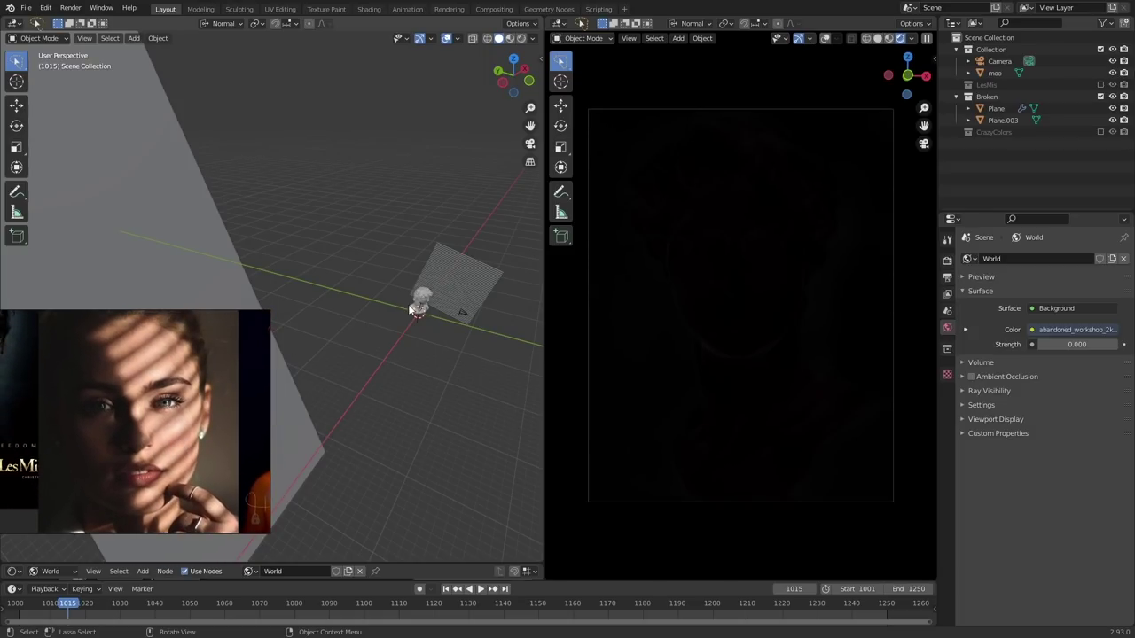
Examine the bust up close and the position of the slatted blinds beside it
middle_drag(460, 300, 346, 304)
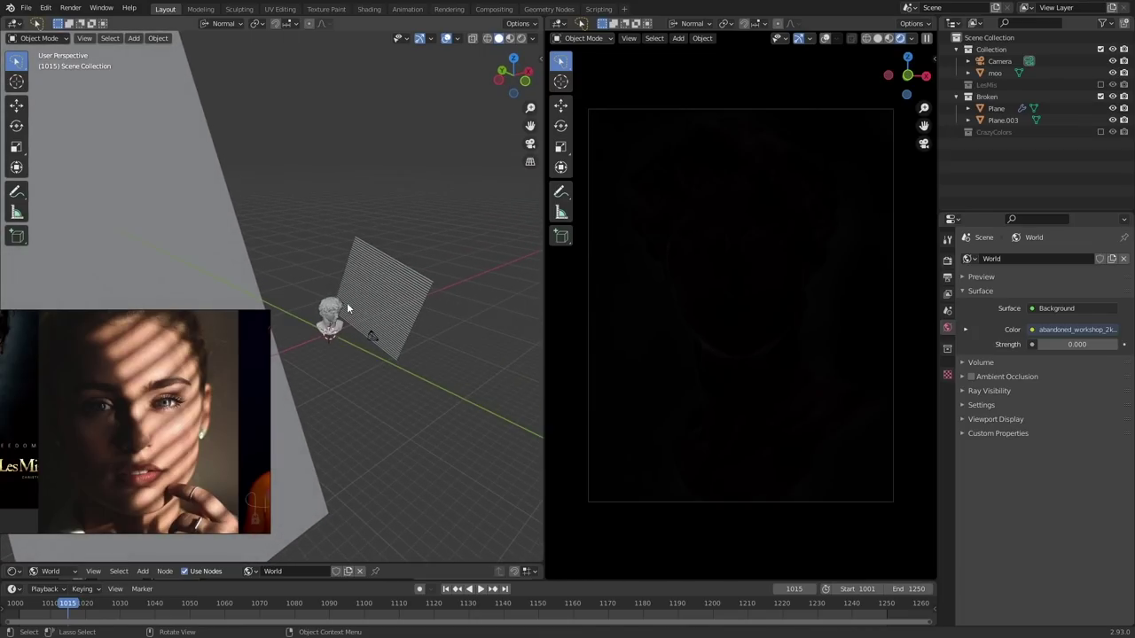
click(343, 313)
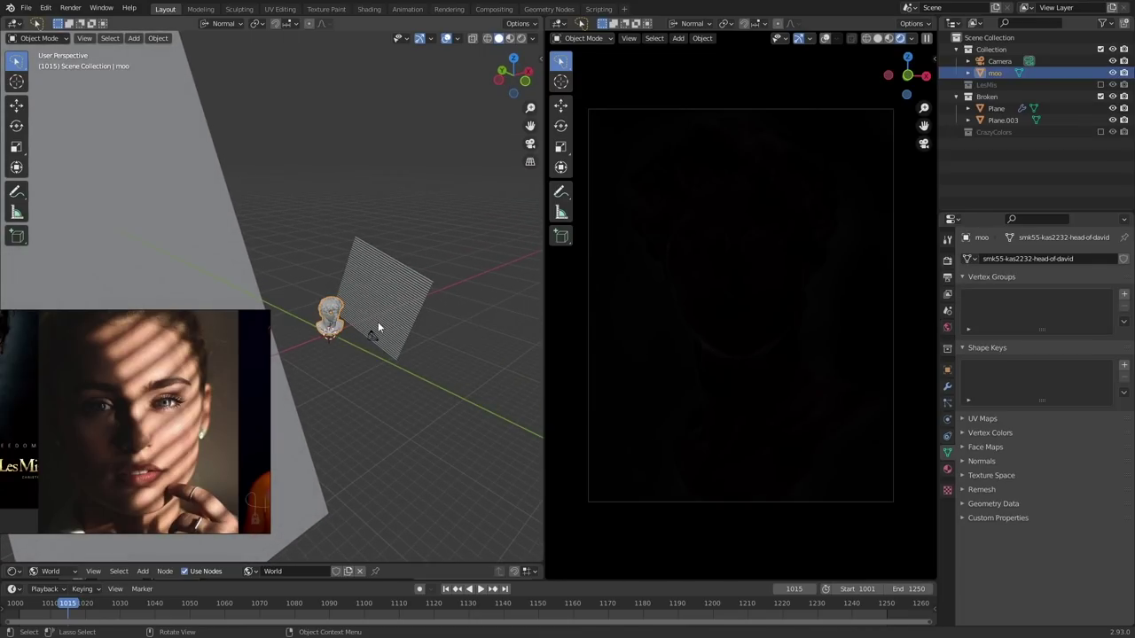
key(KP_Decimal)
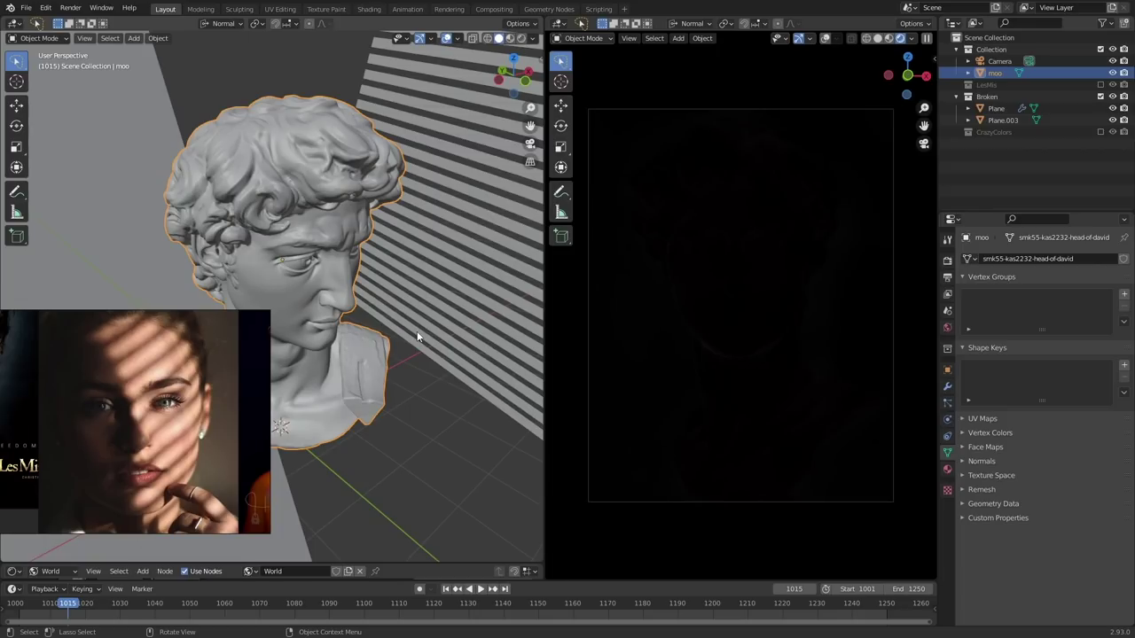
scroll(414, 333, down, 2)
mouse_move(414, 332)
middle_down()
mouse_move(383, 339)
mouse_move(414, 339)
mouse_move(403, 338)
middle_up()
scroll(402, 337, down, 2)
click(374, 424)
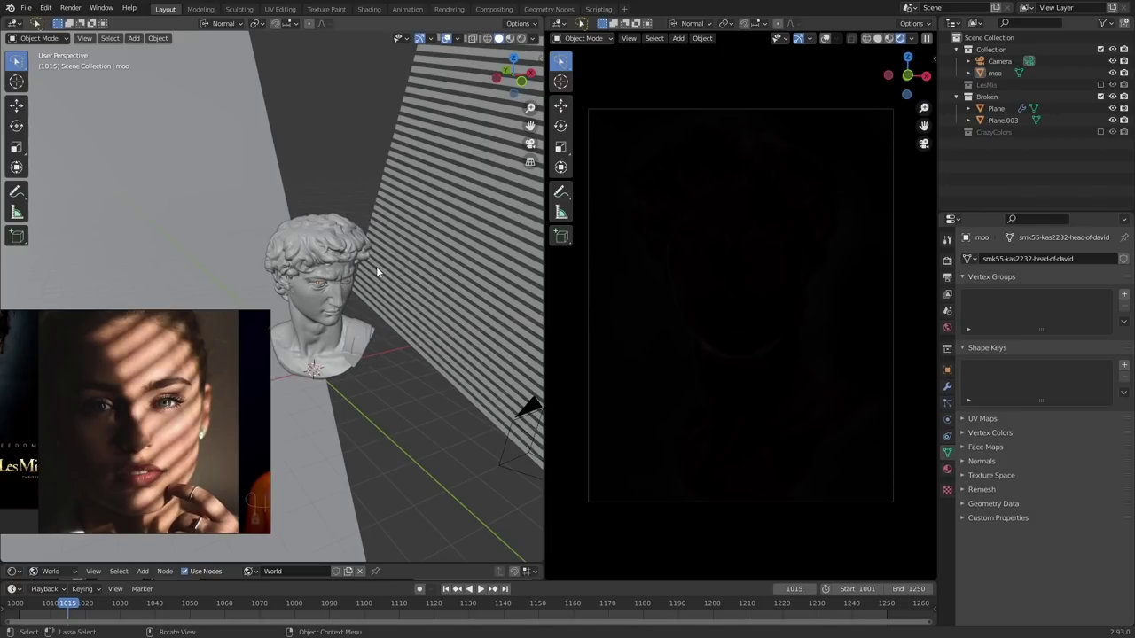
scroll(375, 266, down, 2)
middle_drag(393, 257, 446, 245)
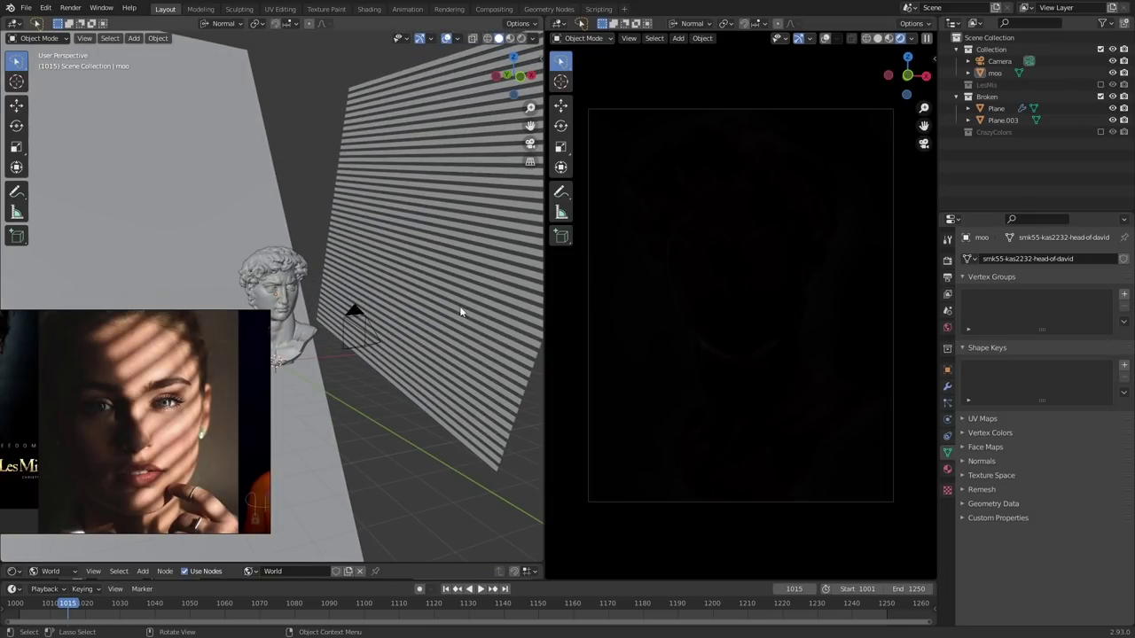
Set the count of the slatted blinds' Array modifier to 44
click(465, 403)
middle_drag(466, 395, 337, 301)
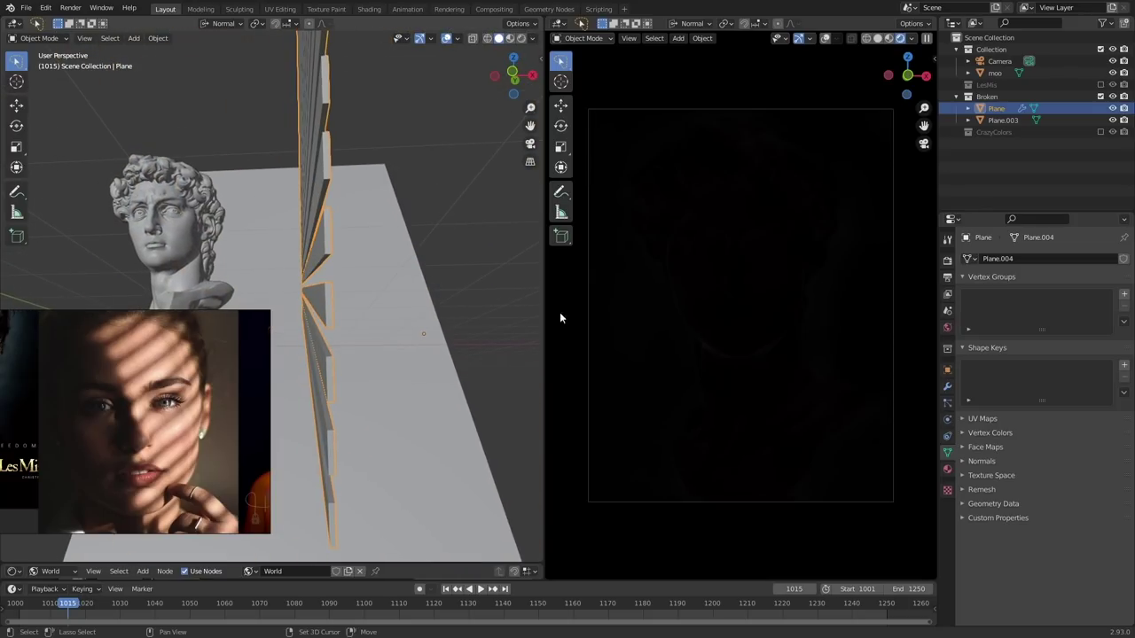
click(948, 386)
click(965, 278)
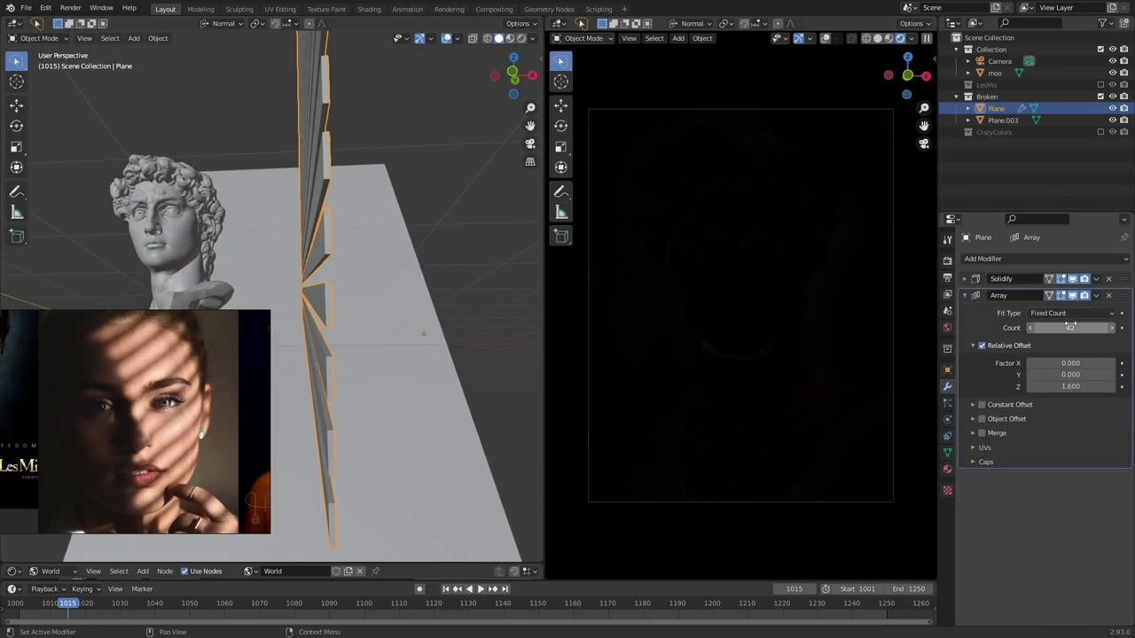
mouse_move(1035, 328)
mouse_down()
mouse_move(953, 329)
mouse_move(1060, 329)
mouse_move(1028, 329)
mouse_up()
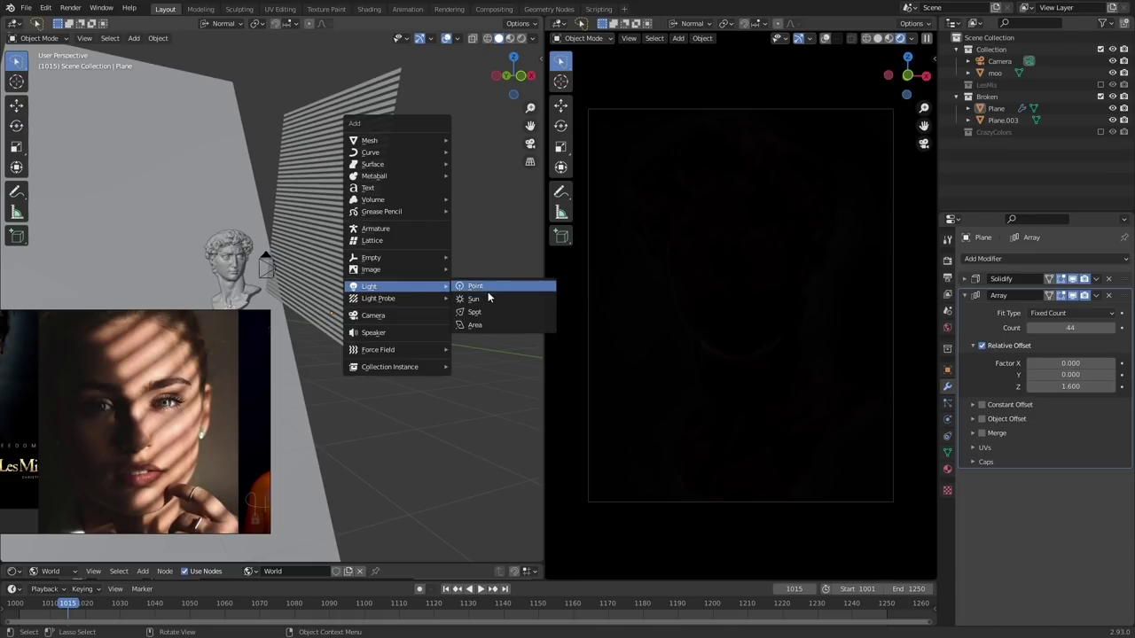
Add a spot light at the bust's base and view the scene from the front
click(474, 312)
middle_drag(327, 296, 419, 352)
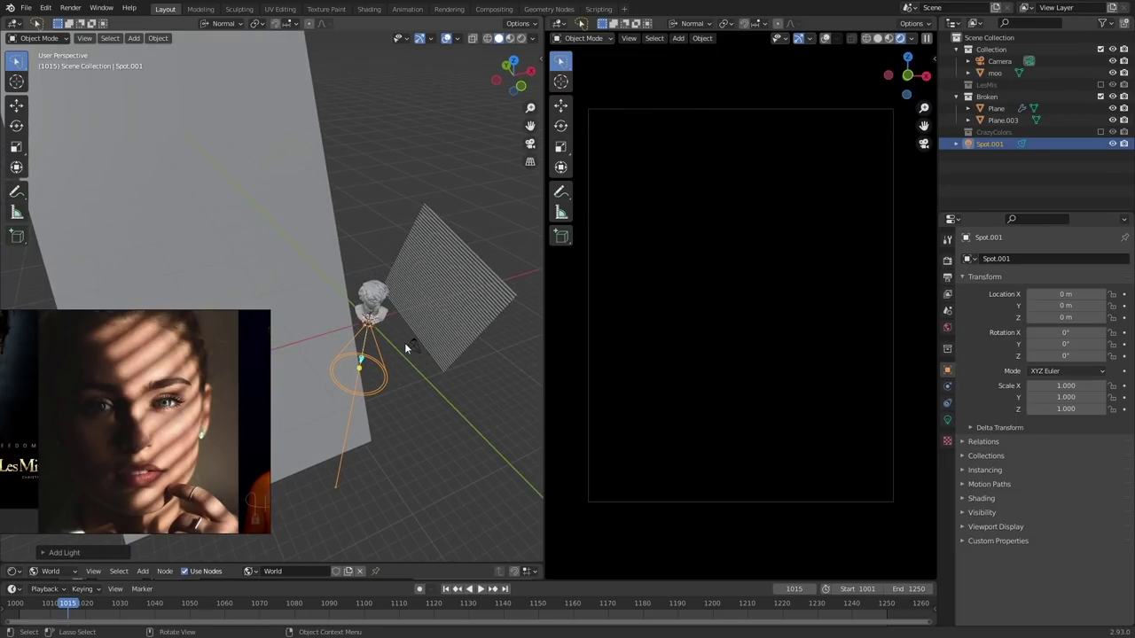
key(grave)
click(326, 300)
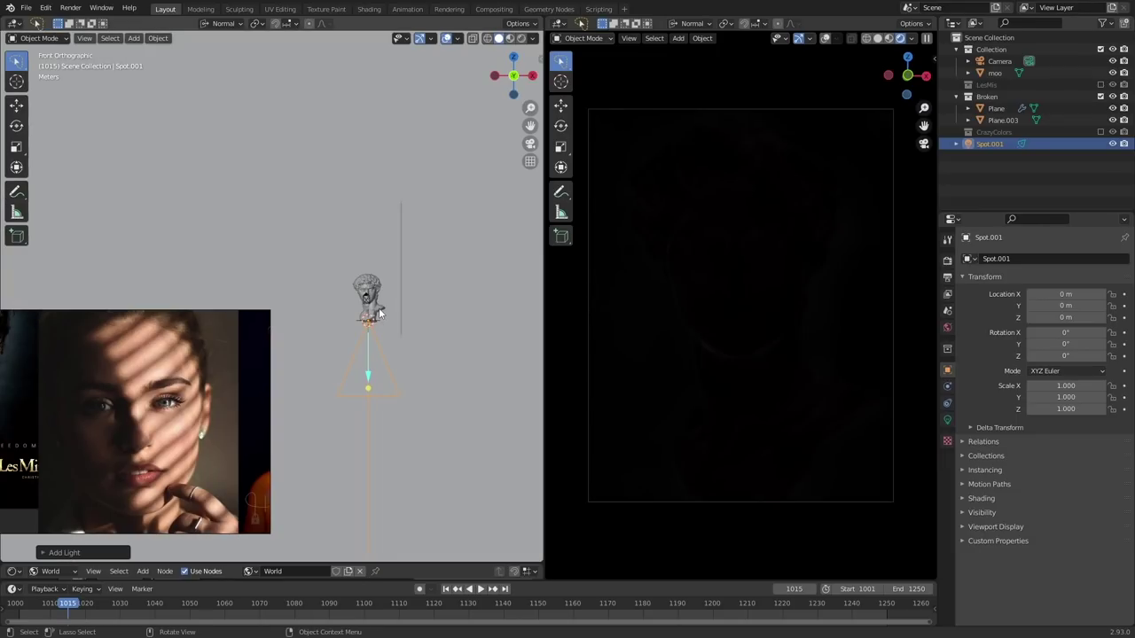
Move the spot light up beyond the slatted blinds to about X 21.5 m, Z 18.2 m, and tilt it about 50.7° toward the bust
key(r)
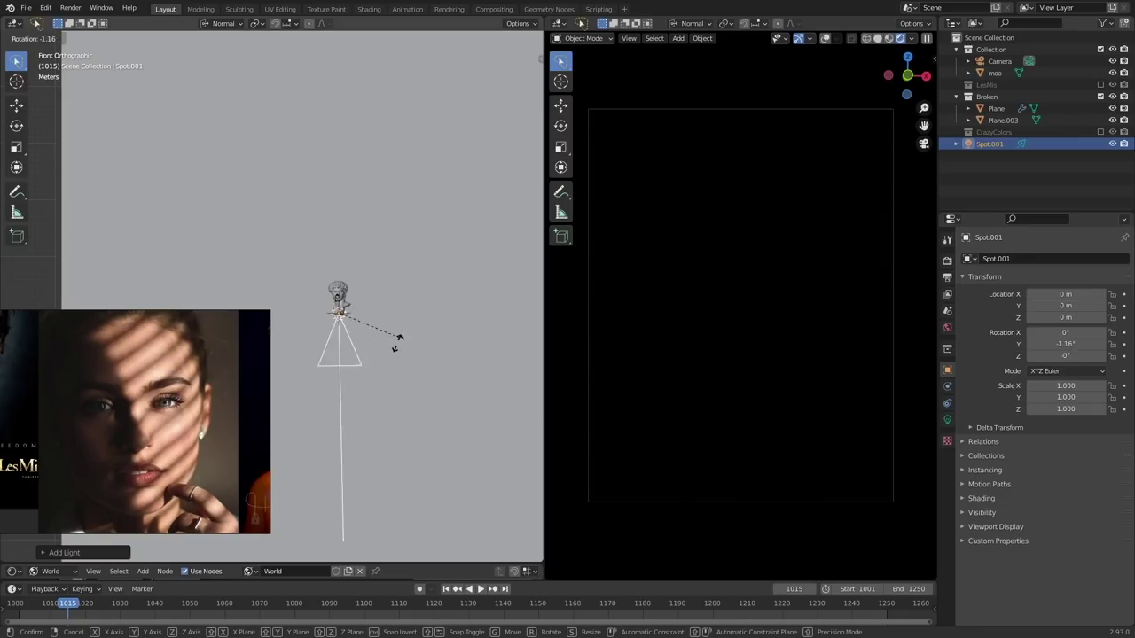
click(362, 350)
key(g)
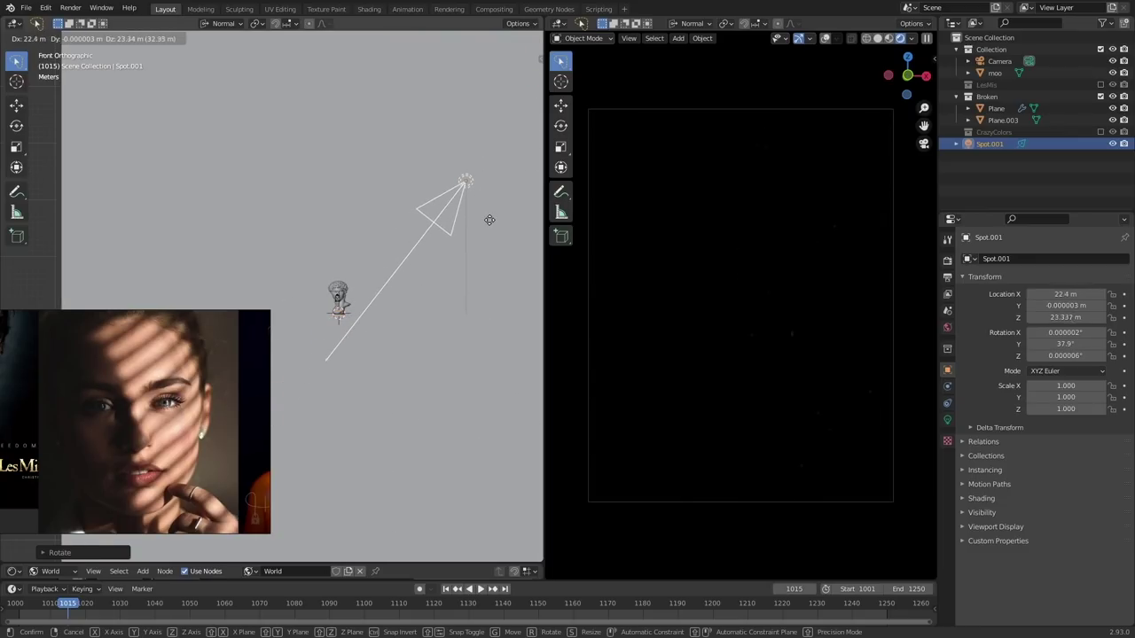
click(490, 251)
key(r)
click(493, 289)
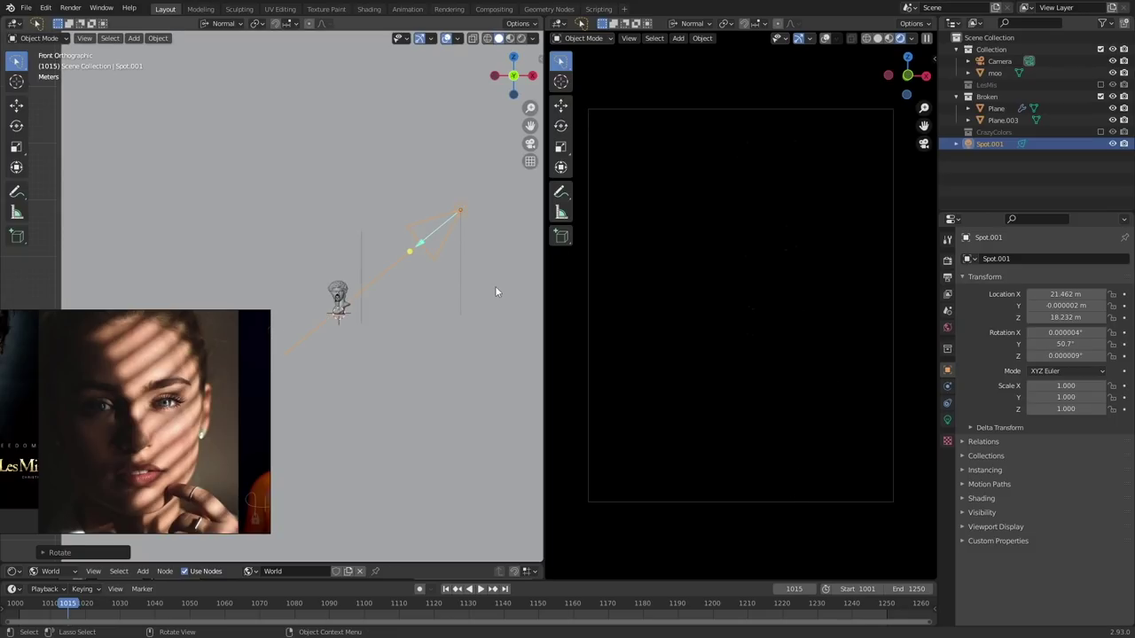
Shift the spot light along the Y axis toward the camera side, keeping its beam passing through the blinds
middle_drag(431, 239, 381, 353)
key(g)
key(y)
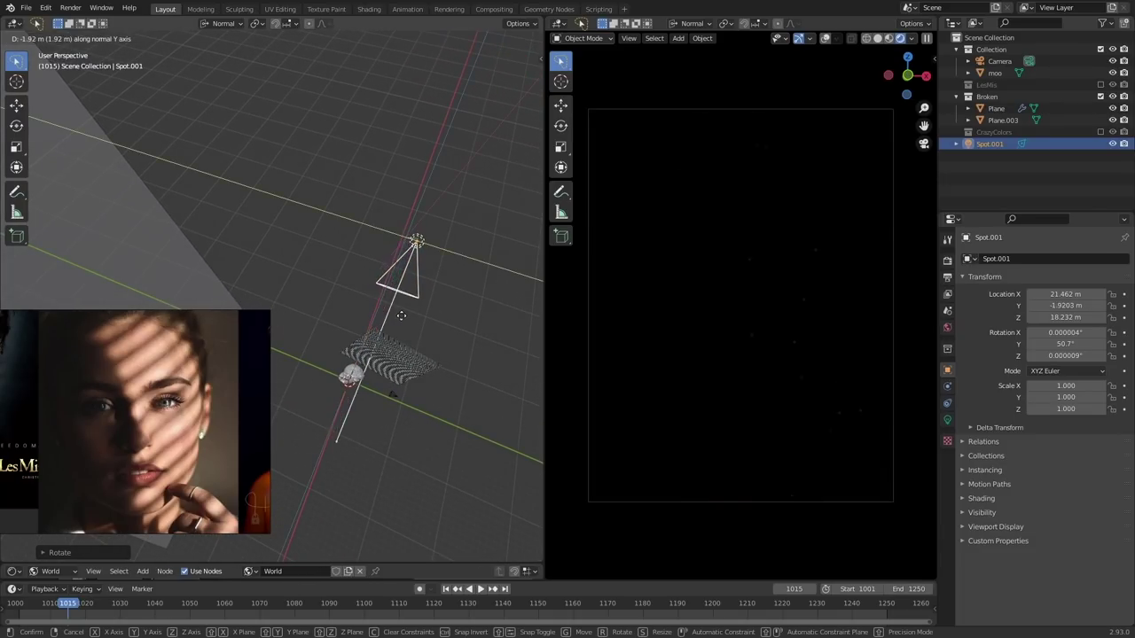
click(445, 336)
middle_drag(450, 375, 387, 384)
drag(387, 383, 377, 390)
middle_drag(377, 390, 330, 395)
Raise the spot light's power in stages to 1000 W, 10000 W and finally 100000 W
click(947, 420)
click(1073, 336)
click(1075, 337)
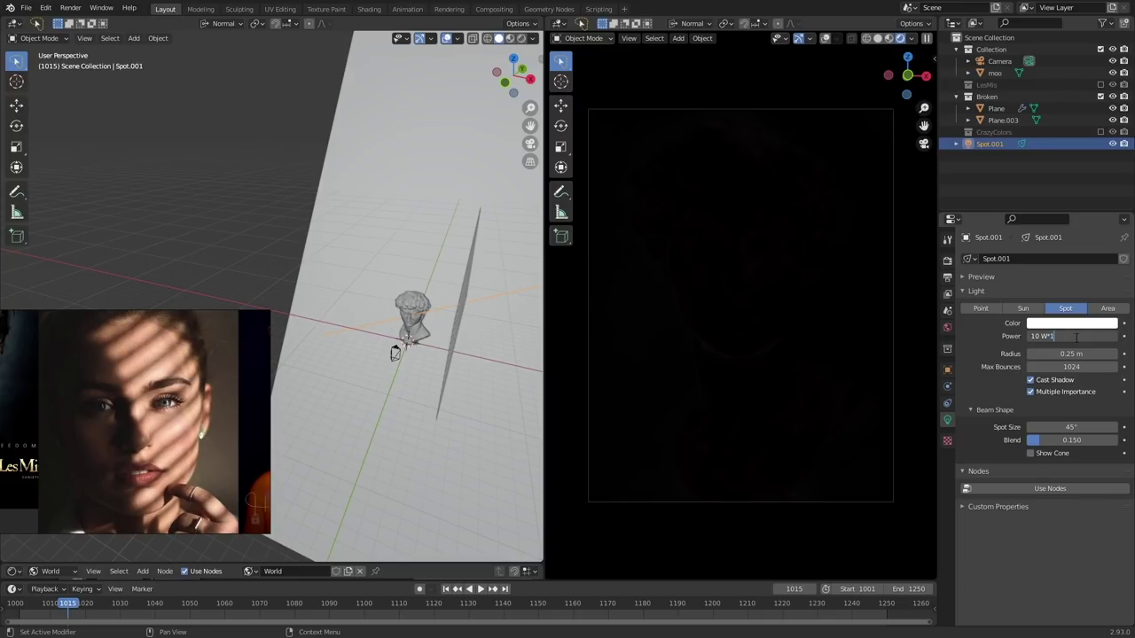
text(*100)
key(Return)
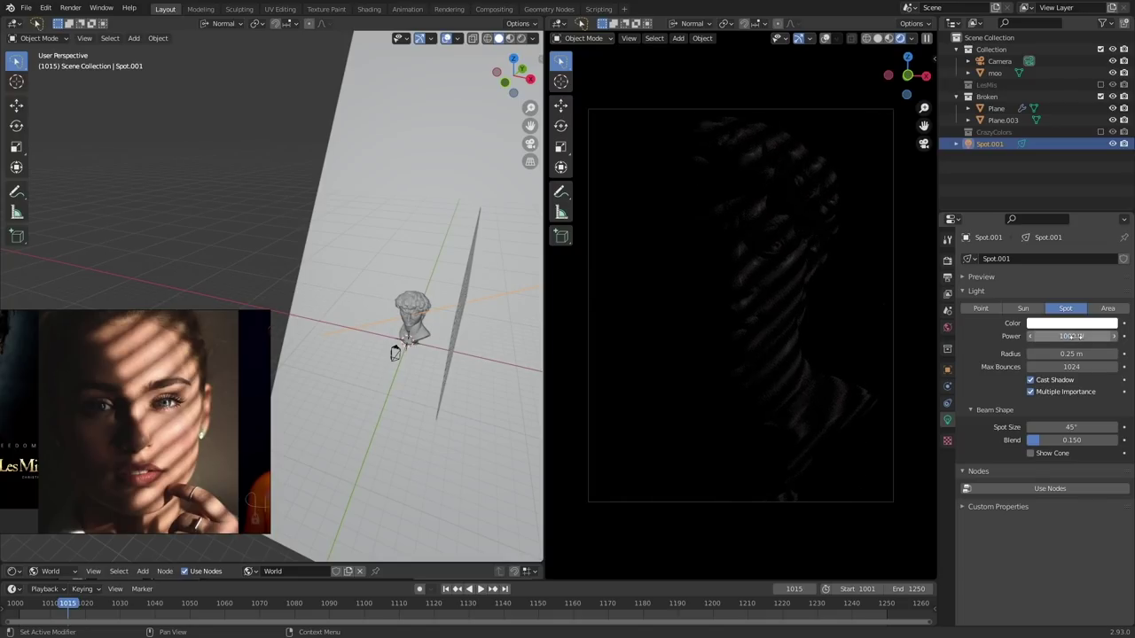
click(1073, 336)
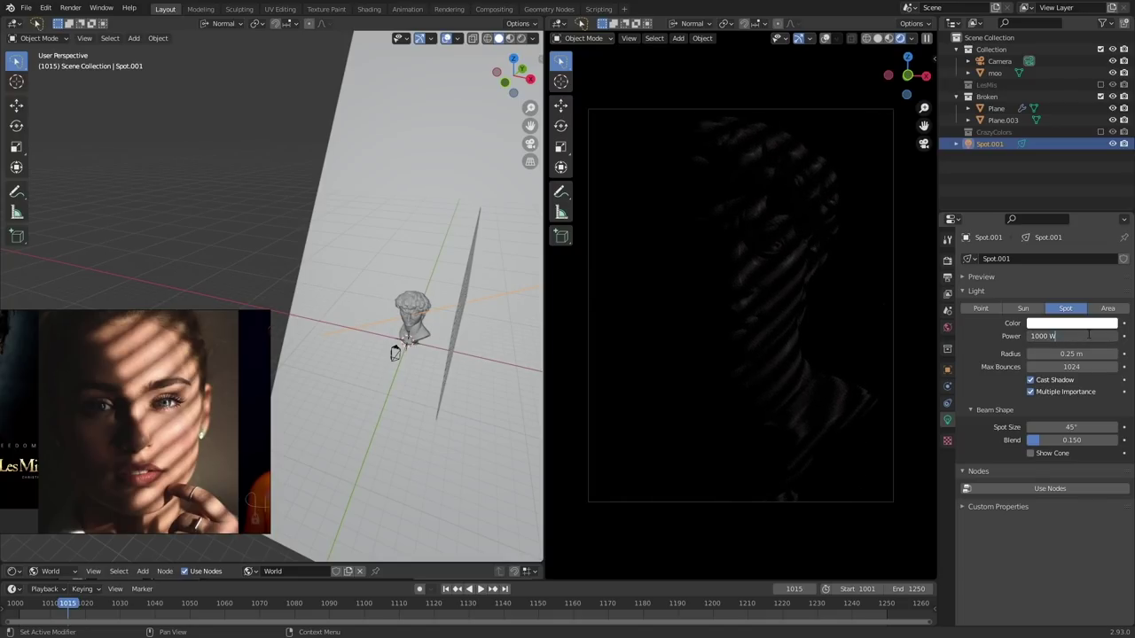
text(*10)
key(Return)
click(1090, 336)
click(1090, 336)
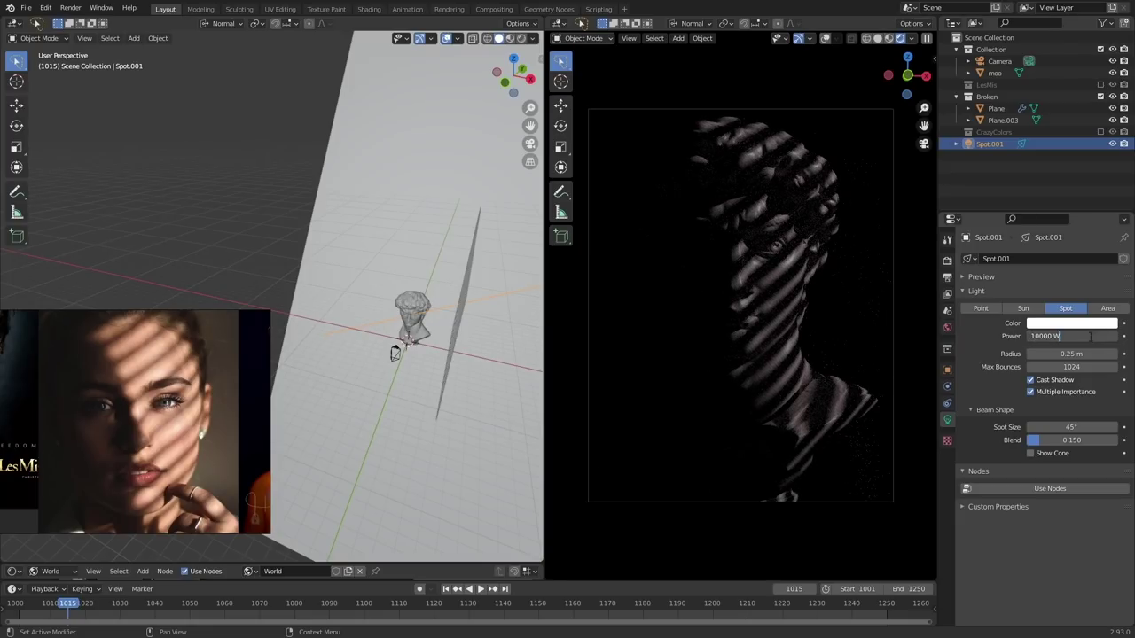
text(*10)
key(Return)
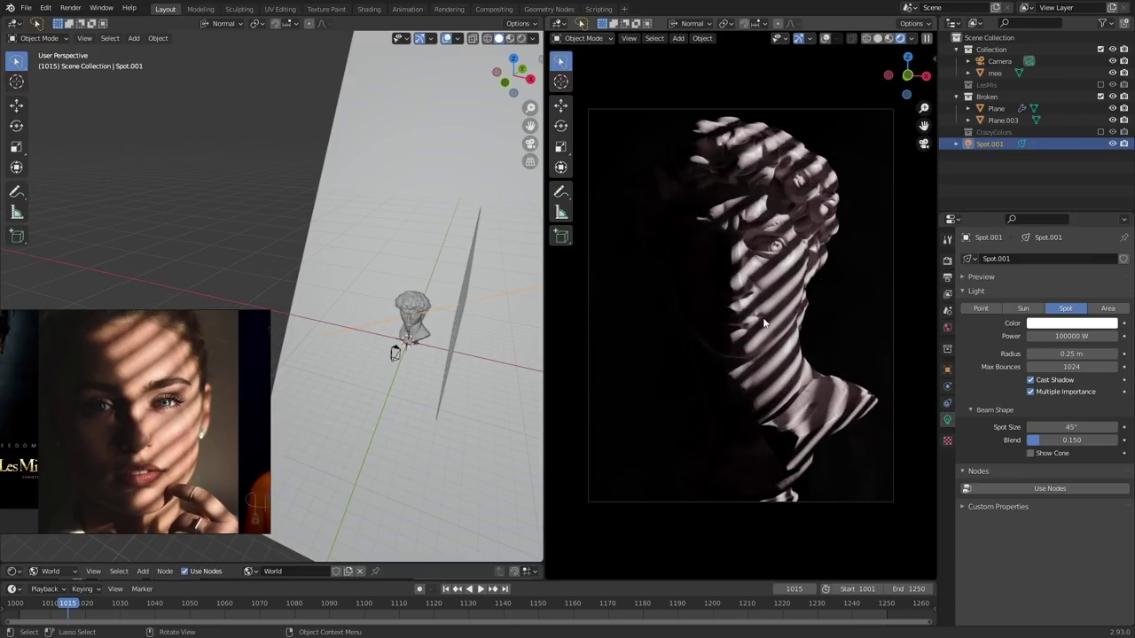
Try the spot light's radius at 0 m and at 5.67 m to compare how sharp the slat shadows are
mouse_move(398, 321)
middle_down()
mouse_move(382, 316)
mouse_move(417, 297)
mouse_move(448, 399)
mouse_move(398, 321)
middle_up()
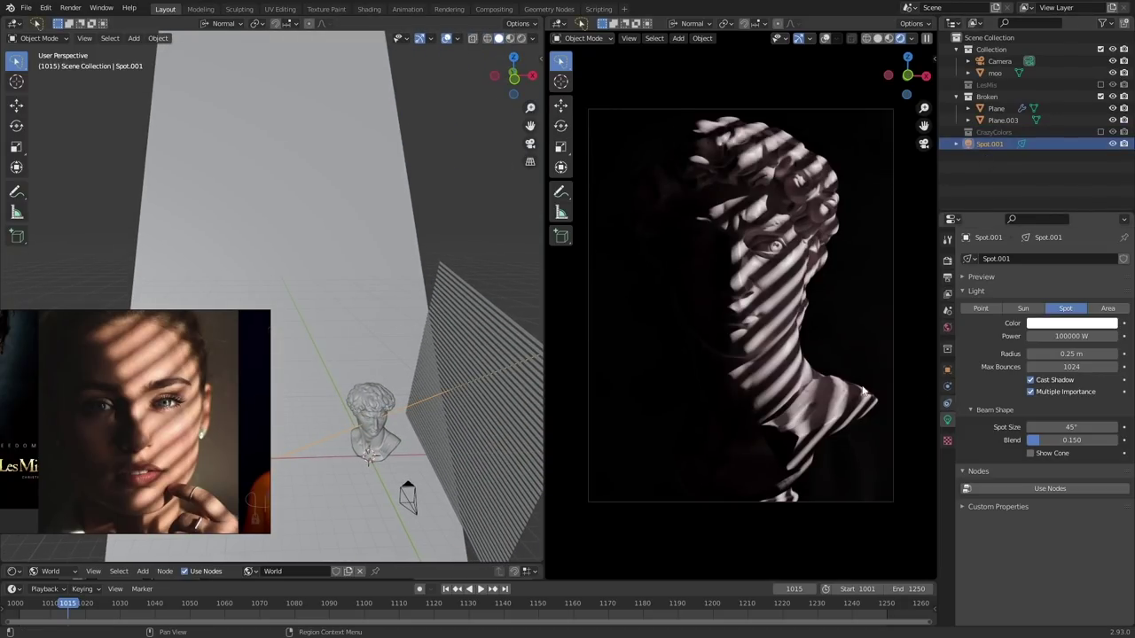
middle_drag(468, 357, 426, 322)
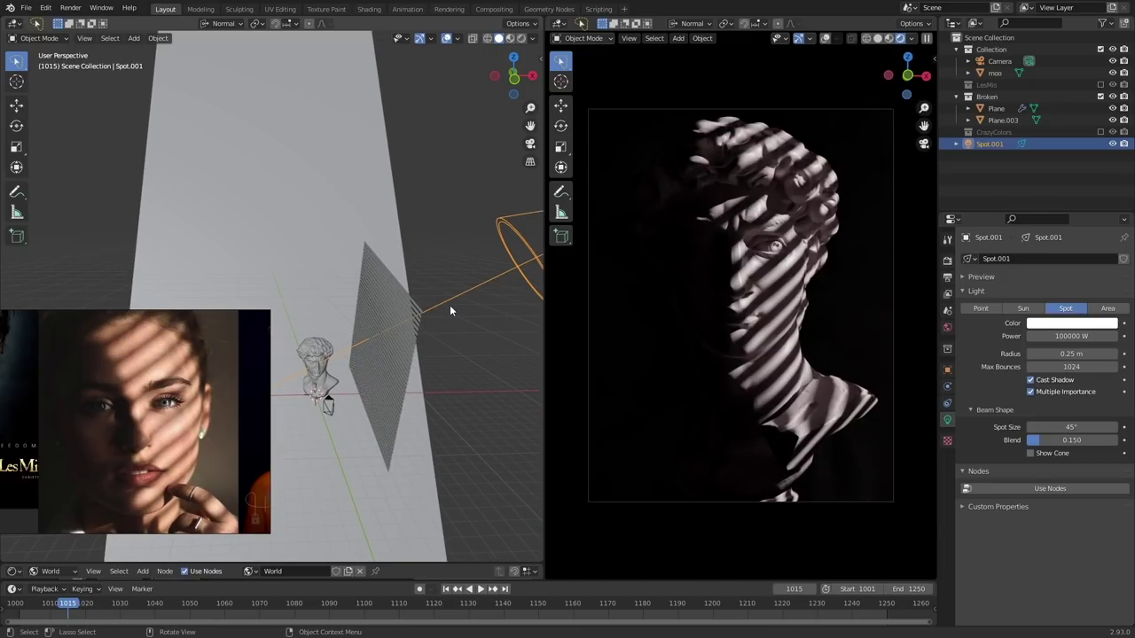
middle_drag(371, 353, 433, 314)
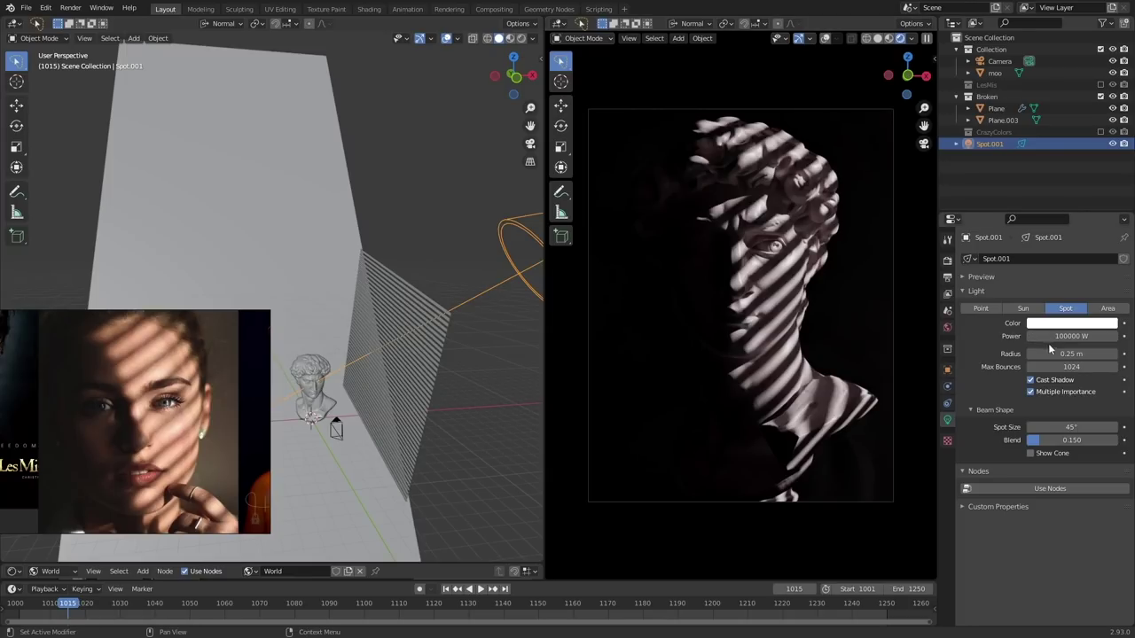
drag(1070, 354, 923, 371)
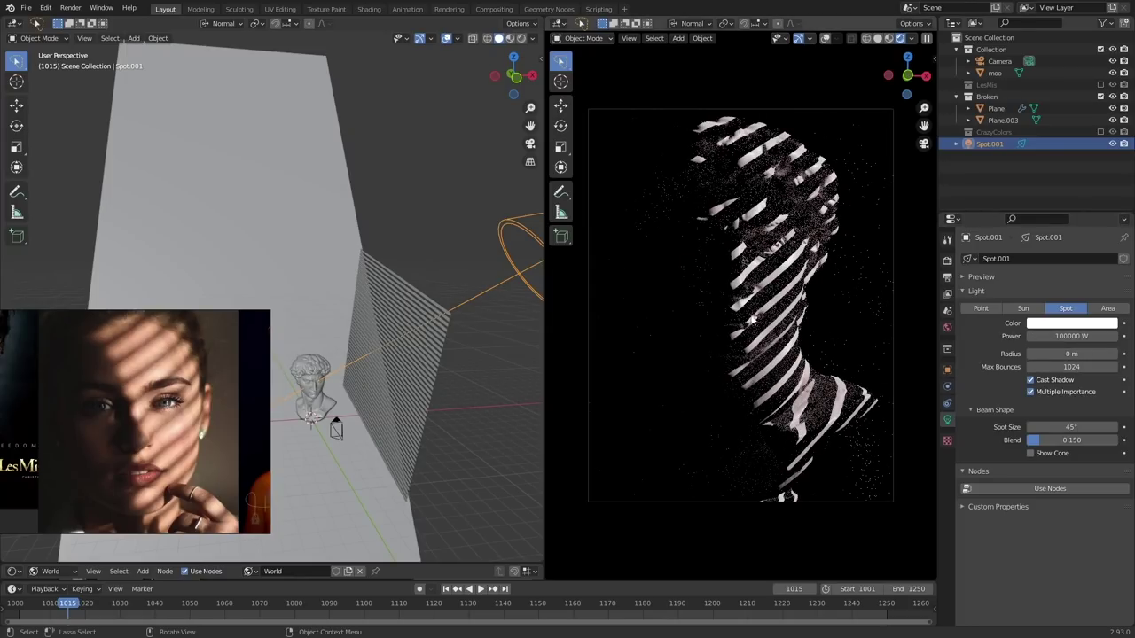
drag(1070, 353, 1119, 354)
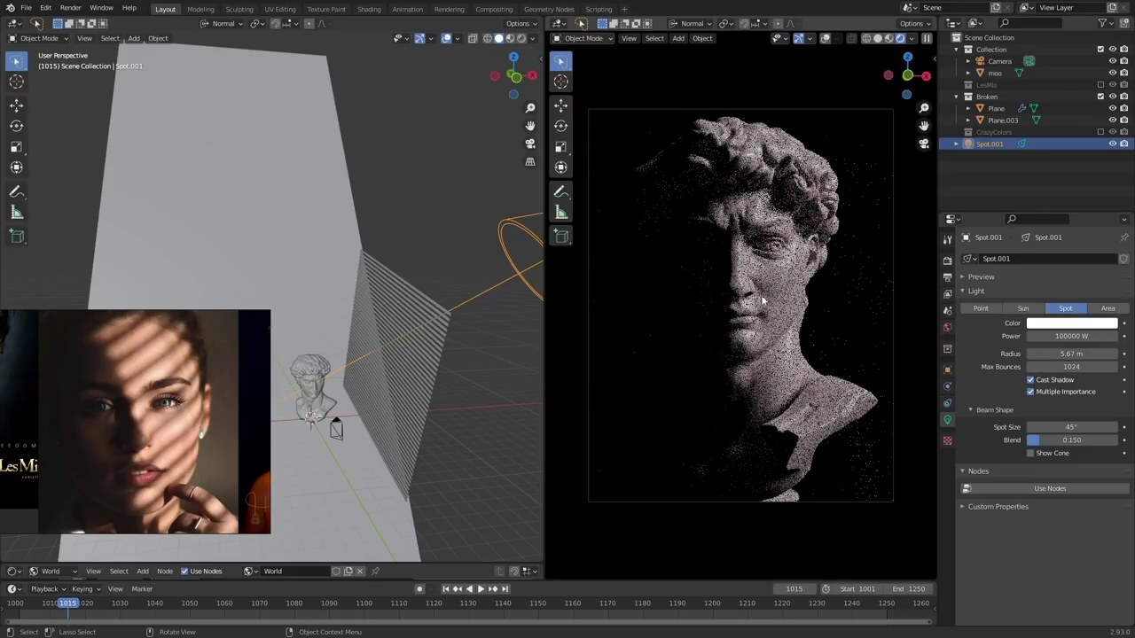
Set the spot light's radius to 0.5 m
click(1082, 354)
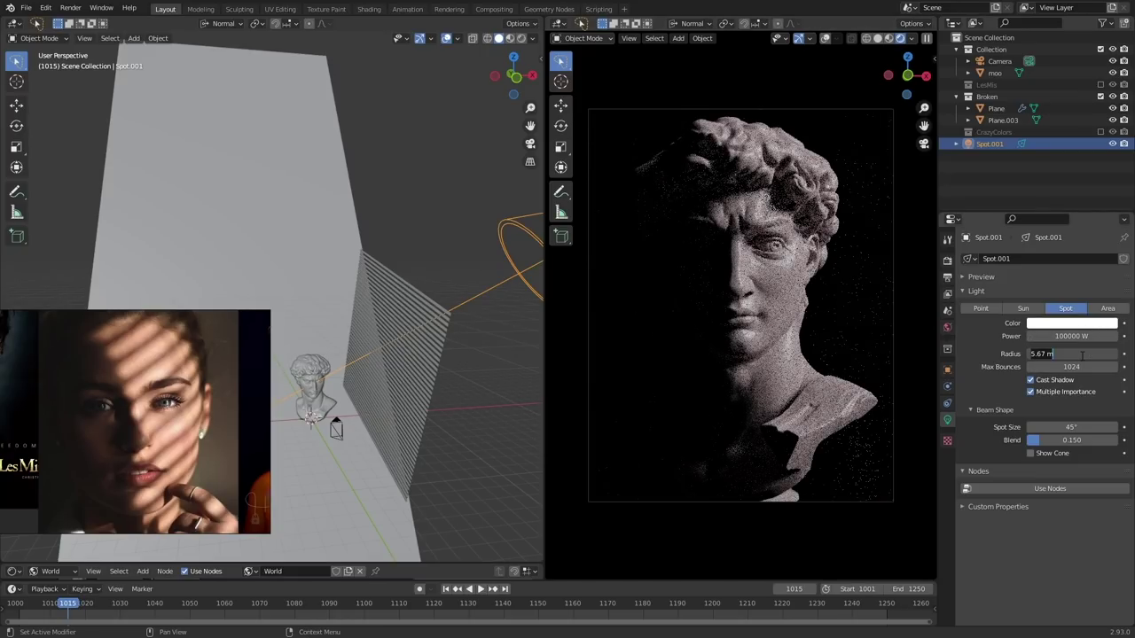
text(0.5)
key(Return)
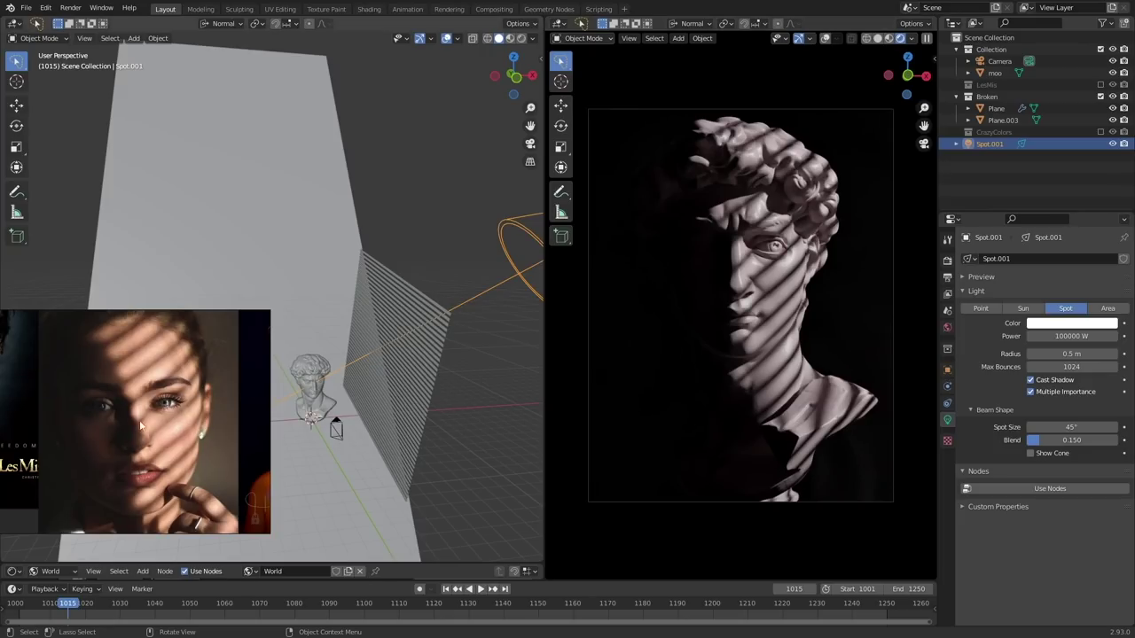
Deselect the spot light, add an area light at the bust's base and scale it up
middle_drag(419, 337, 471, 370)
key(alt+a)
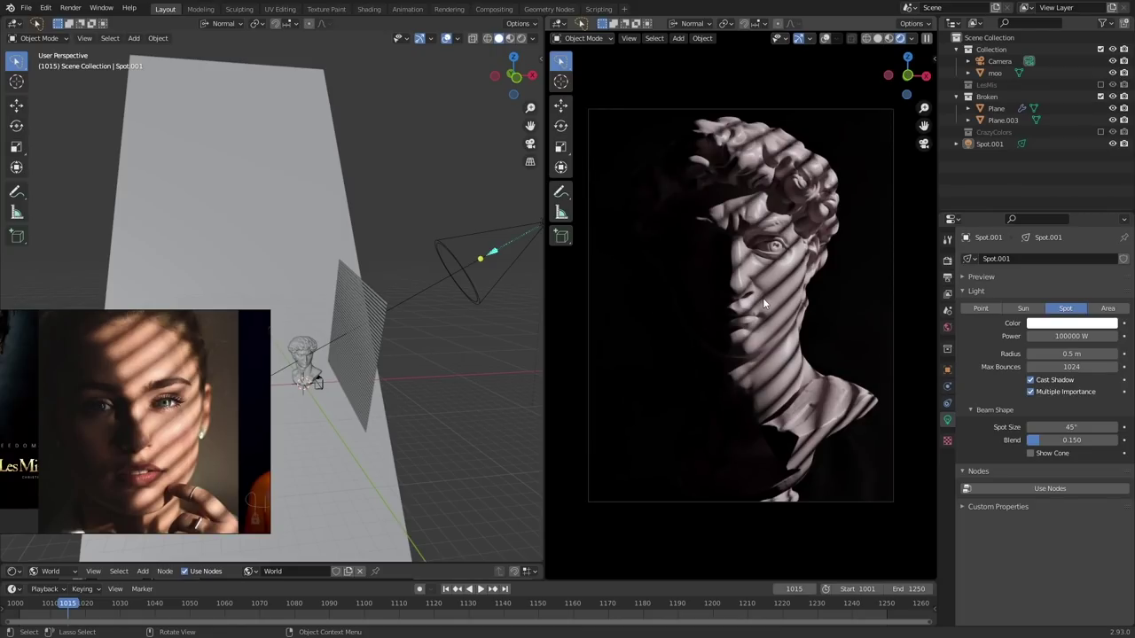
middle_drag(429, 328, 470, 331)
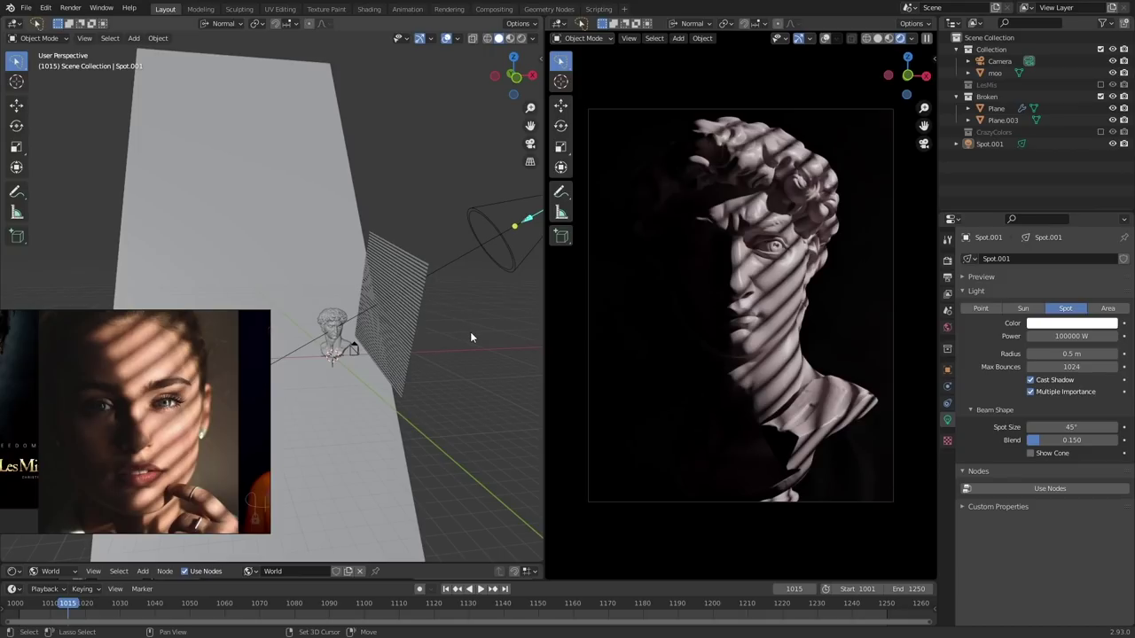
key(shift+a)
mouse_move(470, 331)
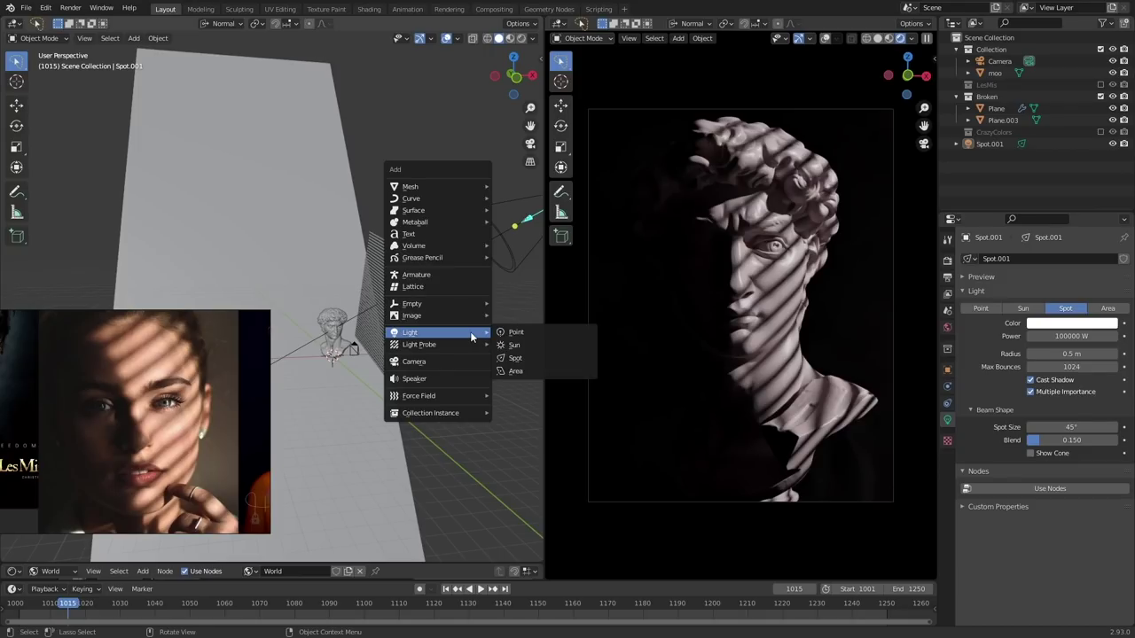
click(517, 370)
middle_drag(409, 371, 355, 390)
key(s)
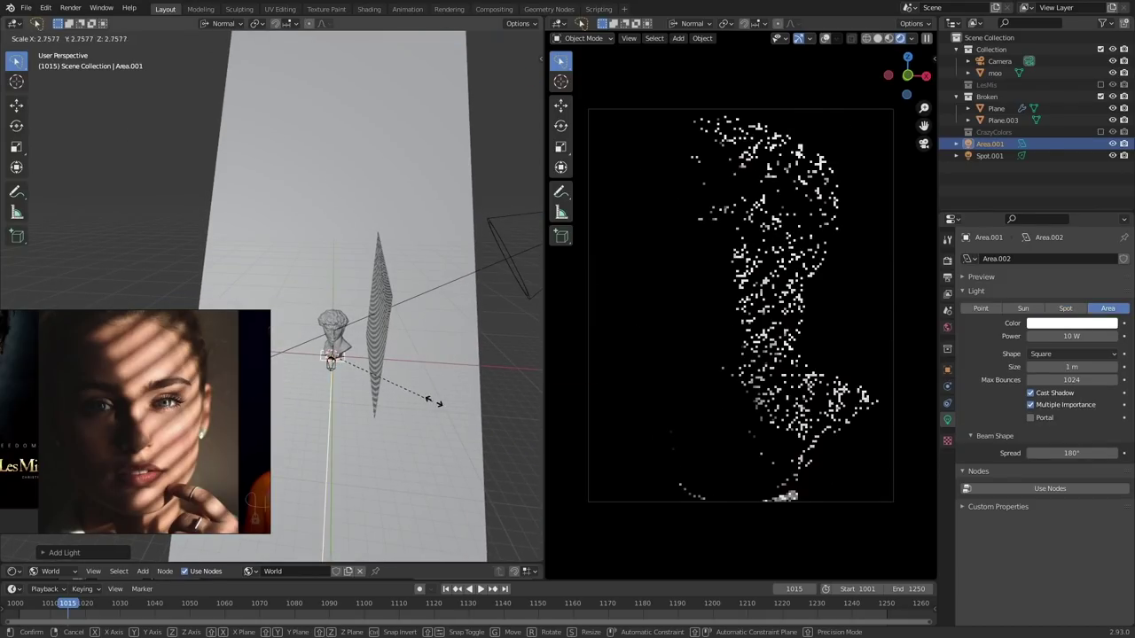
click(146, 402)
Rotate the area light from pointing down to facing the bust from the front
middle_drag(287, 372, 424, 374)
middle_drag(431, 345, 496, 328)
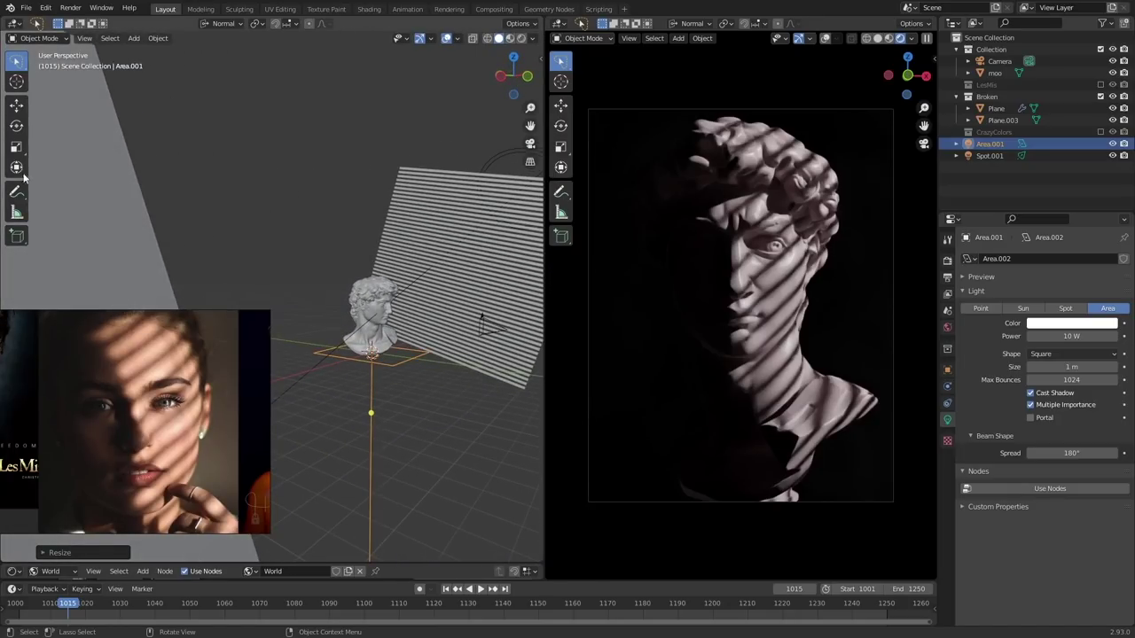
click(18, 129)
middle_drag(433, 343, 37, 91)
drag(408, 330, 390, 356)
middle_drag(390, 356, 383, 490)
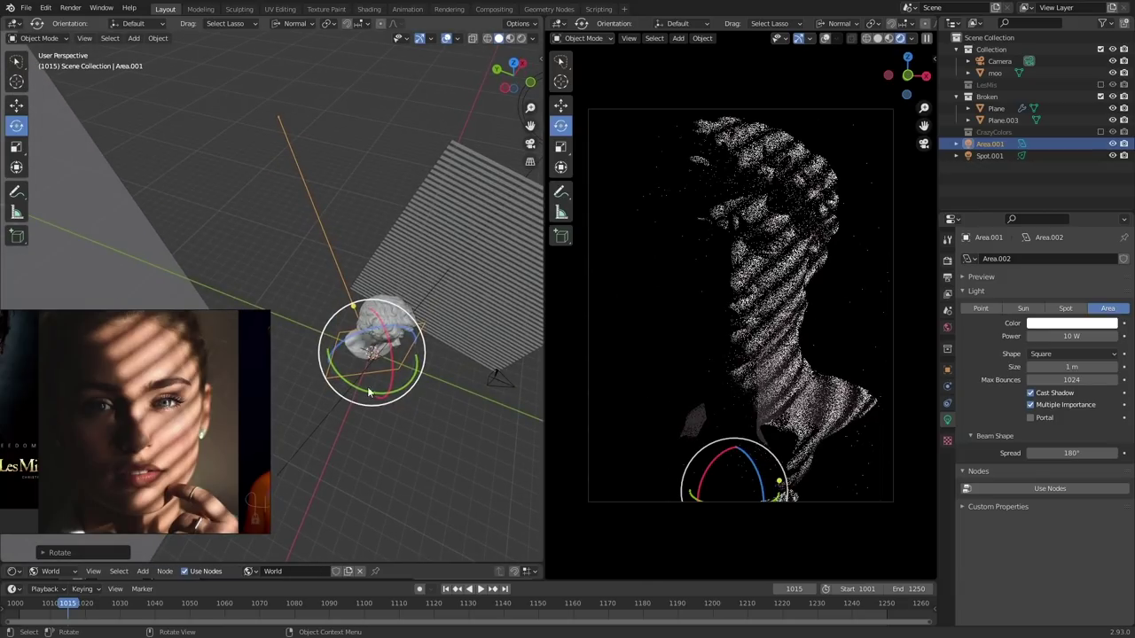
key(w)
Move the area light in front of the bust, shifted to the shadow side away from the blinds
drag(399, 361, 422, 436)
middle_drag(423, 441, 332, 399)
key(g)
click(456, 390)
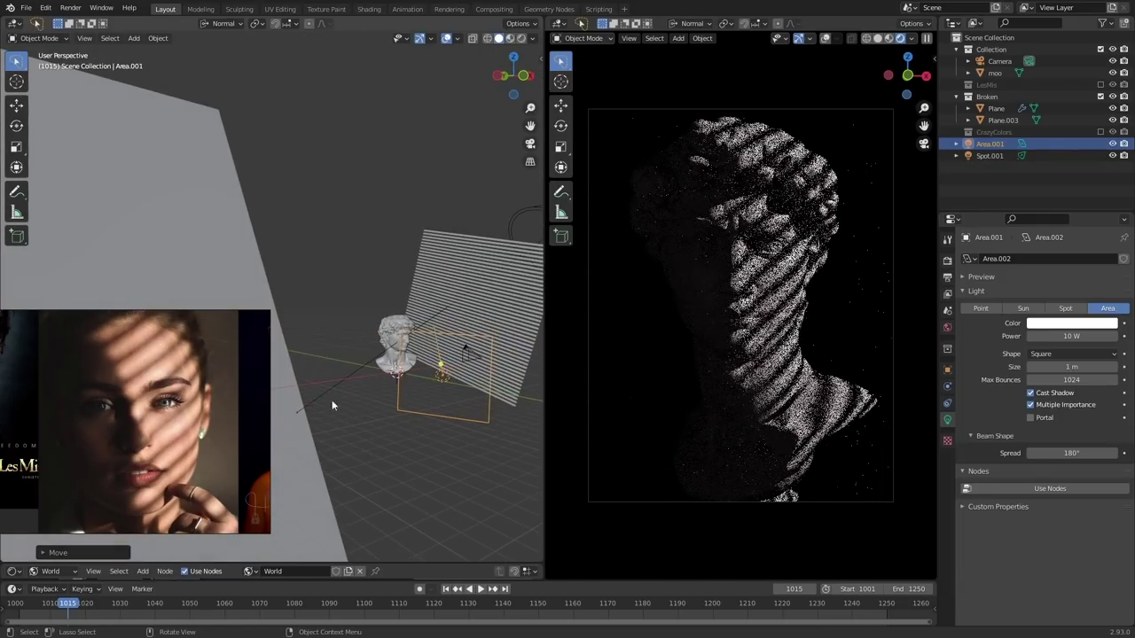
key(g)
click(432, 391)
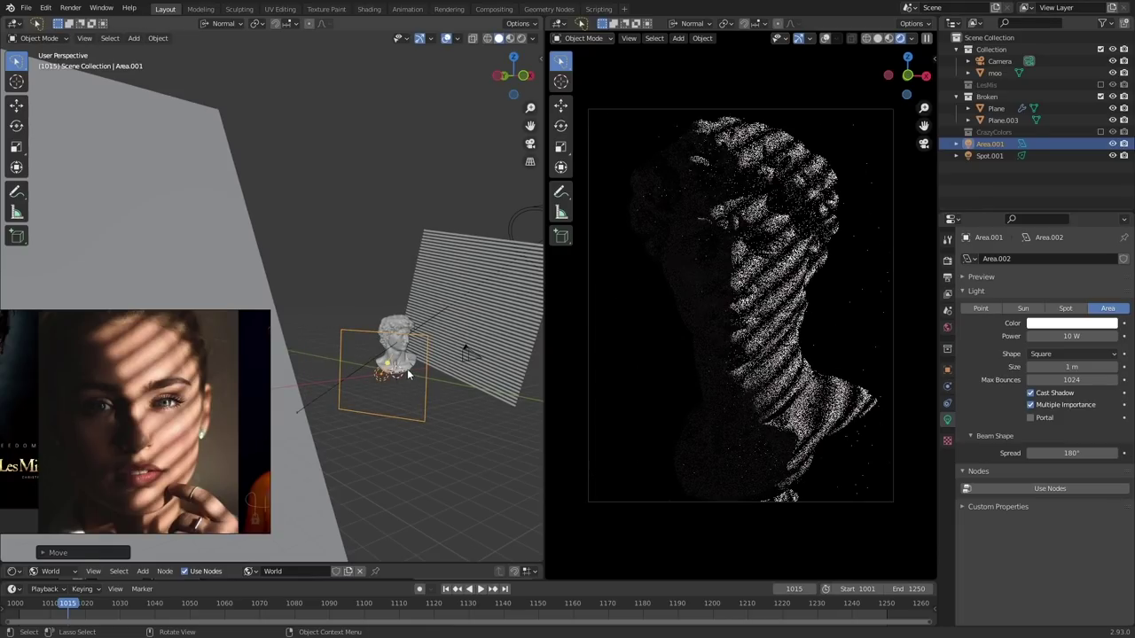
Try the area light's power at 333.33 W
click(1096, 335)
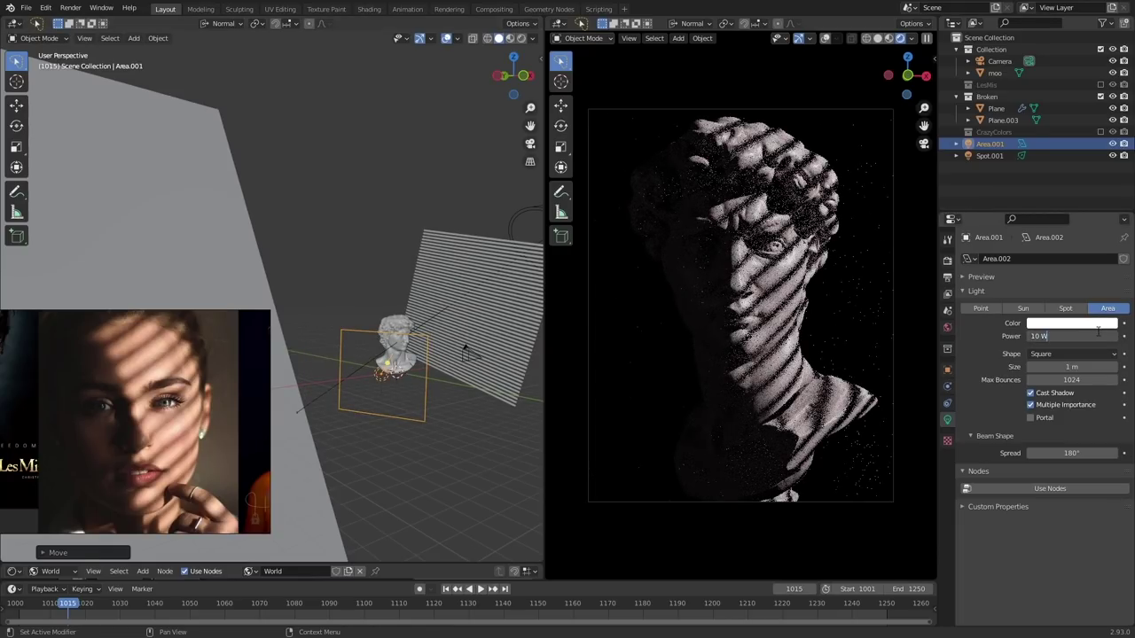
text(1000)
key(Return)
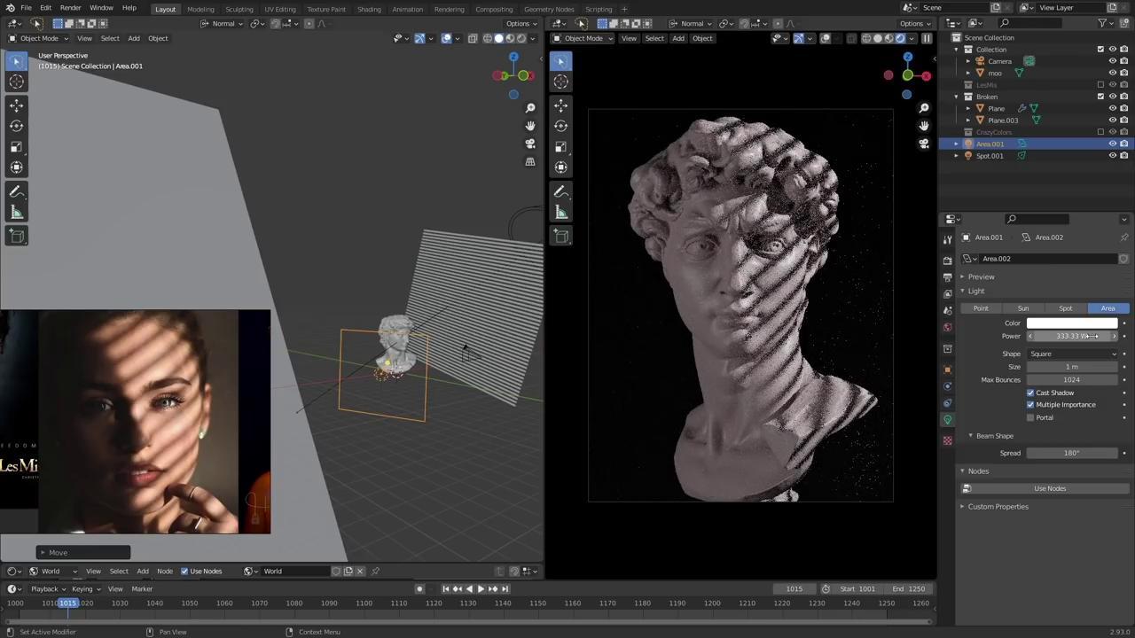
Lower the area light's power to about 17.6 W for a faint fill on the bust's shadow side
click(1094, 336)
click(1098, 336)
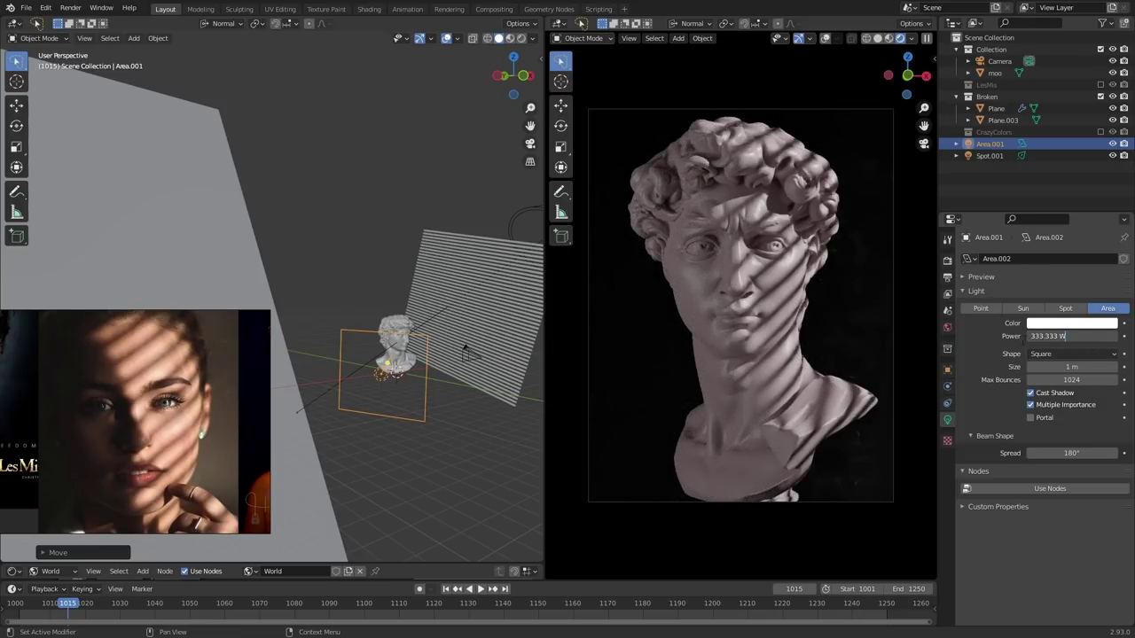
text(148.53)
key(Return)
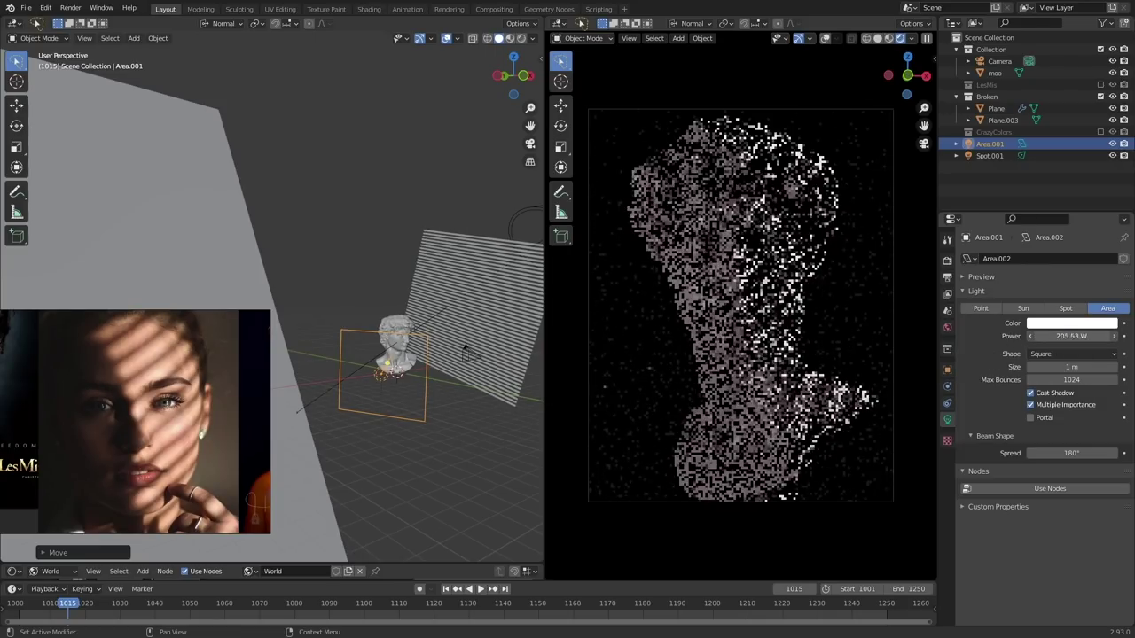
key(BackSpace)
drag(1071, 336, 1085, 336)
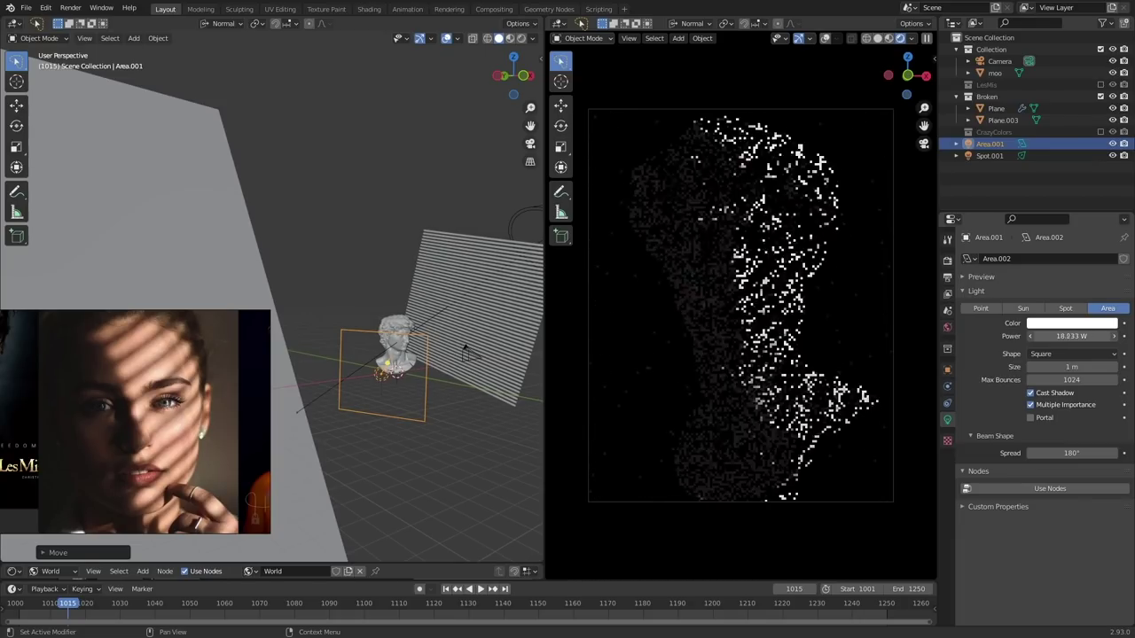
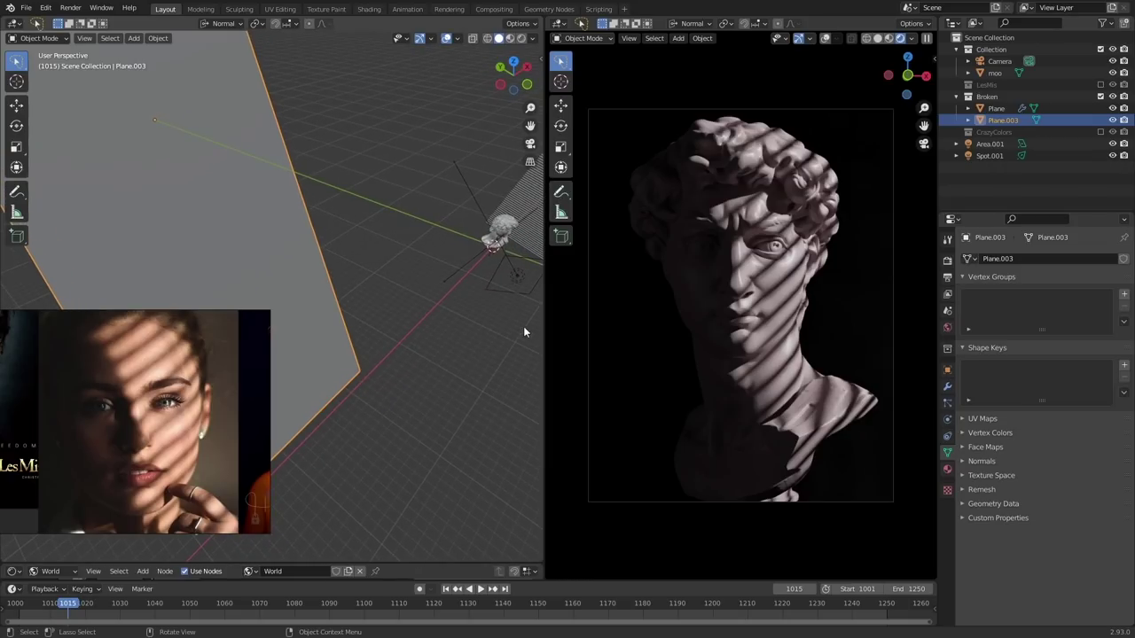
Duplicate the area light and place the copy farther out on the side of the bust opposite the blinds
click(499, 278)
scroll(471, 303, down, 3)
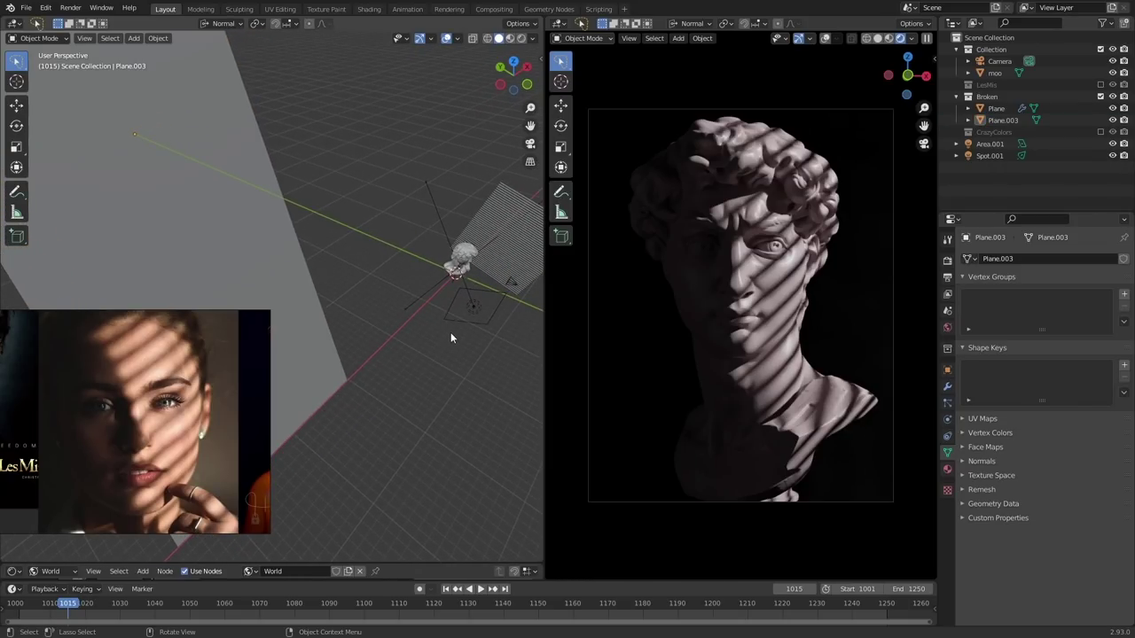
click(450, 321)
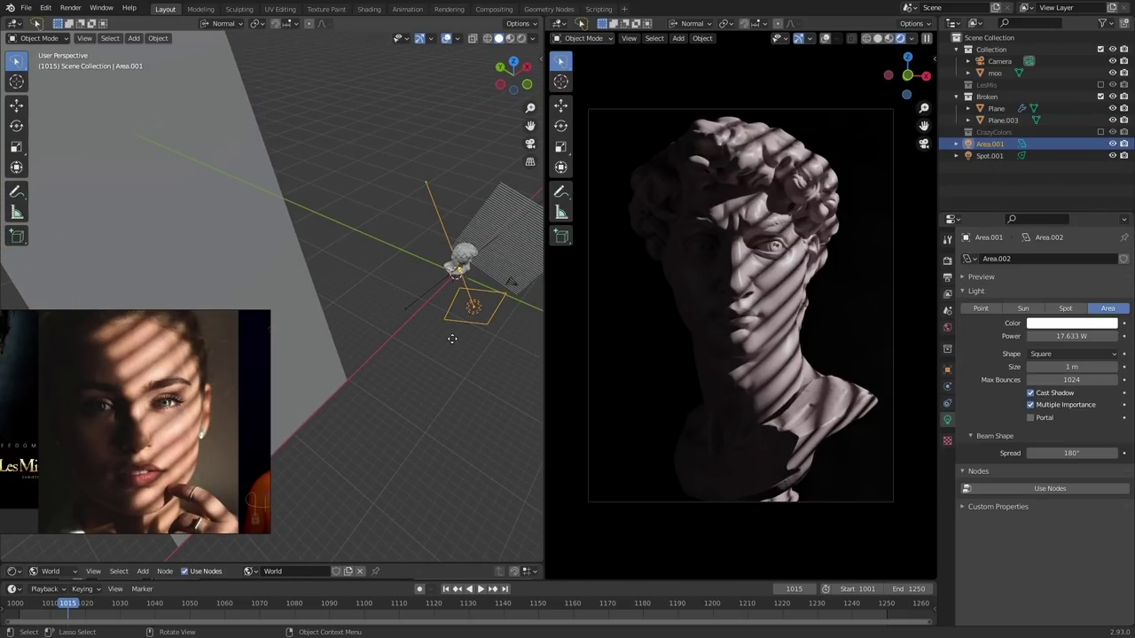
key(shift+d)
click(414, 317)
Rotate the duplicated area light by about 74° so that it faces the bust from the side
middle_drag(414, 318, 451, 322)
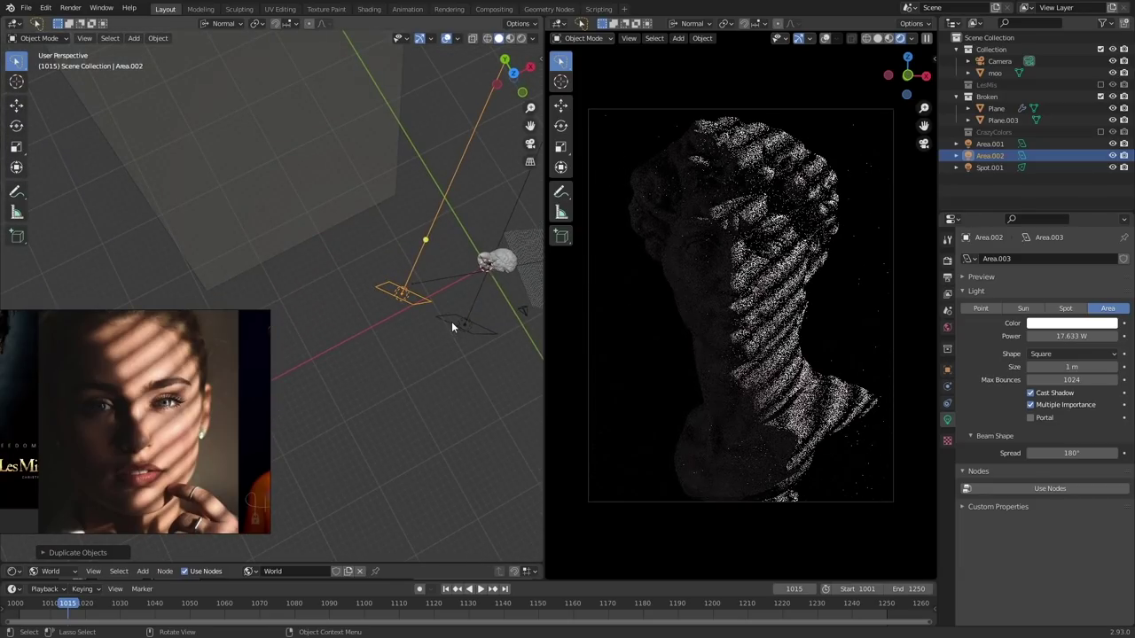
key(r)
click(440, 347)
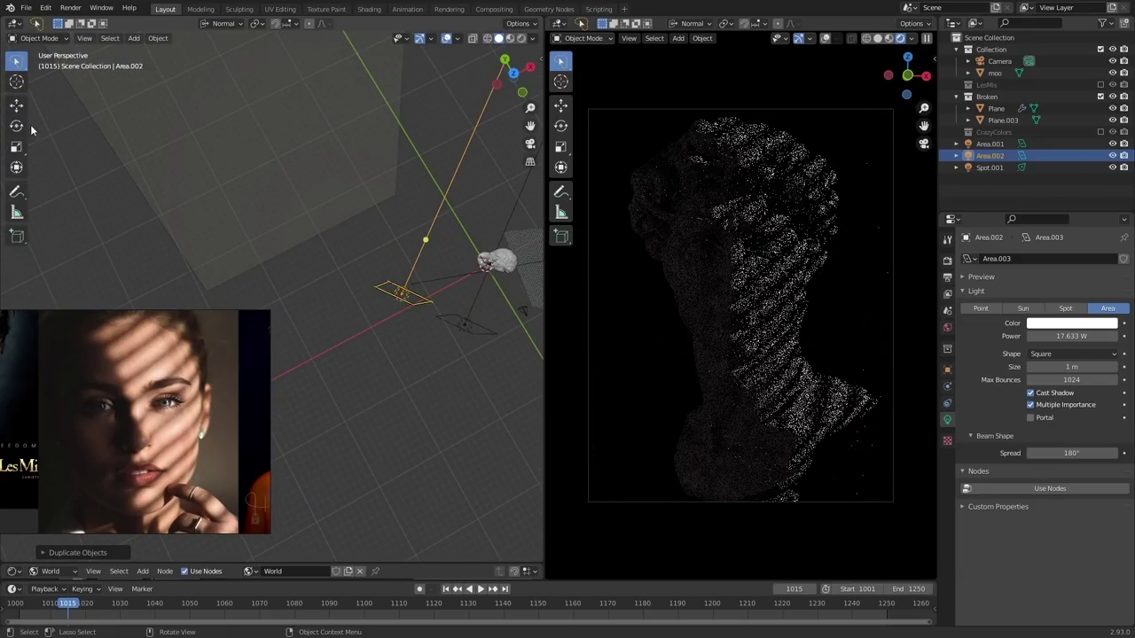
key(r)
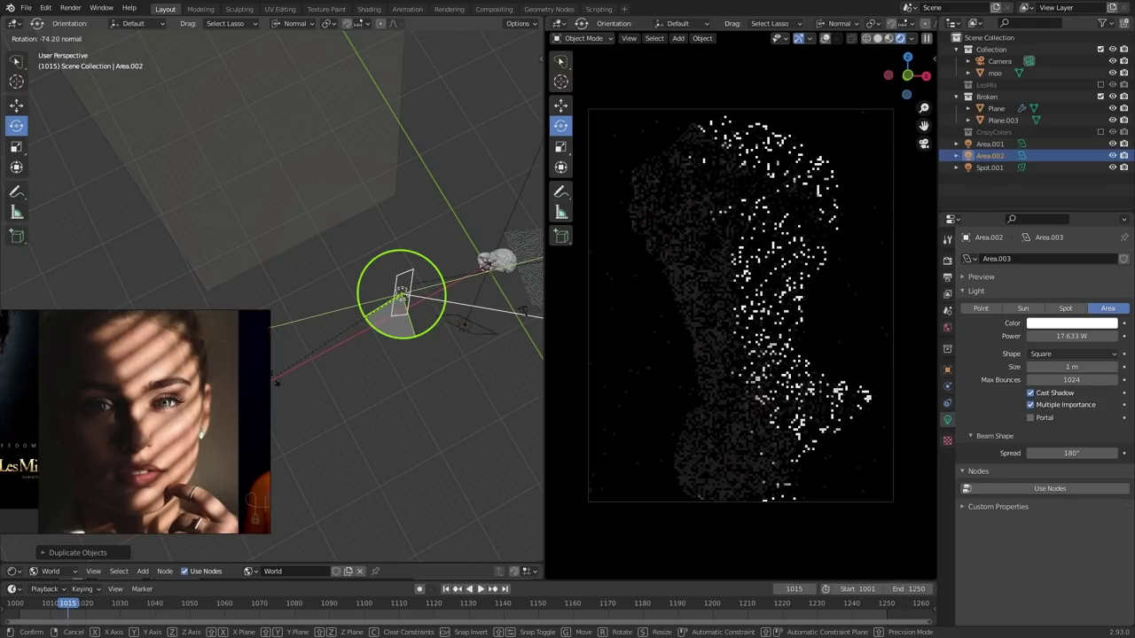
click(391, 343)
Move the duplicated area light back beside the bust and lower it to about the bust's height
key(g)
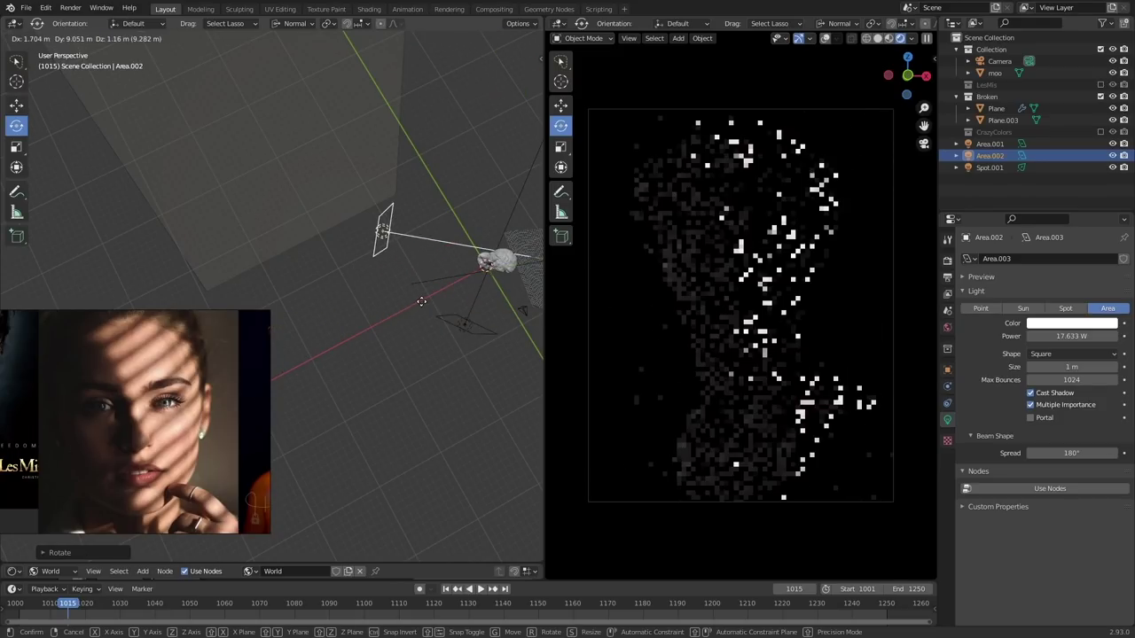
click(418, 314)
middle_drag(490, 356, 429, 258)
mouse_move(429, 258)
mouse_down()
mouse_move(416, 217)
mouse_move(424, 261)
mouse_up()
key(g)
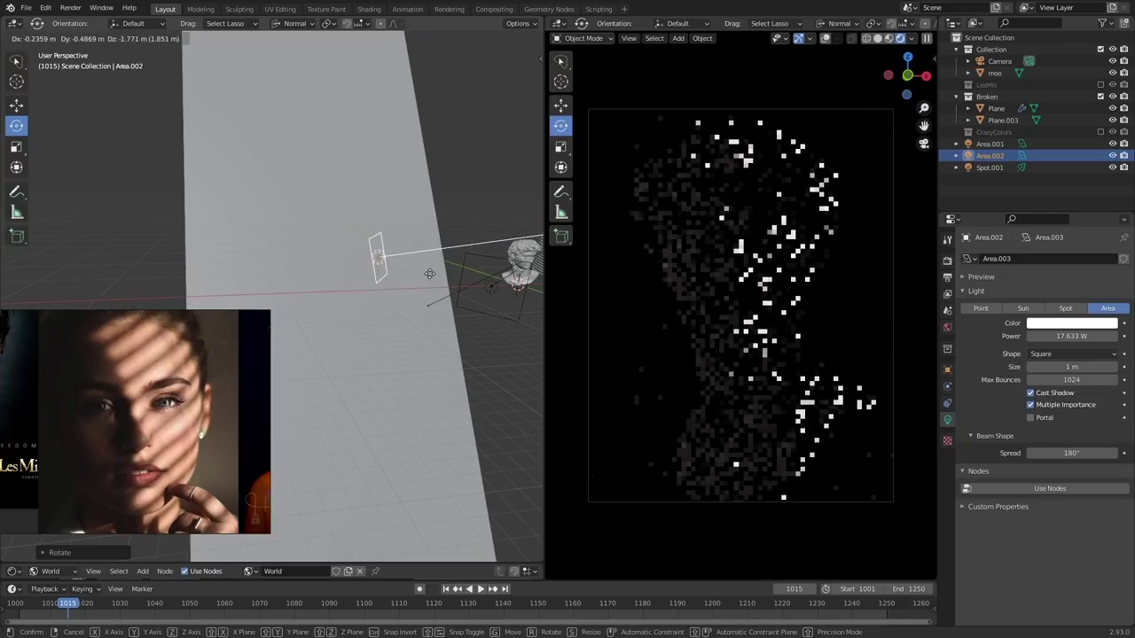
click(429, 289)
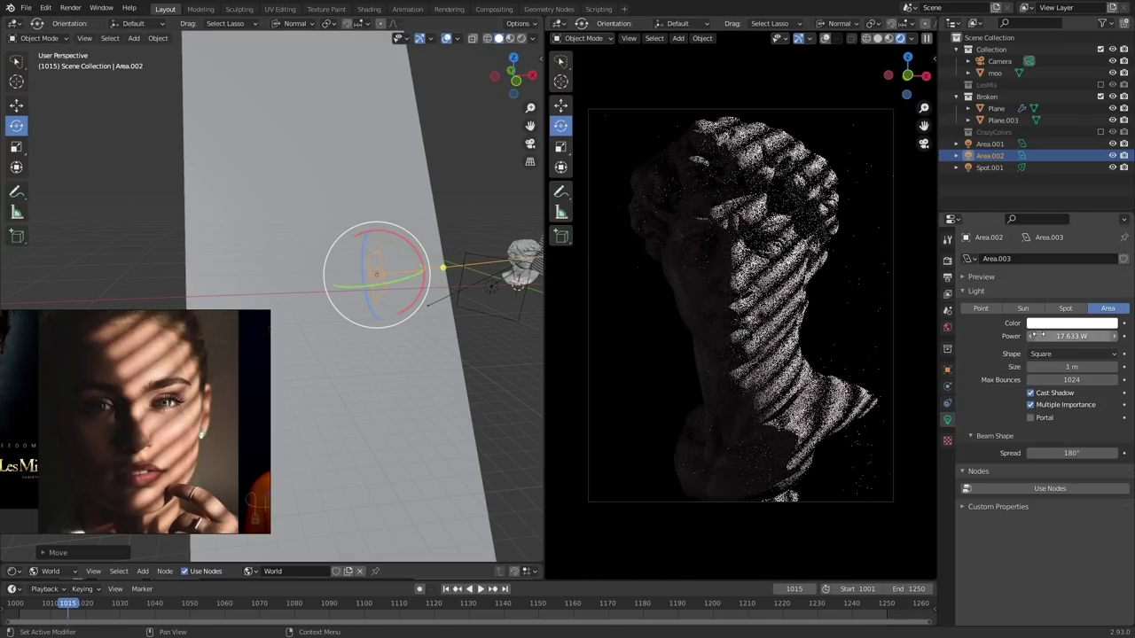
Try the duplicated area light at 100 times its power, 1763.3 W
click(1071, 336)
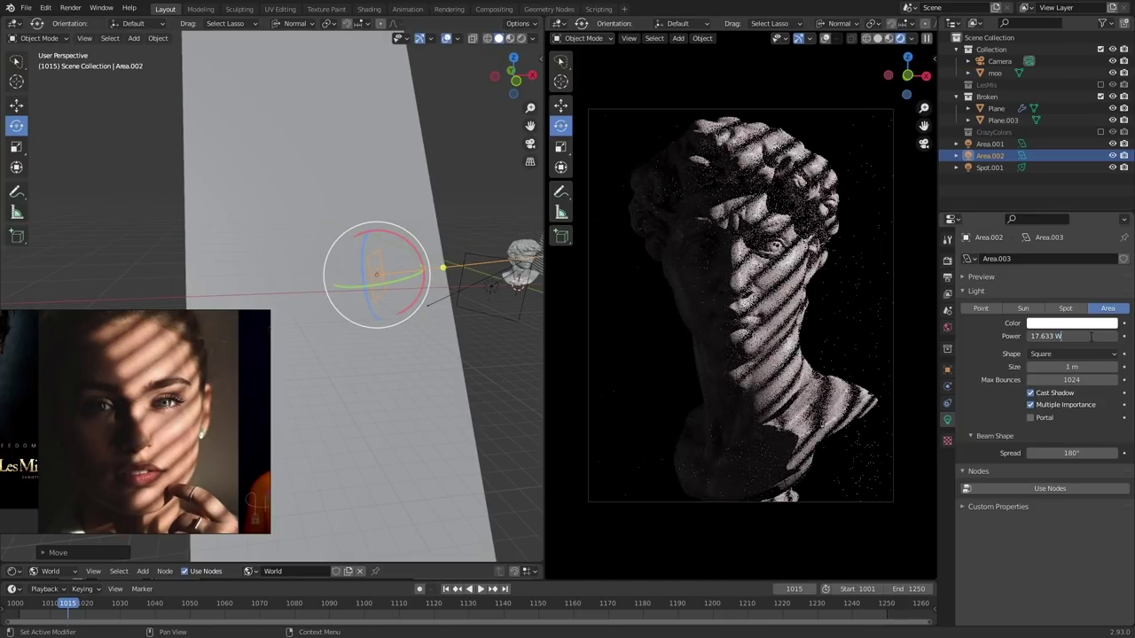
text(*1)
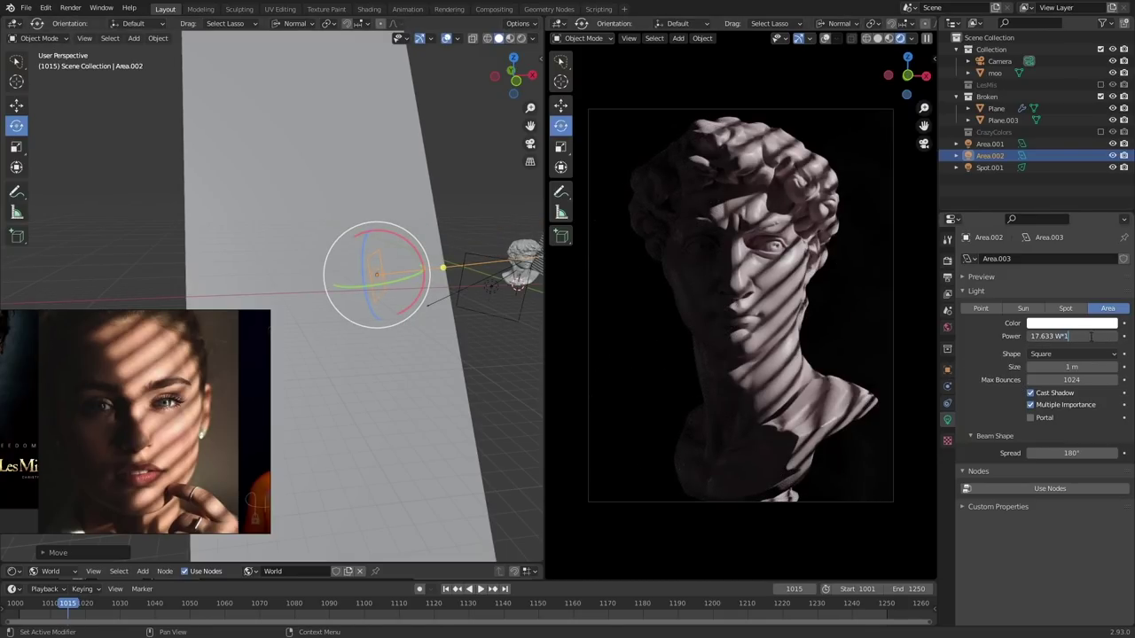
text(00)
key(Return)
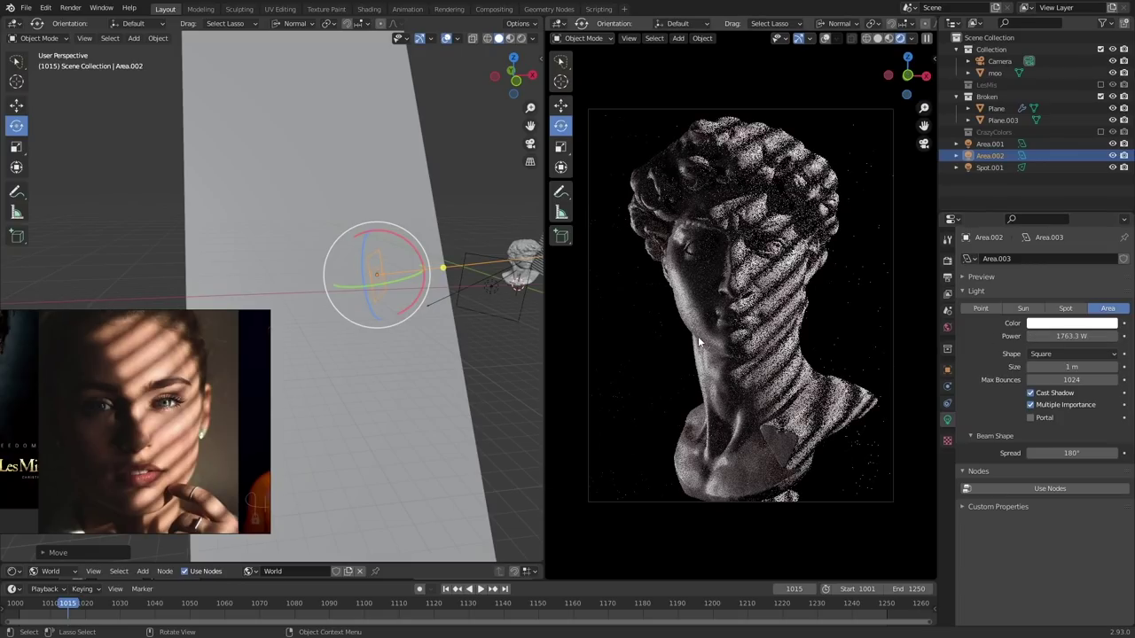
Reduce the duplicated area light's power in stages to about 97.96 W for a soft side fill
click(1097, 336)
text(/3)
key(Return)
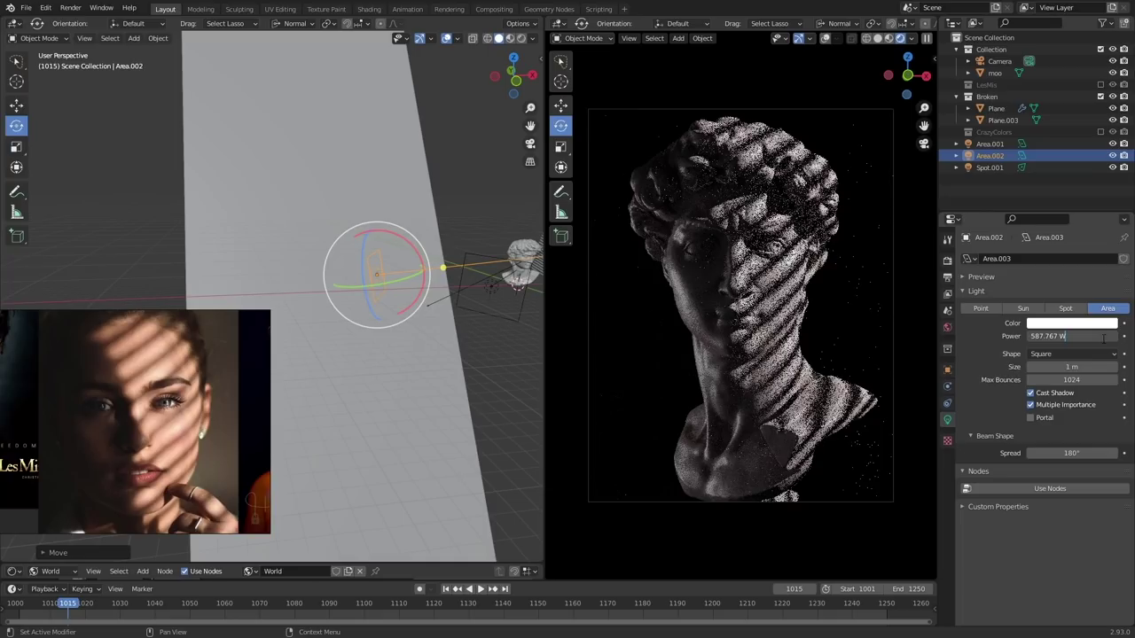
key(Return)
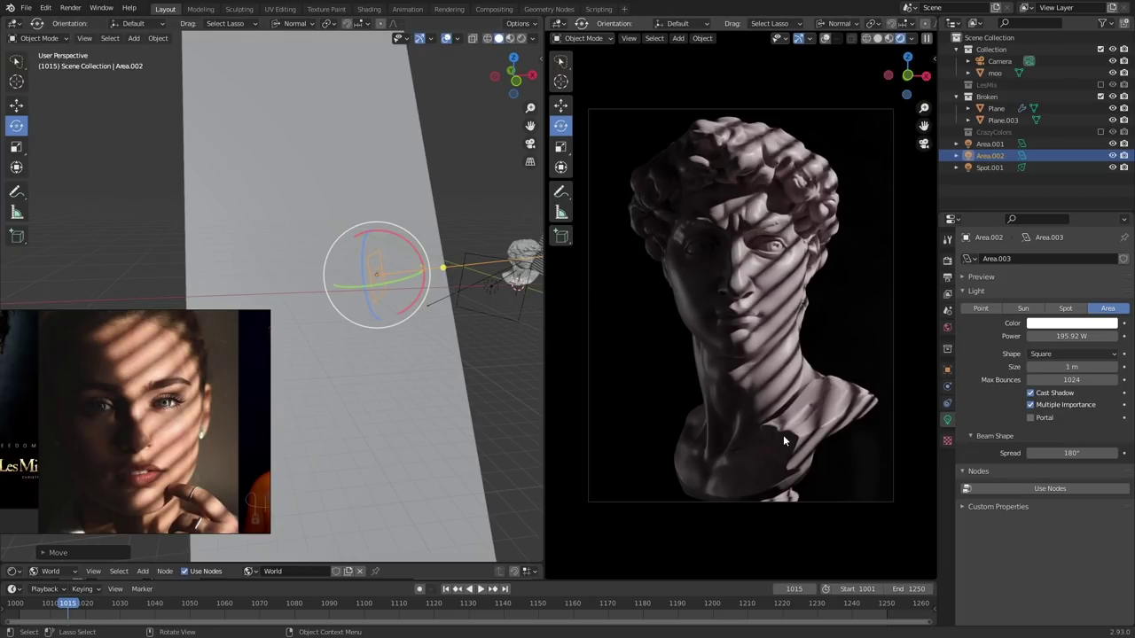
double_click(1073, 337)
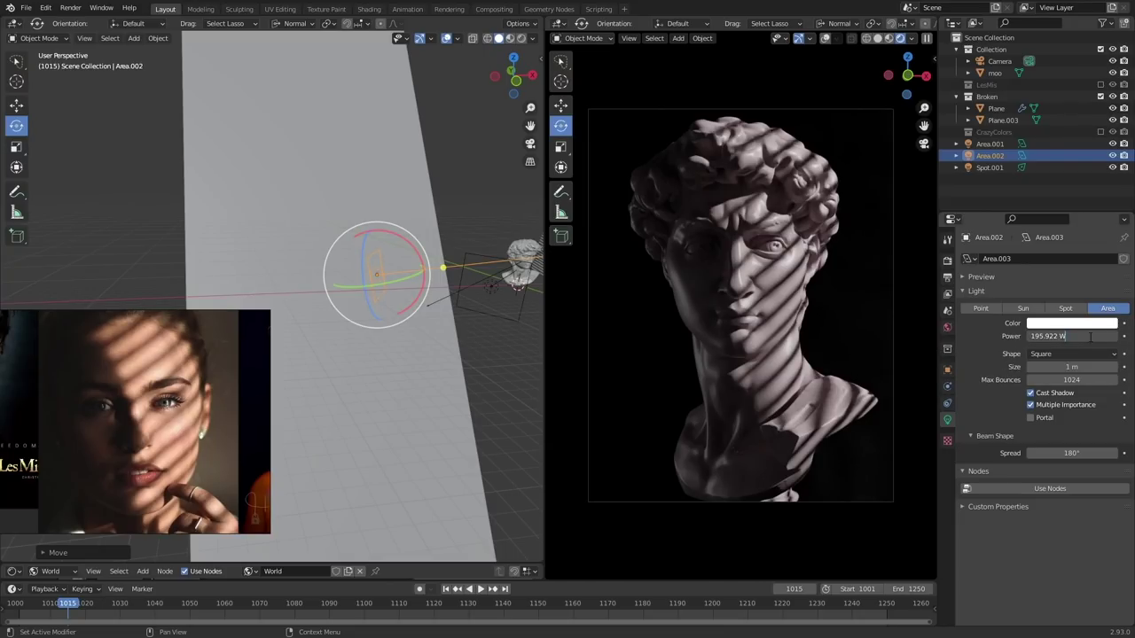
text(/2)
key(Return)
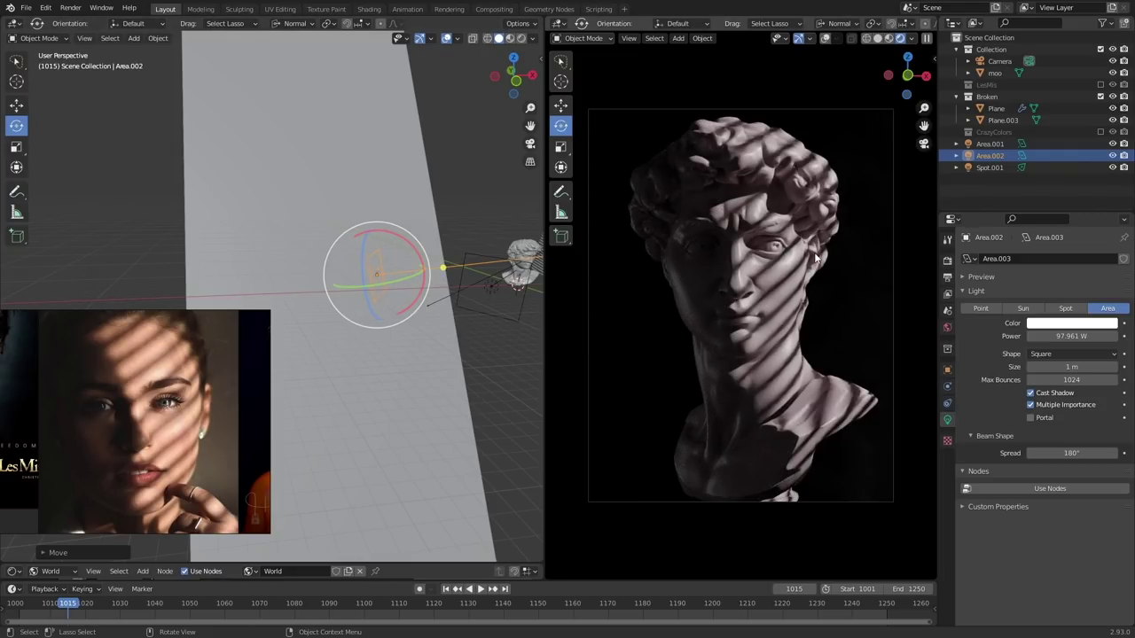
Tint the spot light behind the blinds a warm orange and raise its power to 150000 W
middle_drag(427, 325, 462, 333)
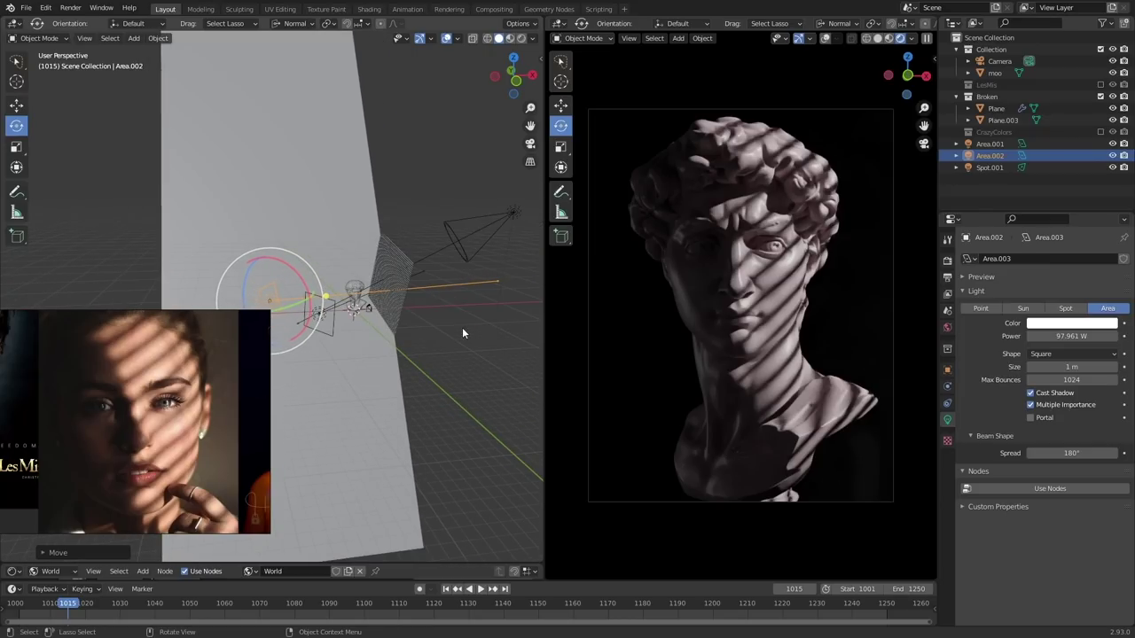
click(471, 236)
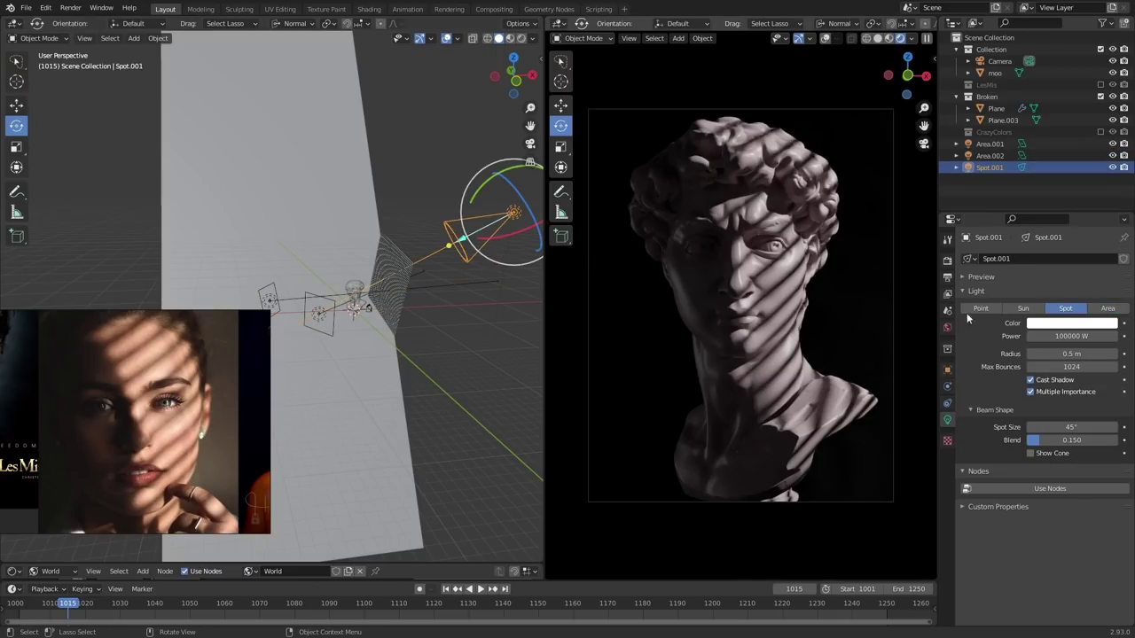
click(1071, 323)
drag(1064, 224, 1035, 238)
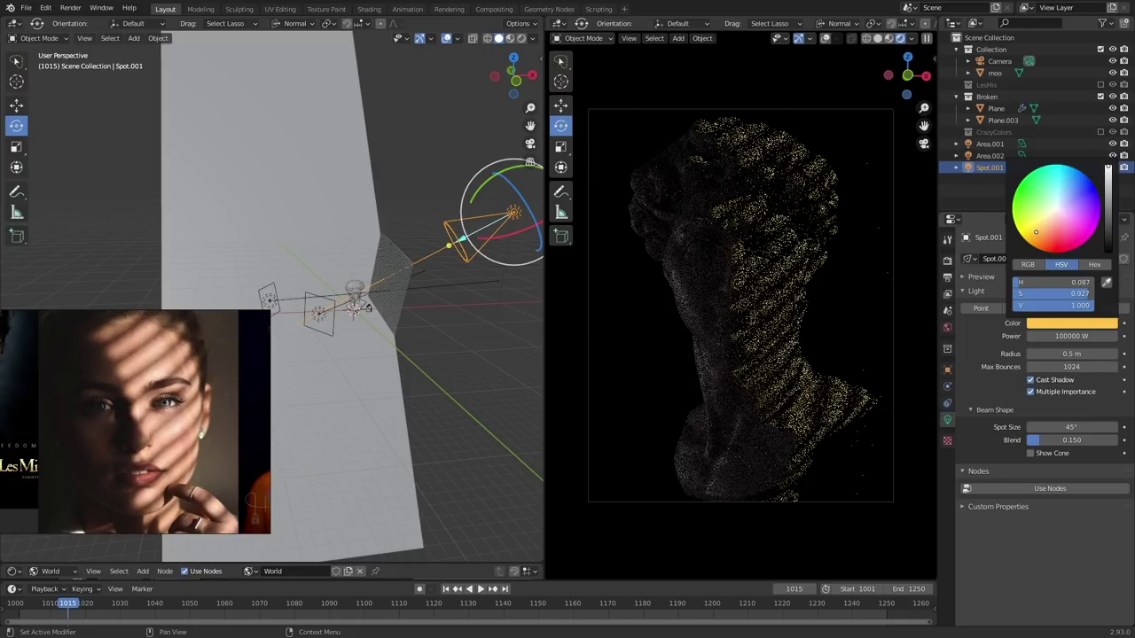
drag(1035, 238, 1041, 232)
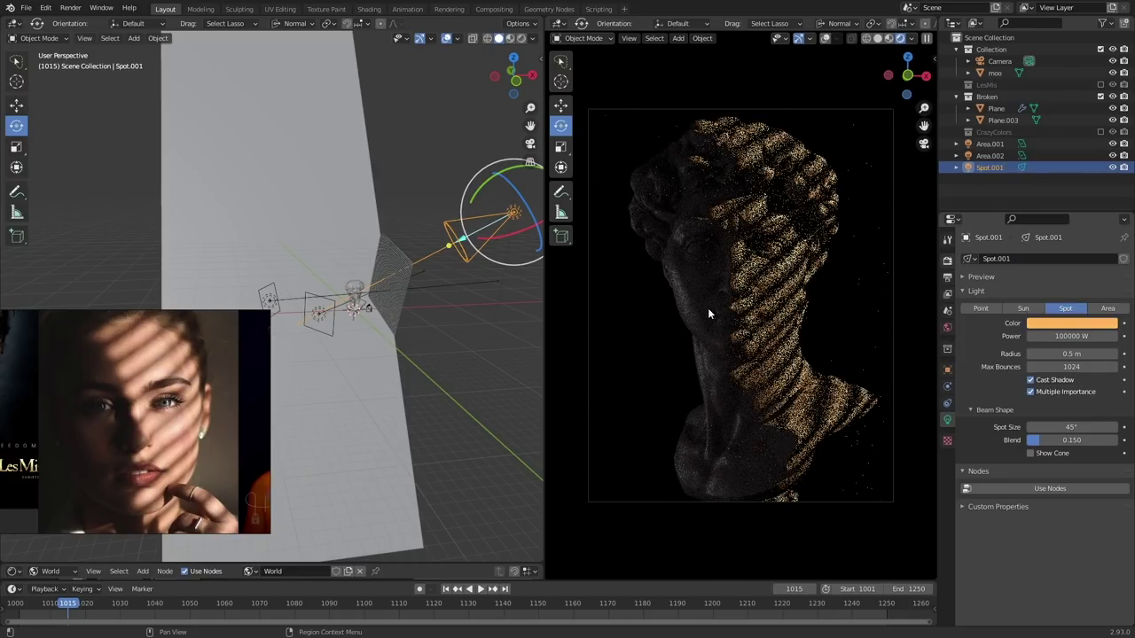
click(1034, 327)
click(1077, 336)
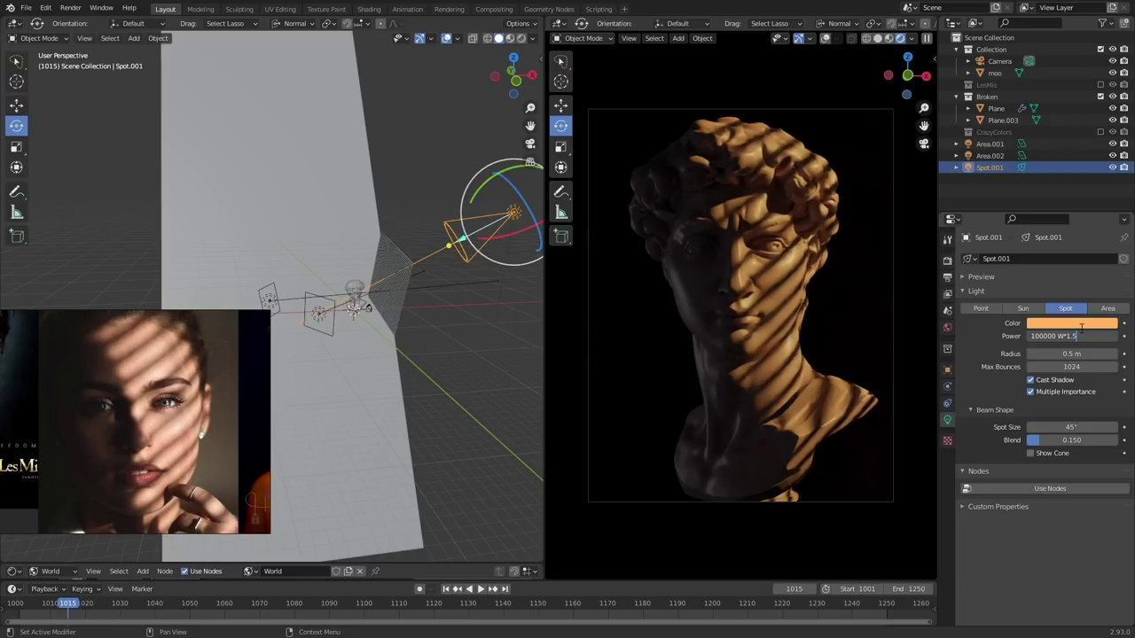
key(Return)
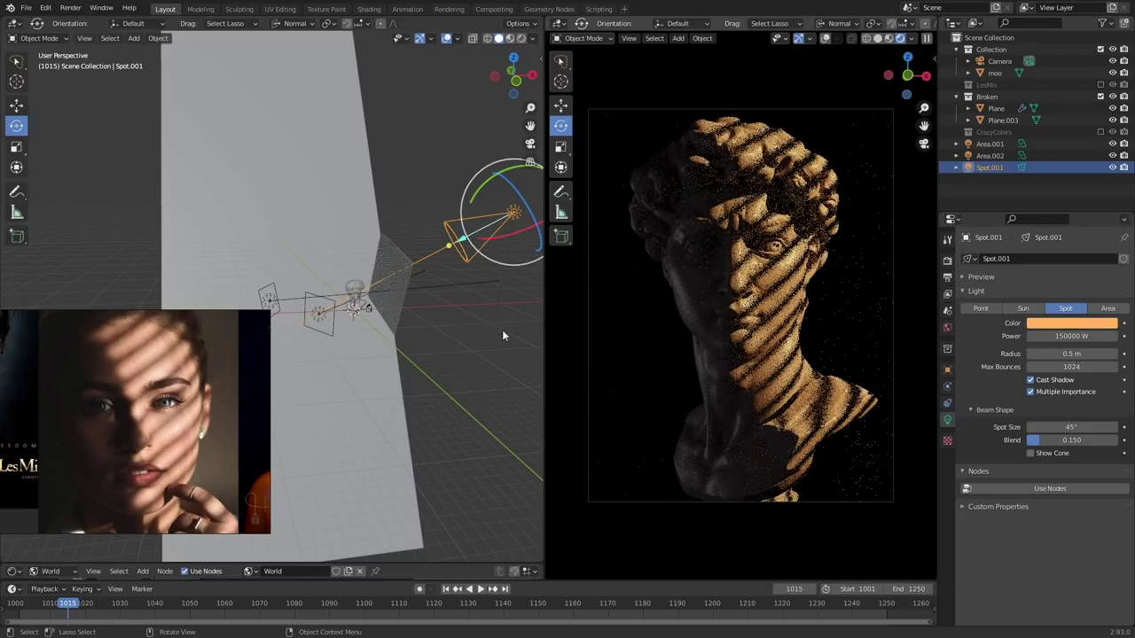
Tint the outer area light light blue, with hue about 0.575 and saturation about 0.811
click(270, 301)
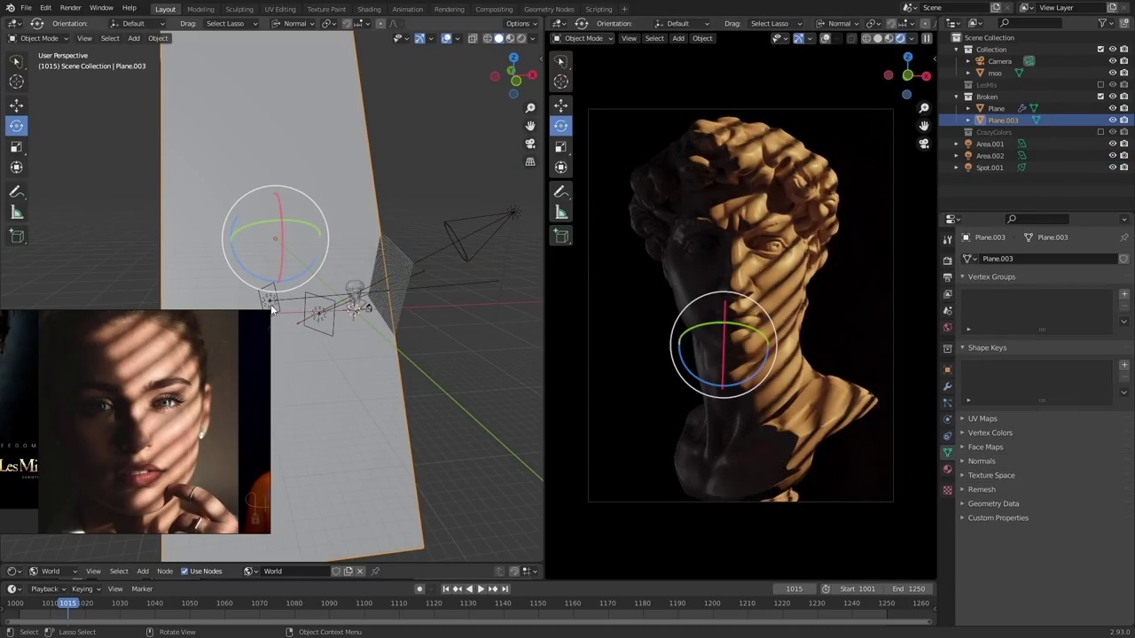
click(271, 303)
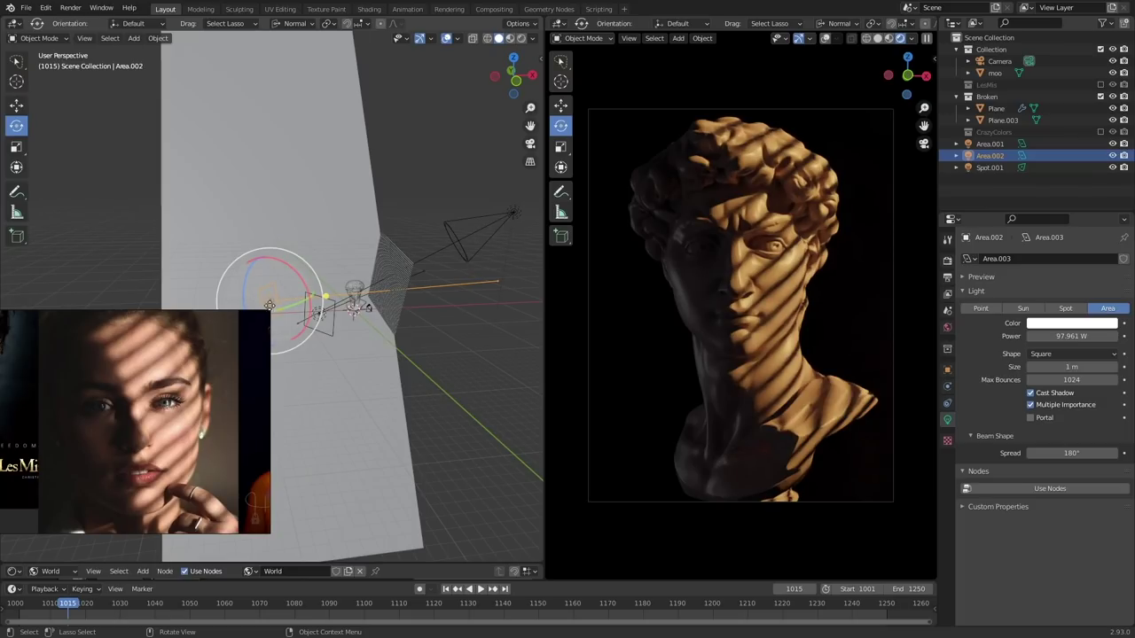
click(1062, 325)
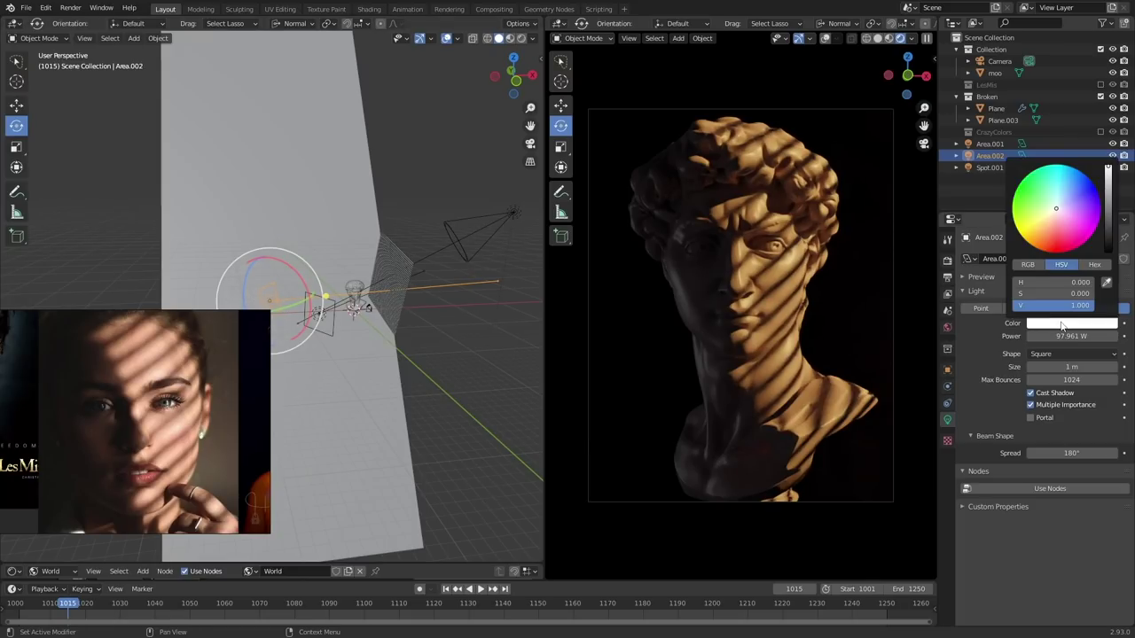
click(1065, 204)
click(1060, 201)
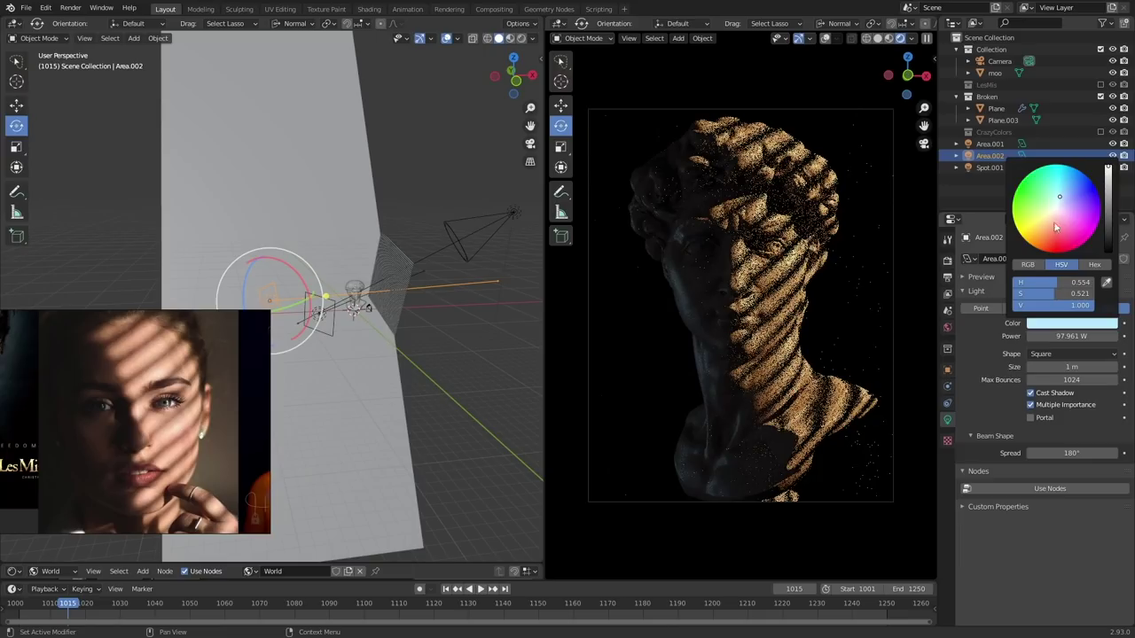
click(1064, 189)
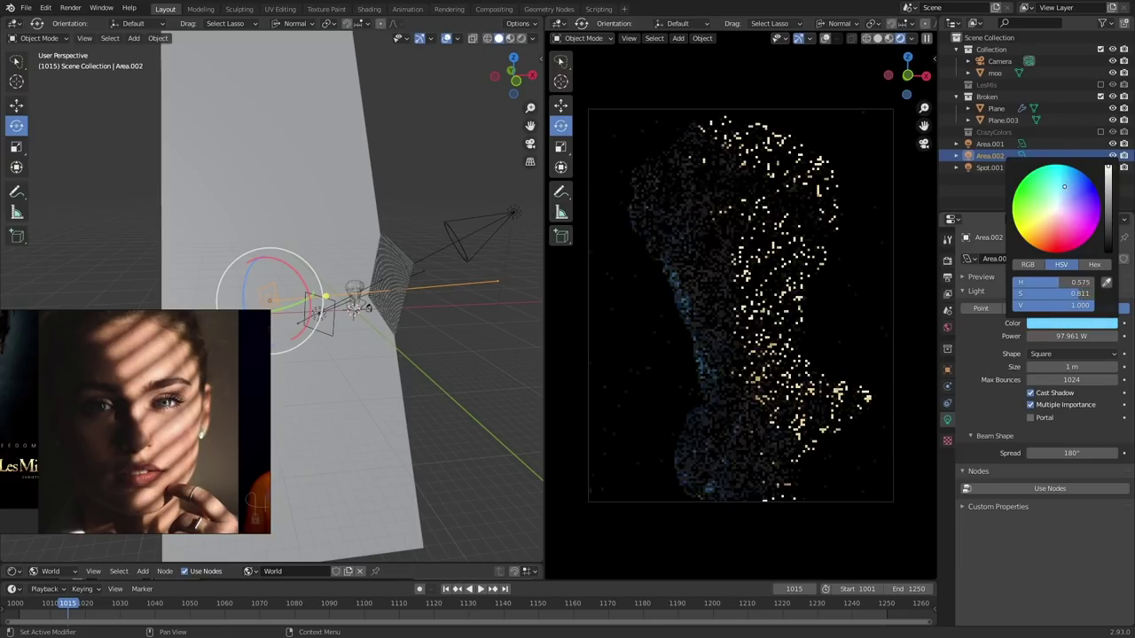
Try an orange tint on the area light nearer the bust, and settle on a pale cyan
click(331, 329)
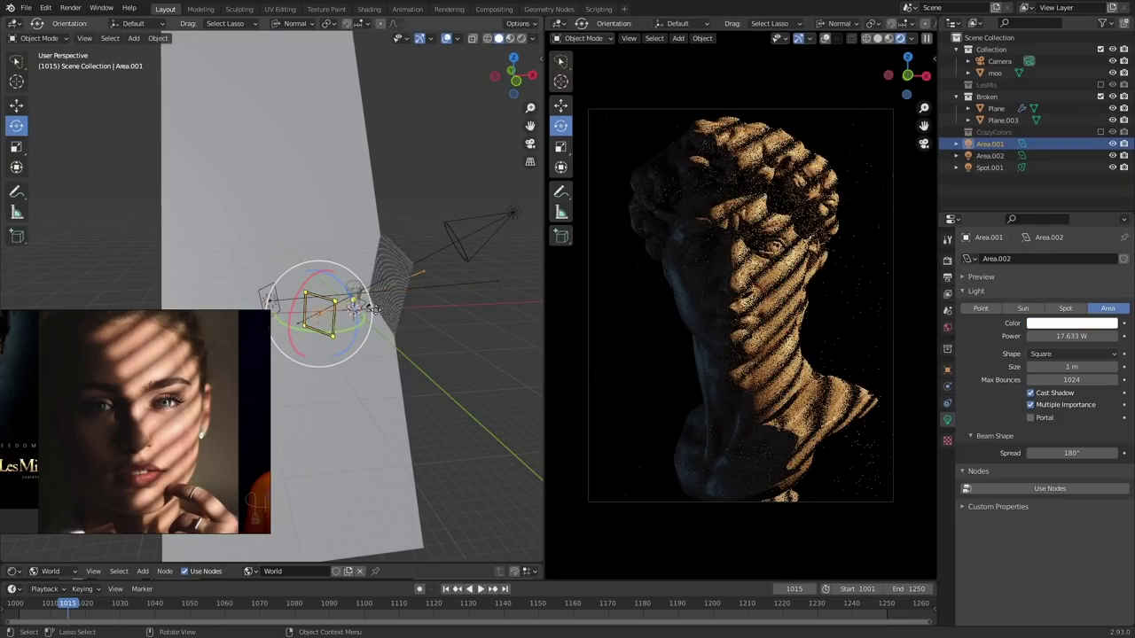
click(1050, 324)
click(1060, 202)
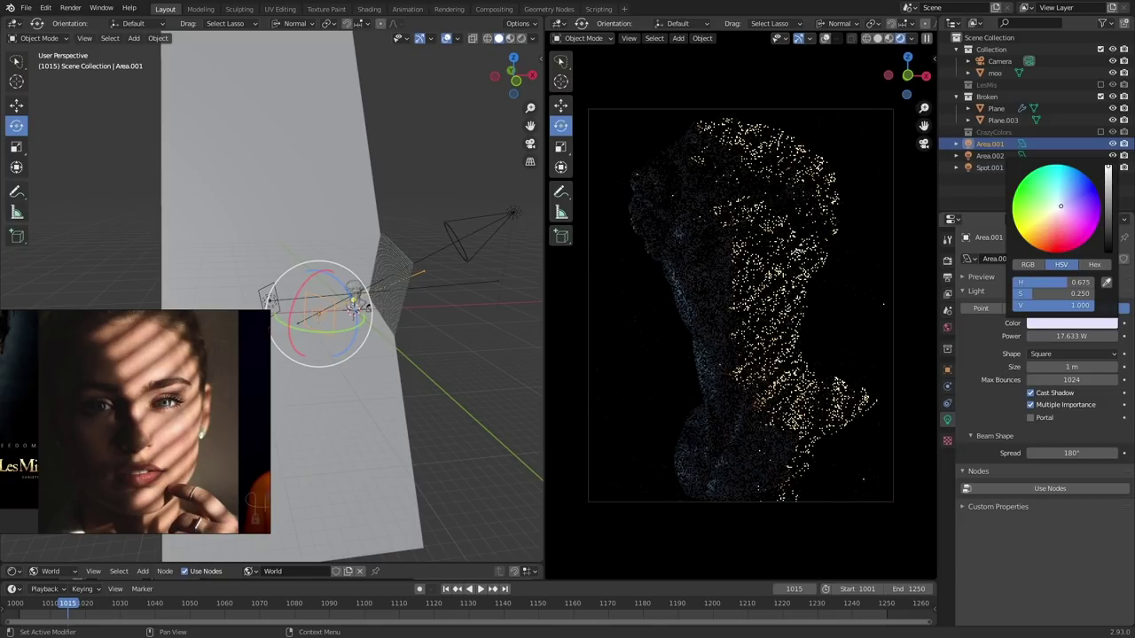
drag(1060, 203, 1030, 244)
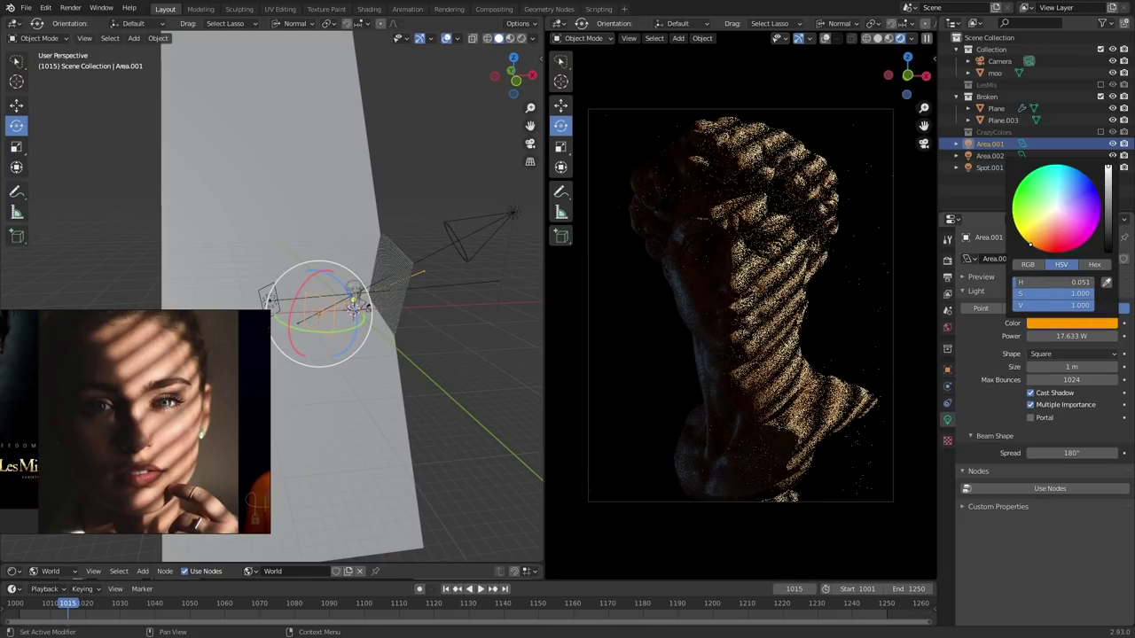
drag(1030, 244, 1057, 201)
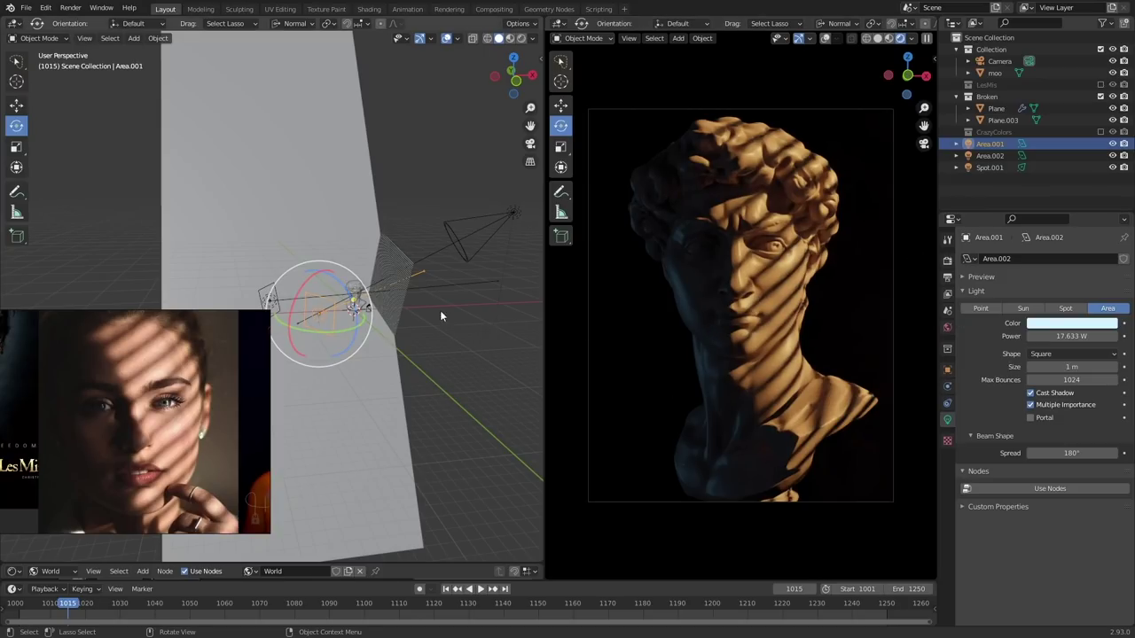
click(460, 238)
click(502, 375)
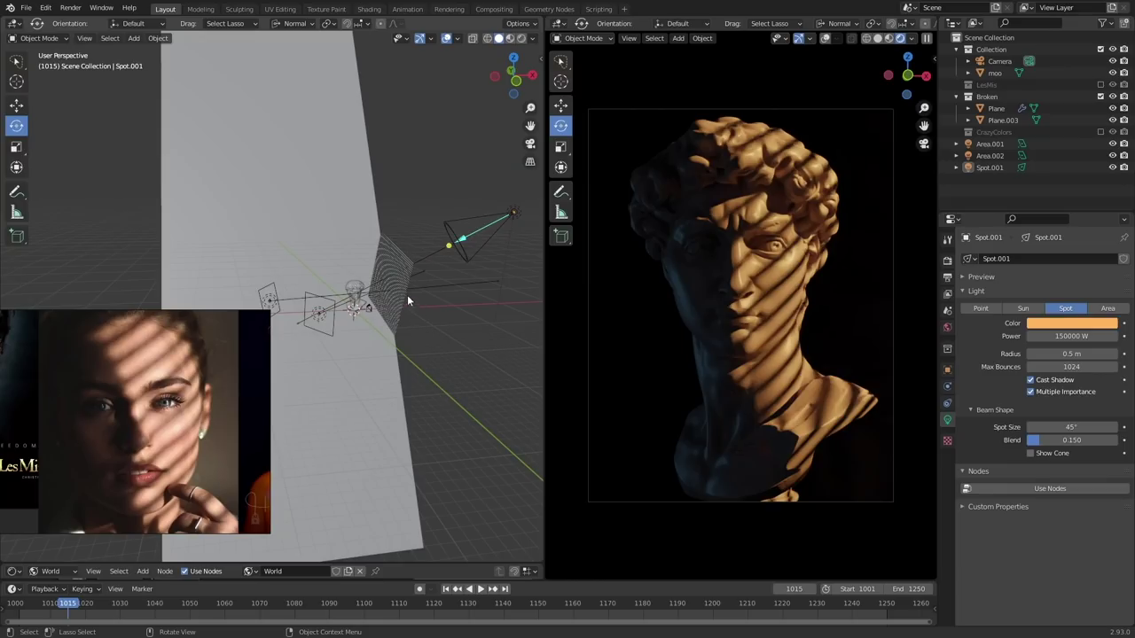
click(404, 298)
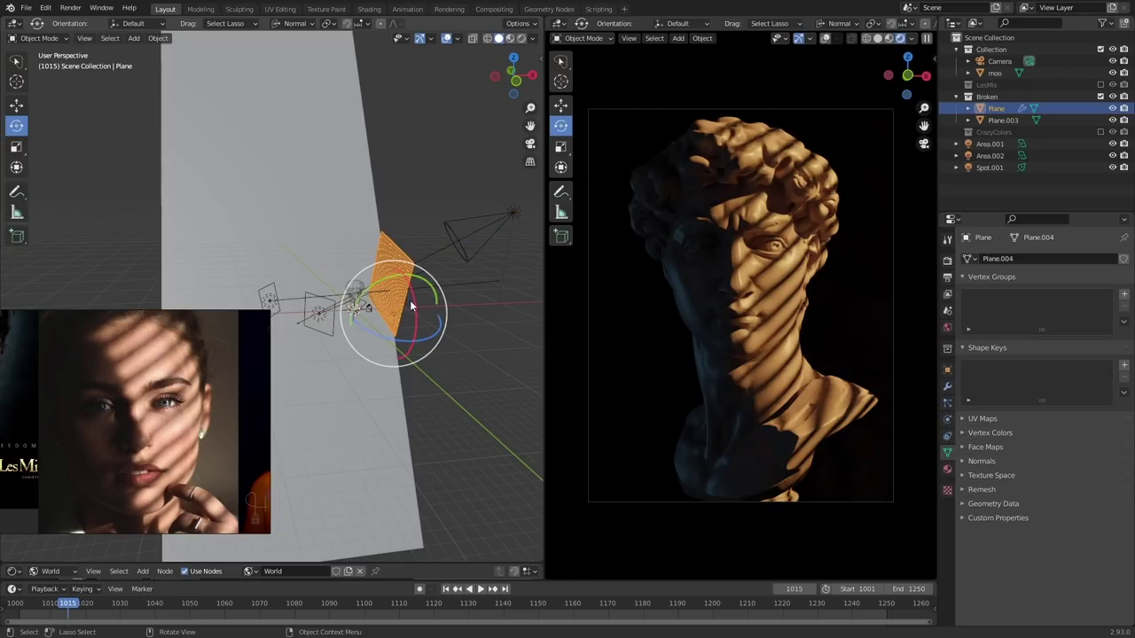
click(460, 382)
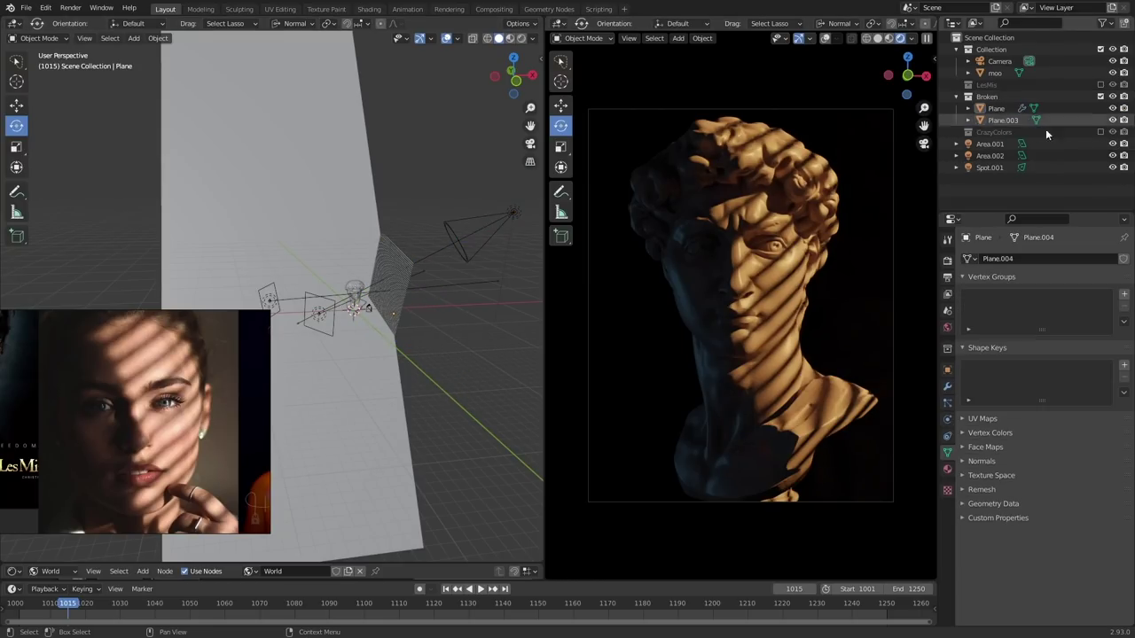
Move the two area lights and the spot light into the Broken collection, and enable the CrazyColors collection in place of Broken
click(985, 146)
shift+click(990, 168)
drag(989, 147, 994, 96)
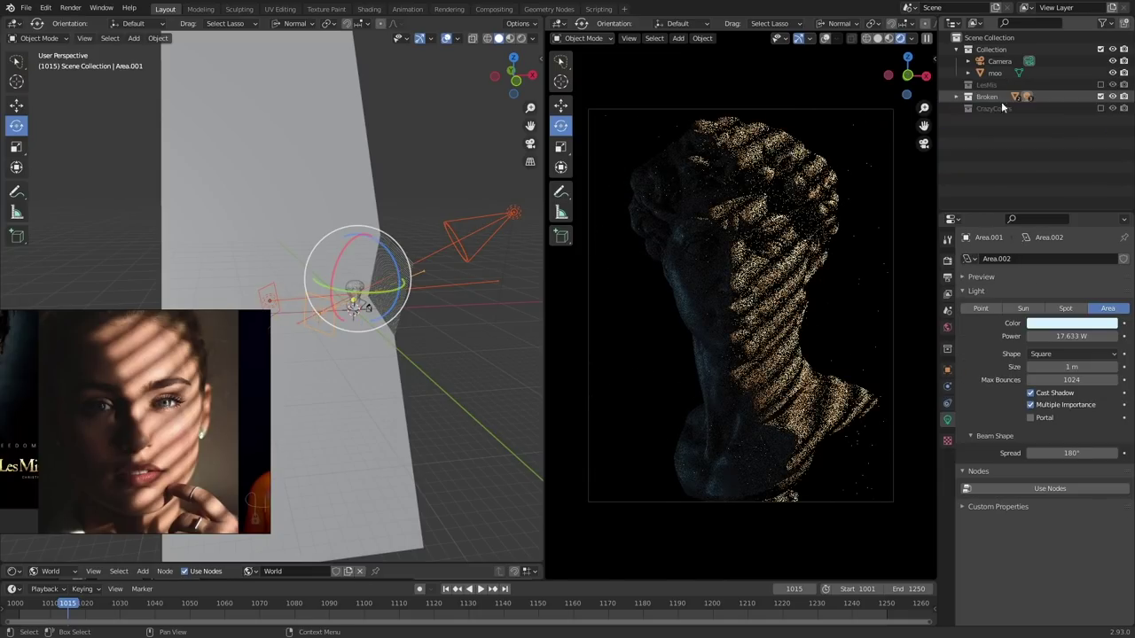
click(1100, 96)
click(1101, 109)
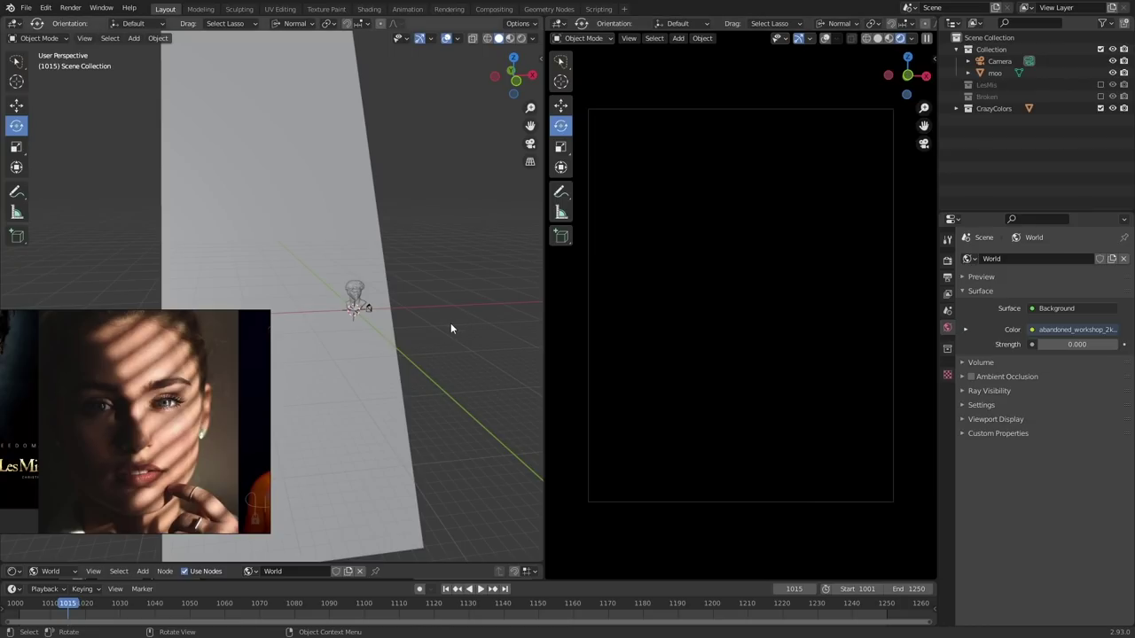
Add a new area light to the scene for the CrazyColors setup
key(shift+a)
mouse_move(430, 324)
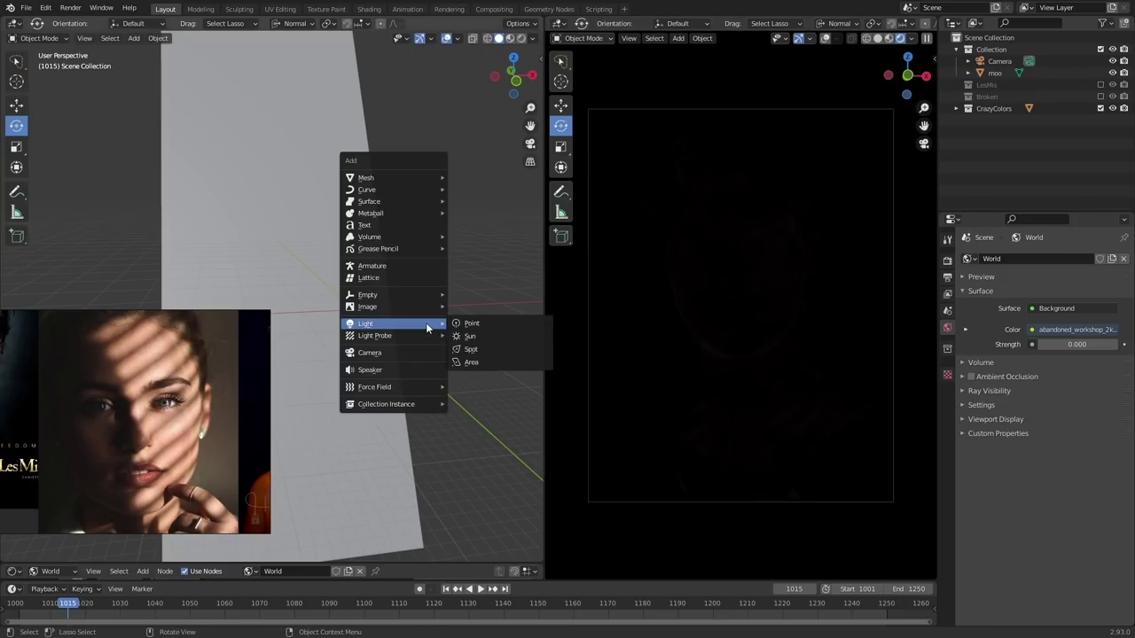
click(480, 362)
middle_drag(438, 341, 377, 317)
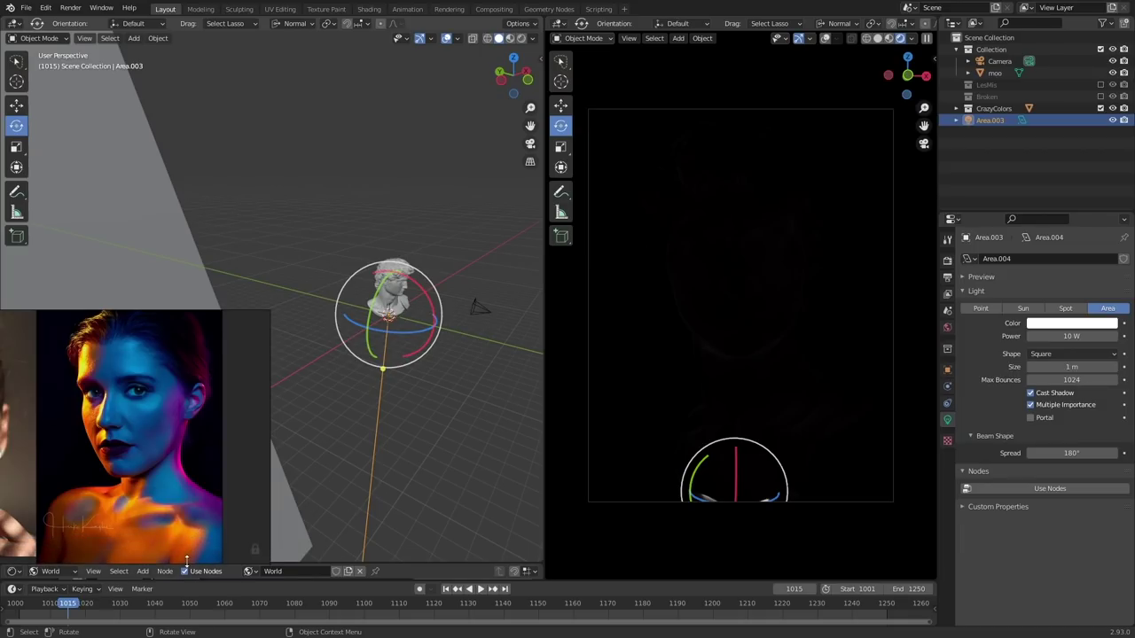
Shrink the reference portrait window and reframe the orange-and-blue photo inside it
click(229, 516)
drag(271, 514, 214, 515)
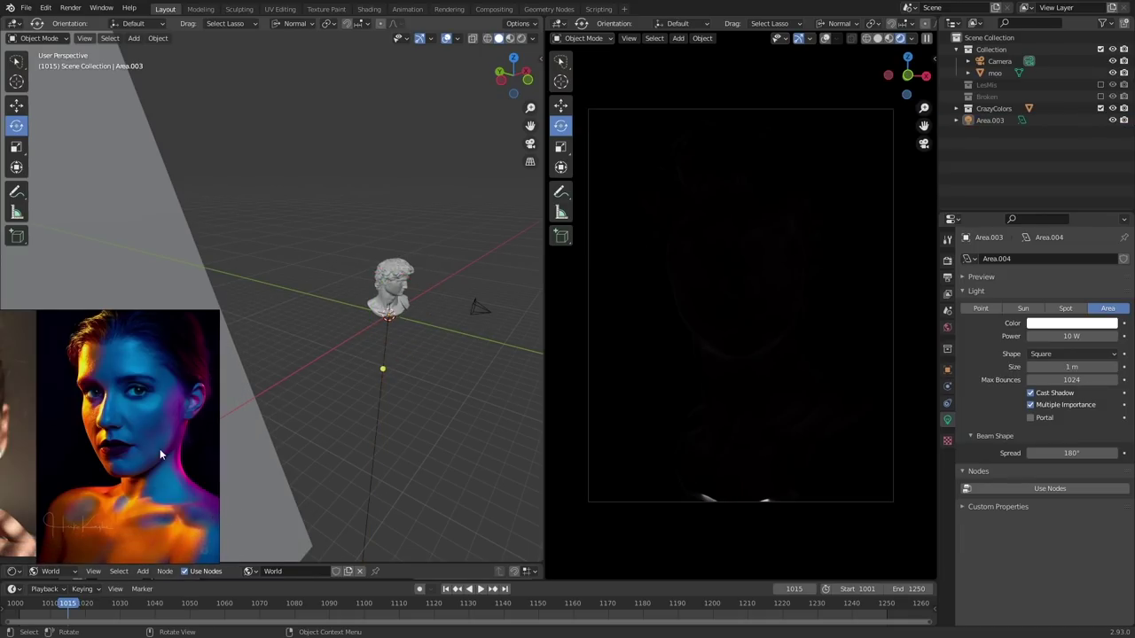
scroll(177, 459, up, 3)
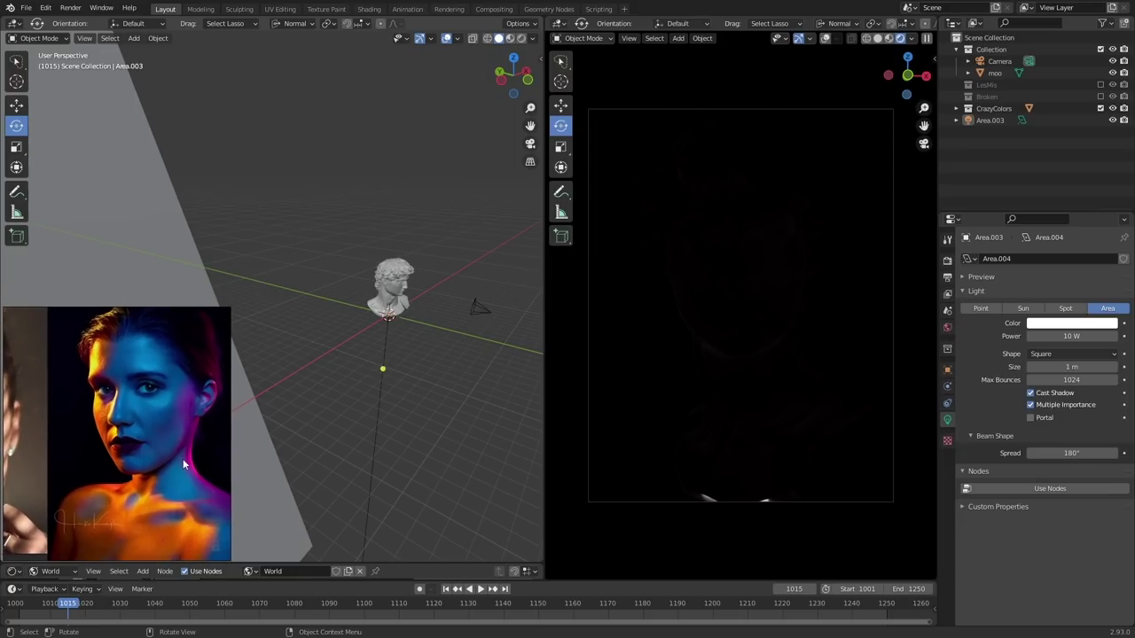
Move the new area light along the Y axis in front of the bust and scale it up
click(388, 334)
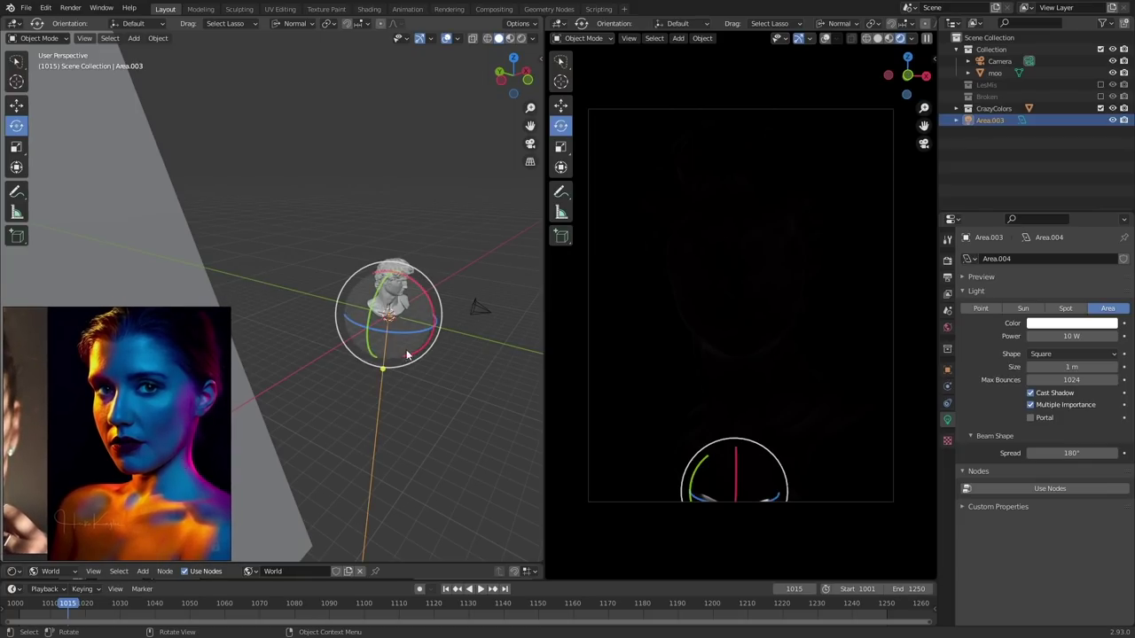
middle_drag(429, 349, 456, 355)
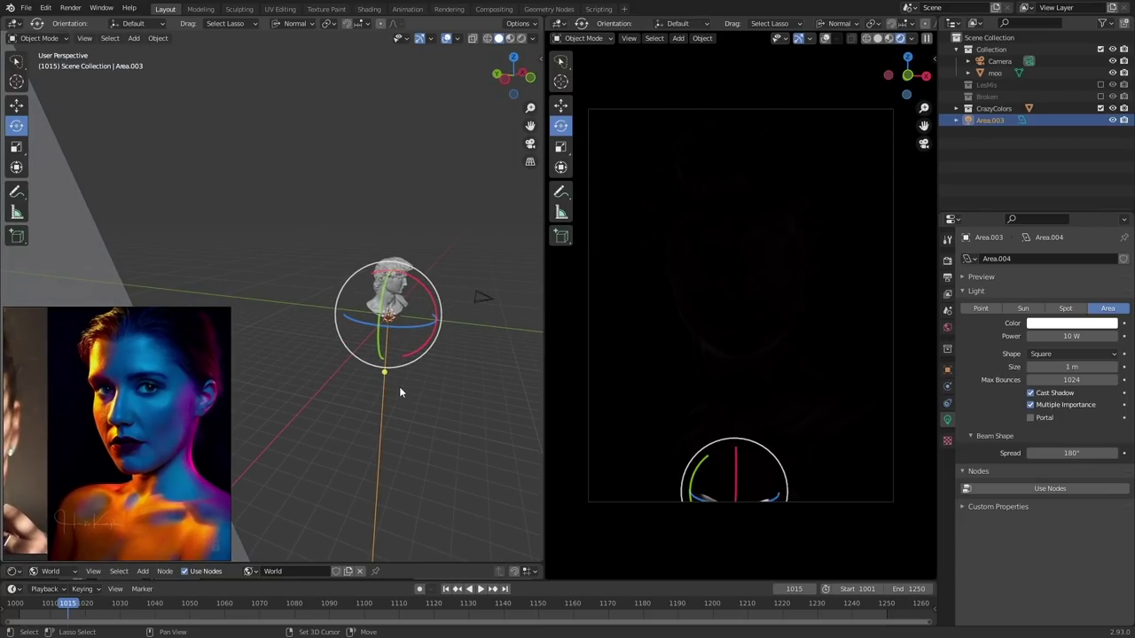
key(g)
key(y)
click(464, 380)
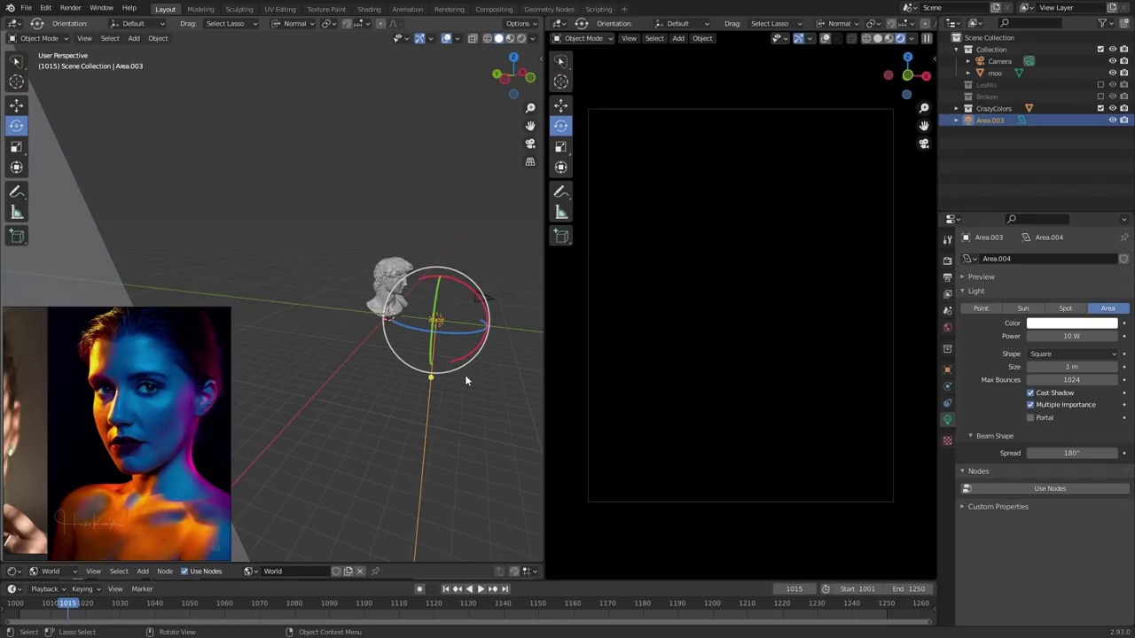
key(s)
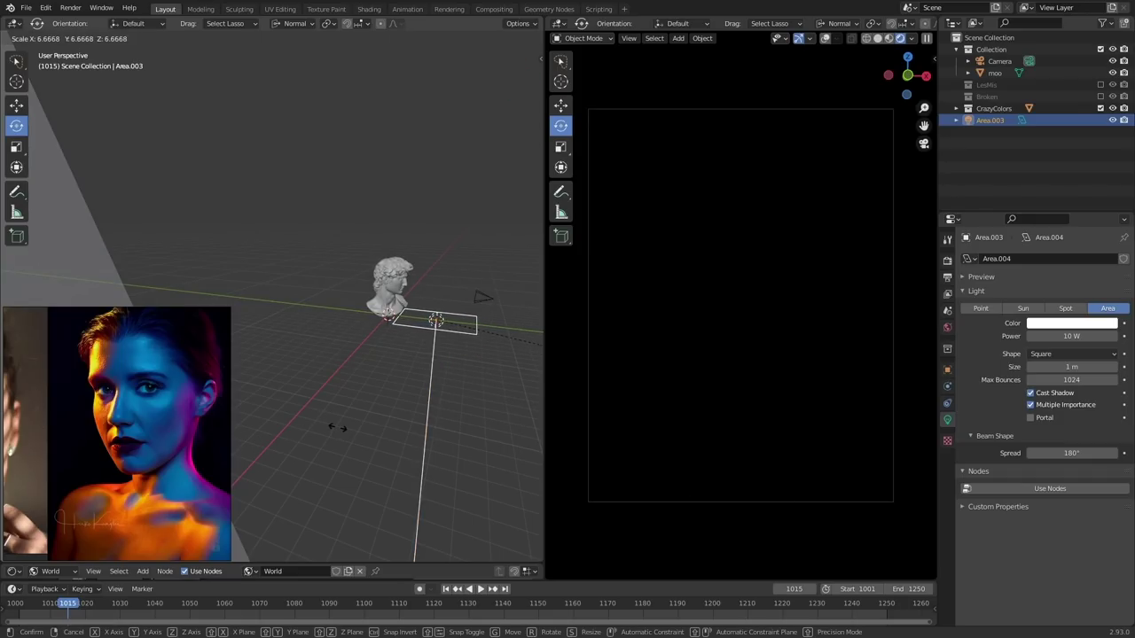
click(317, 421)
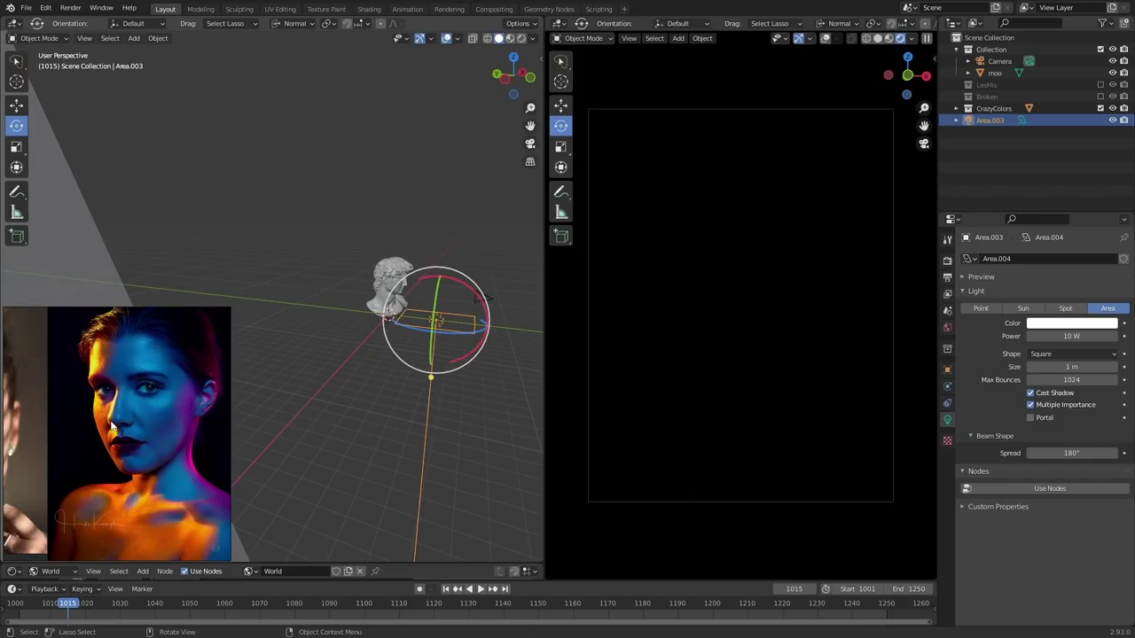
Raise the area light above and in front of the bust and tilt it down toward the face
middle_drag(475, 410, 348, 440)
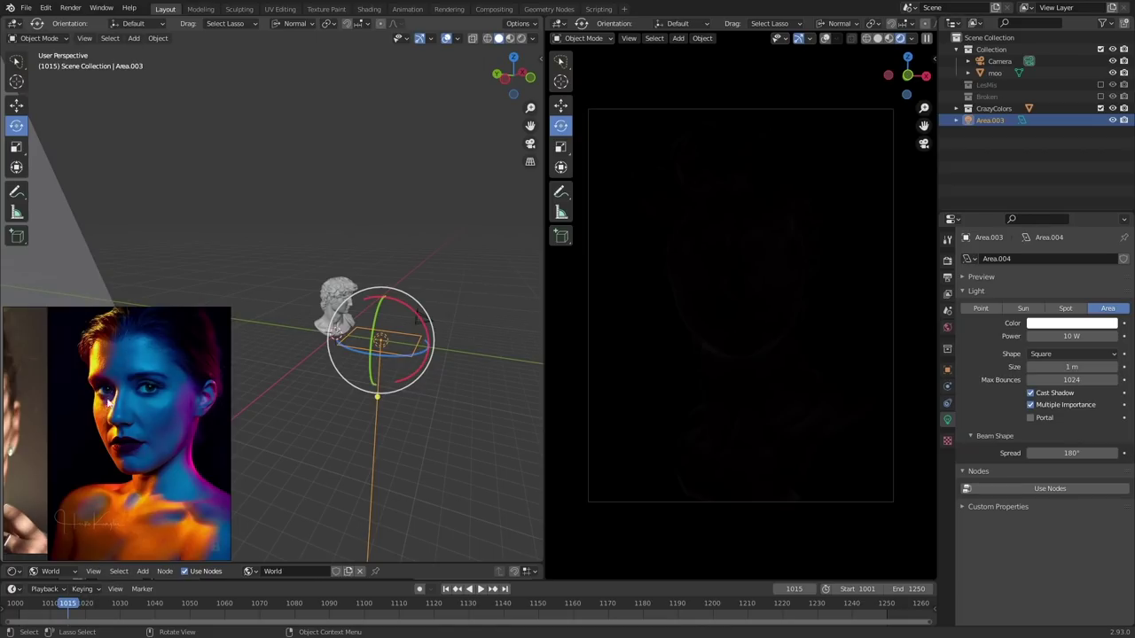
middle_drag(432, 385, 444, 381)
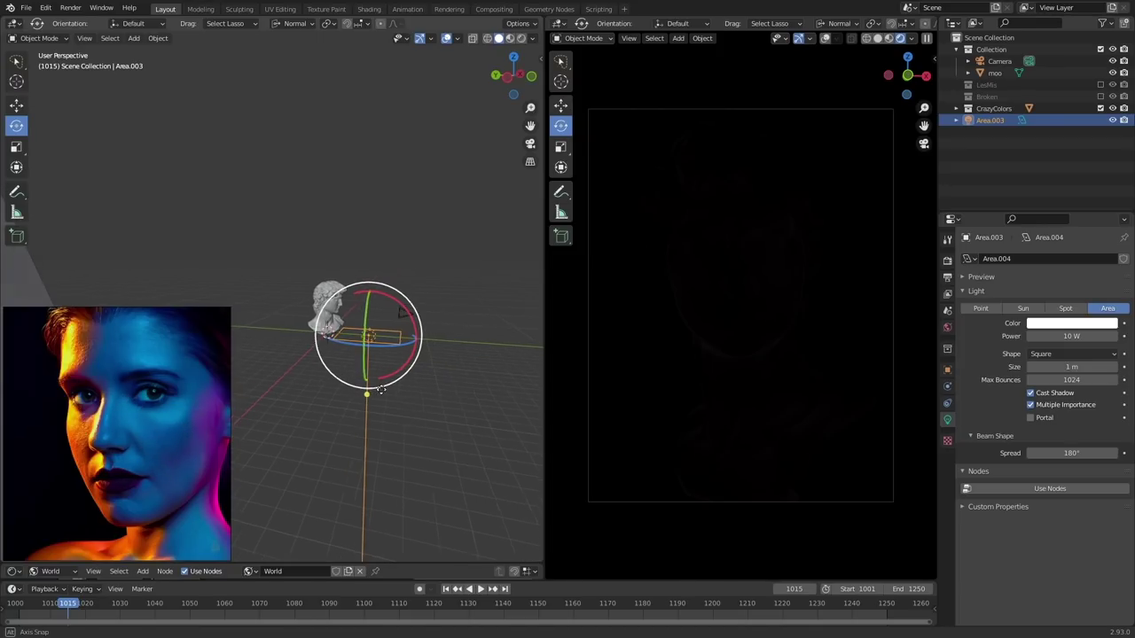
key(g)
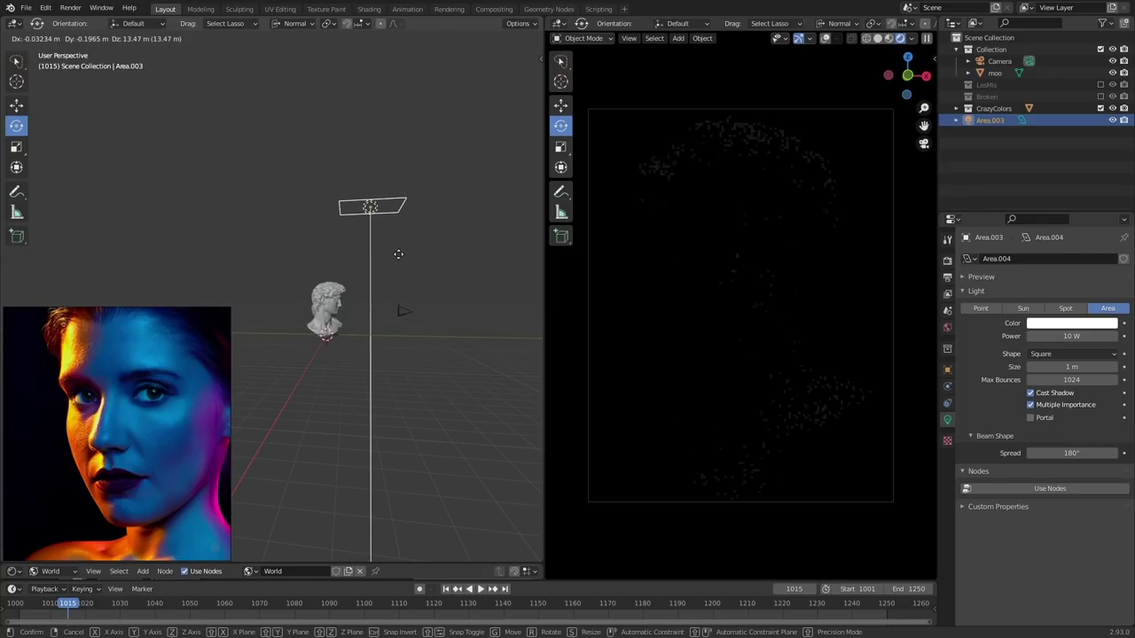
click(398, 254)
key(r)
click(381, 413)
key(g)
click(436, 428)
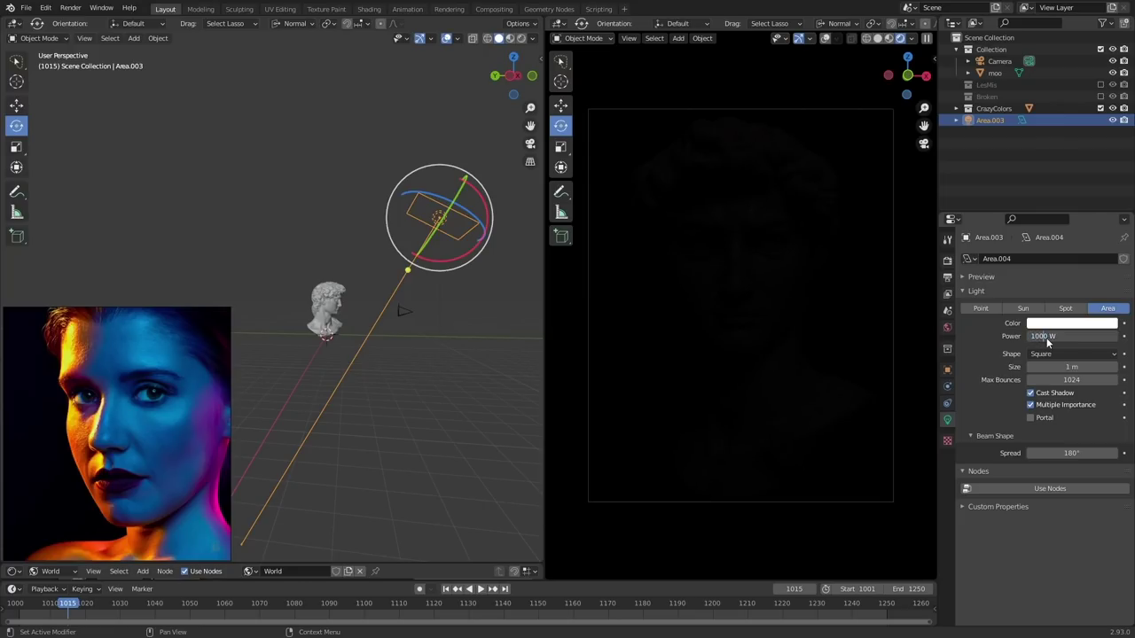
Set the front area light's power to 1000 W and nudge it slightly farther up and away from the bust
key(Return)
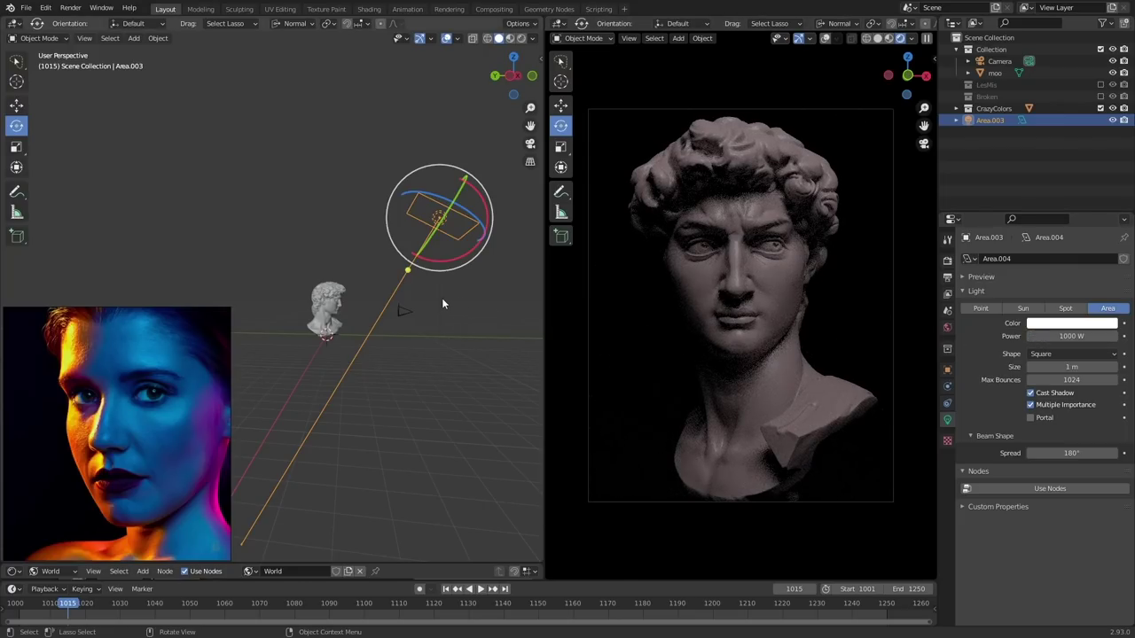
middle_drag(468, 313, 448, 329)
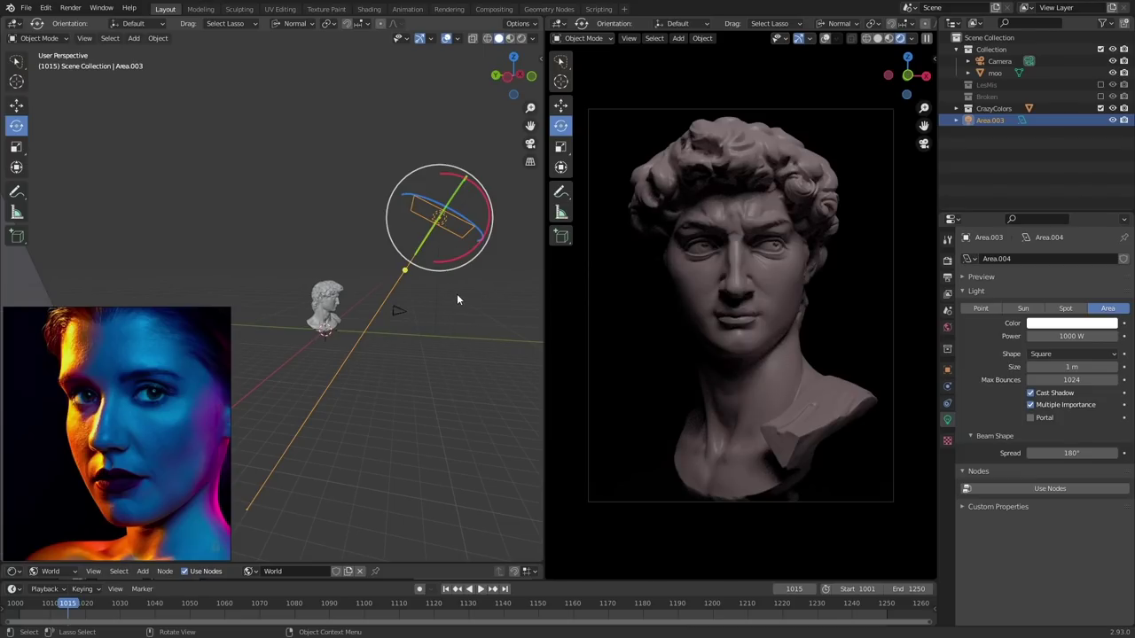
middle_drag(466, 332, 484, 352)
key(g)
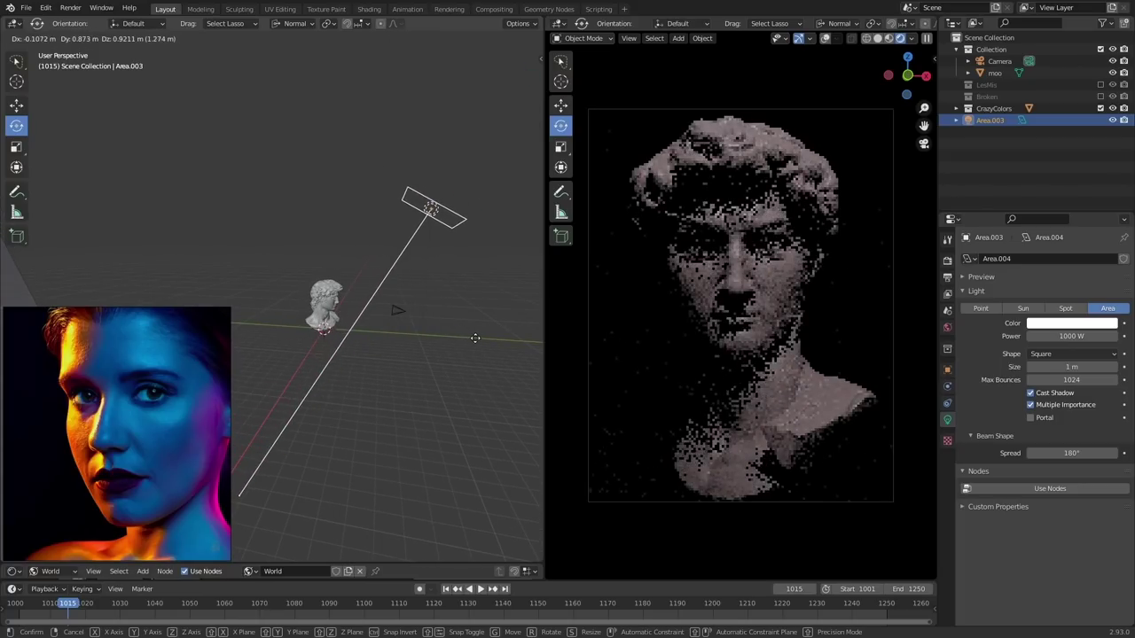
click(478, 336)
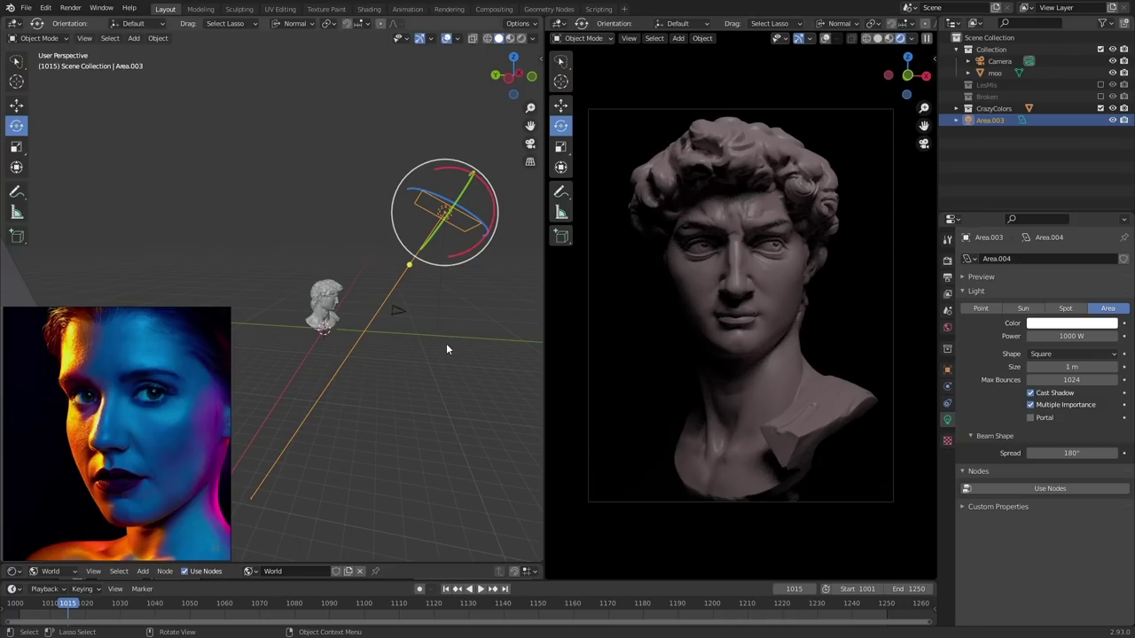
Tint the front area light deep blue with hue about 0.654 and saturation about 0.981, and set its power to 3000 W
click(411, 310)
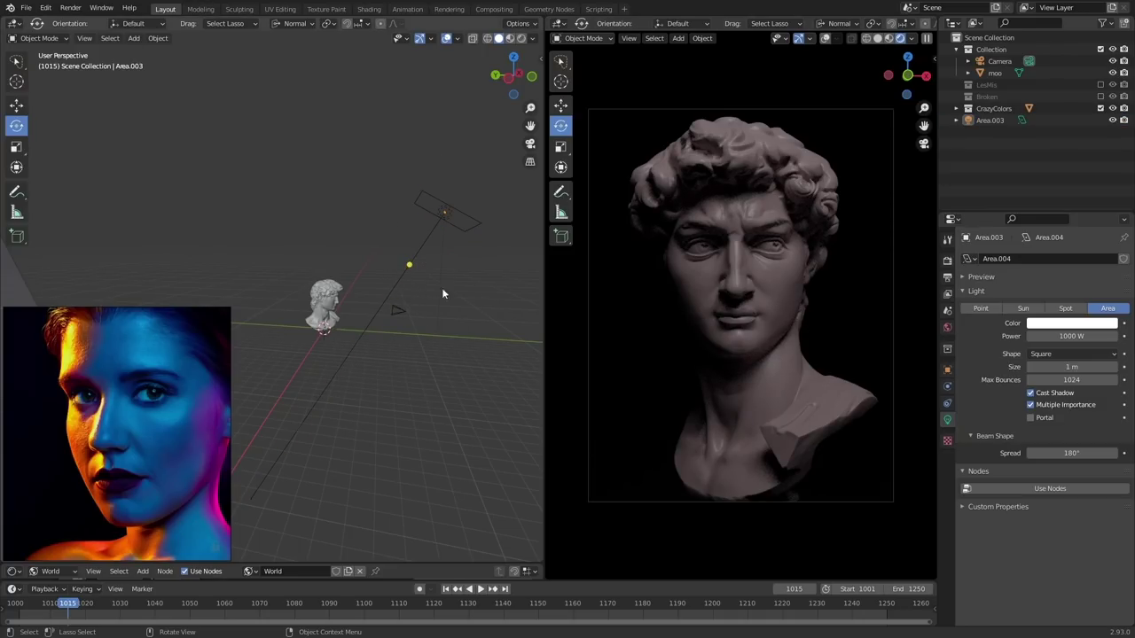
click(452, 217)
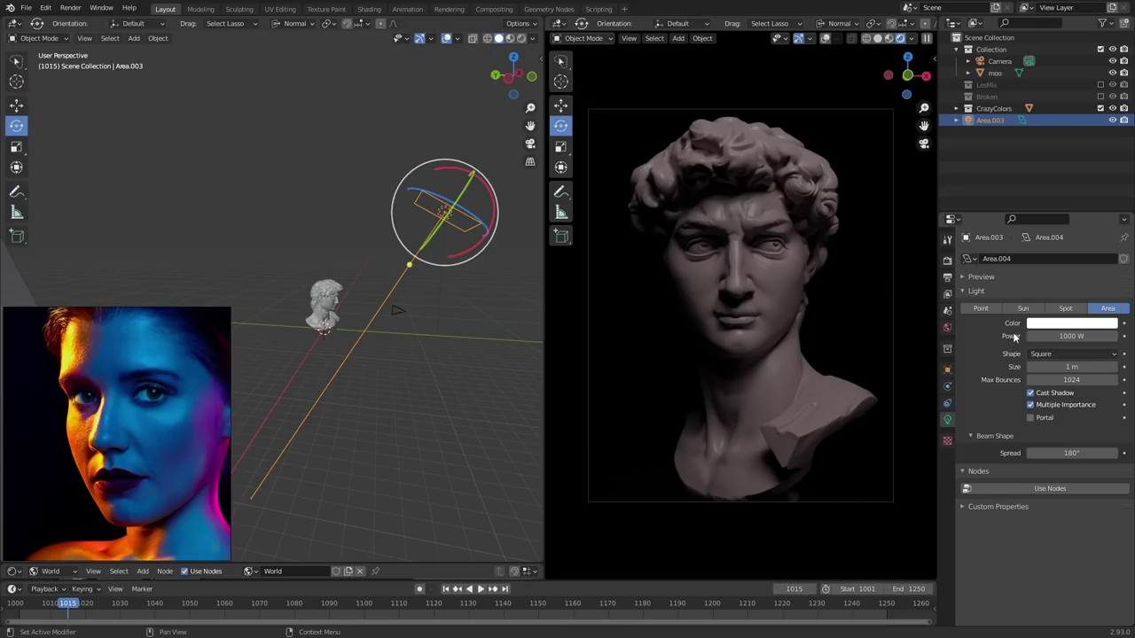
click(1044, 326)
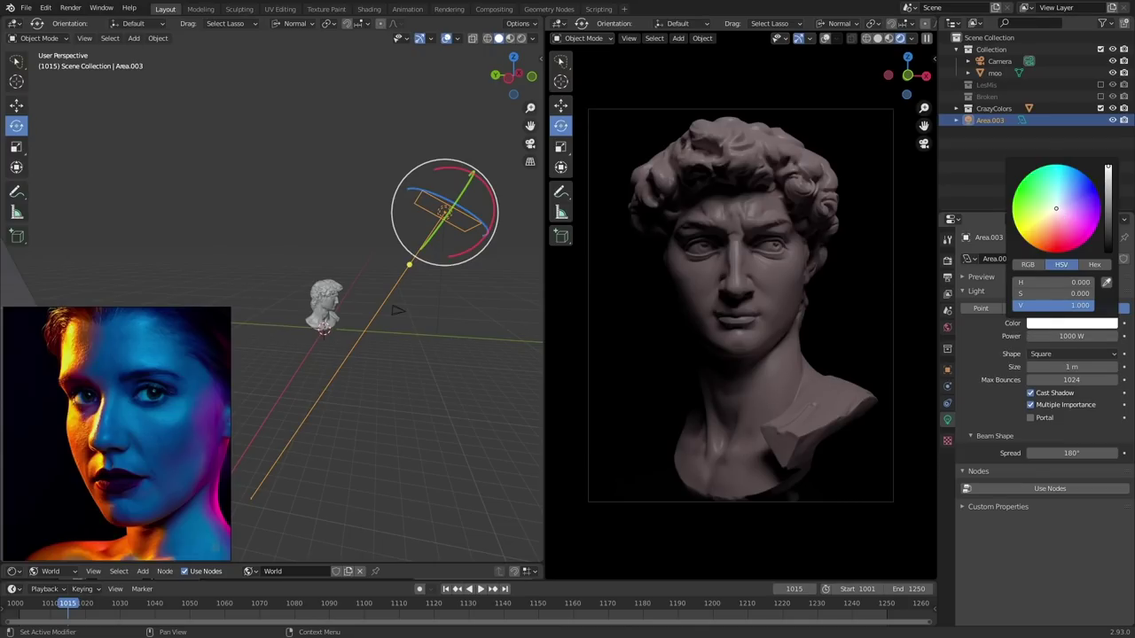
click(1088, 178)
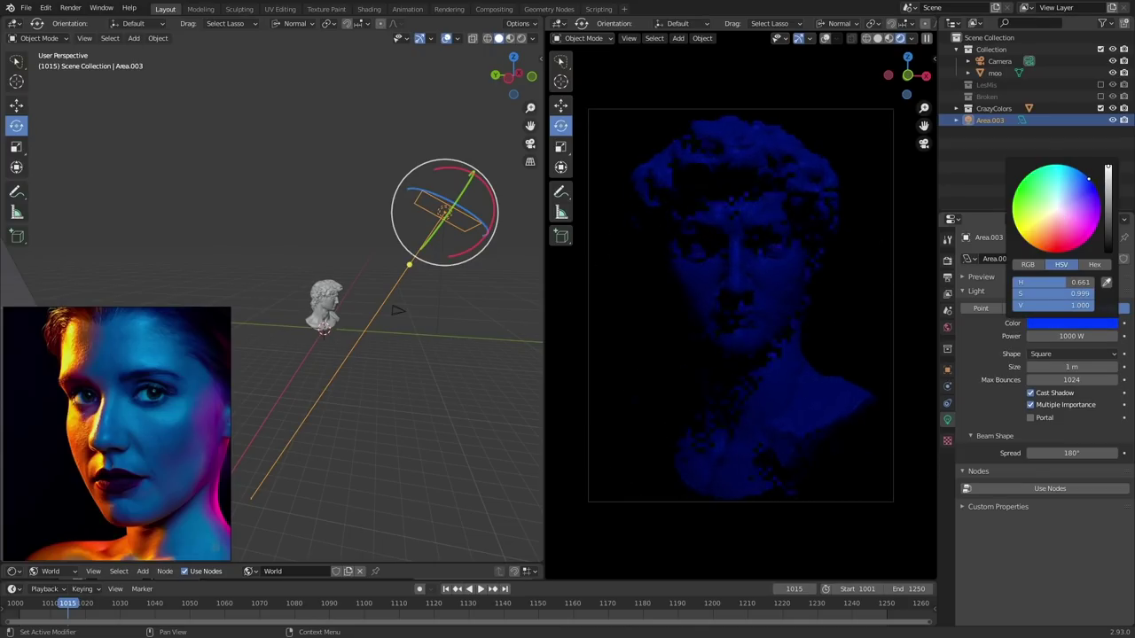
click(1084, 181)
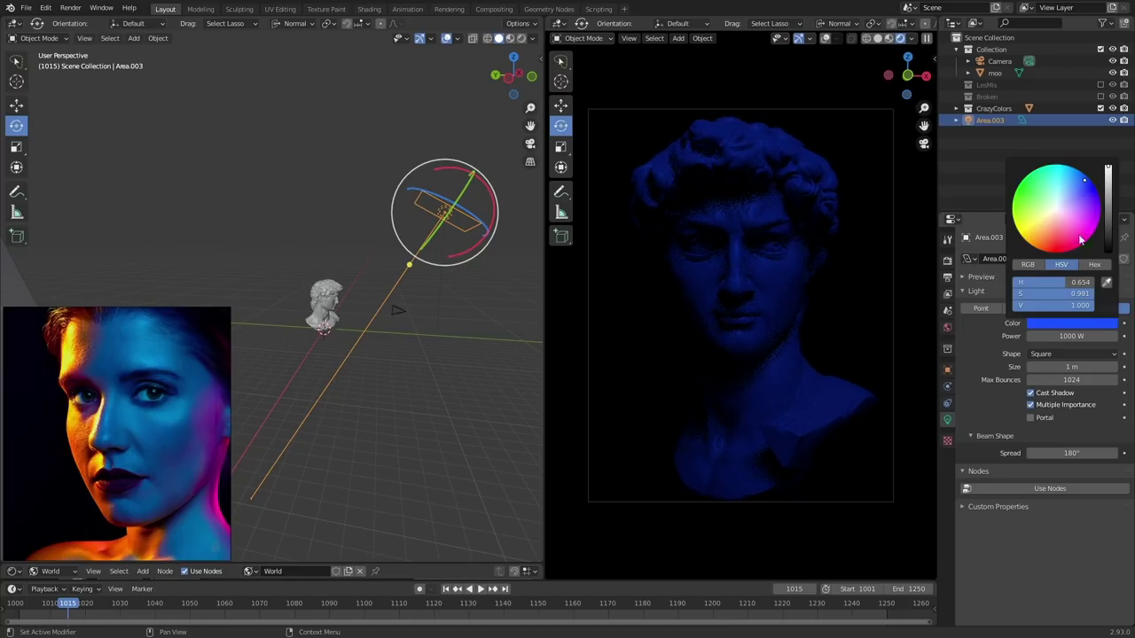
click(1088, 336)
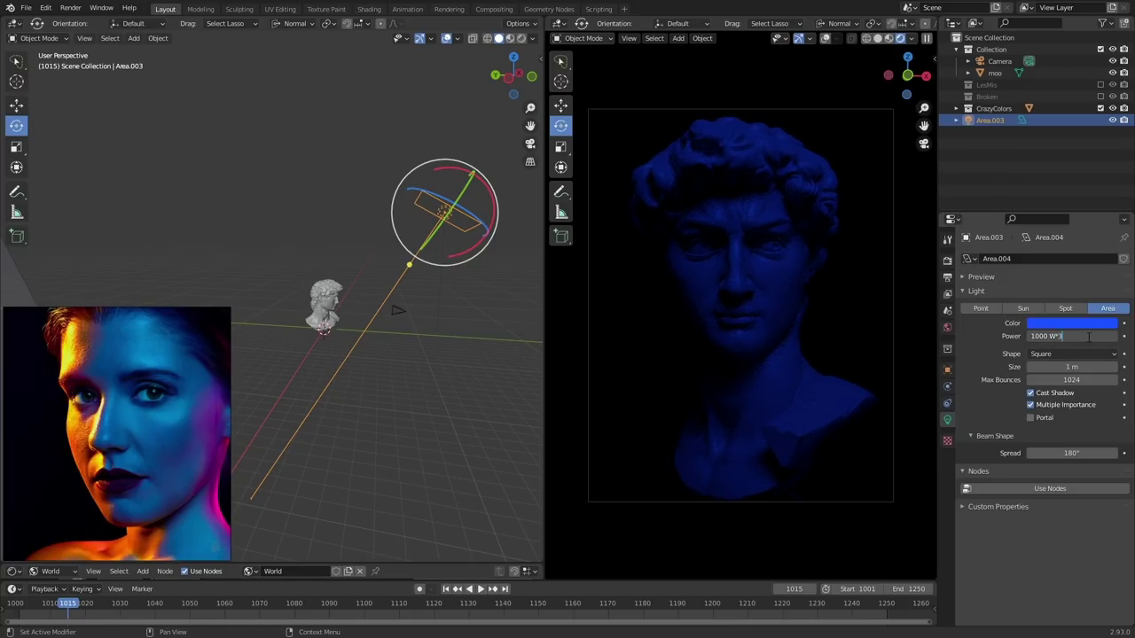
text(*3)
key(Return)
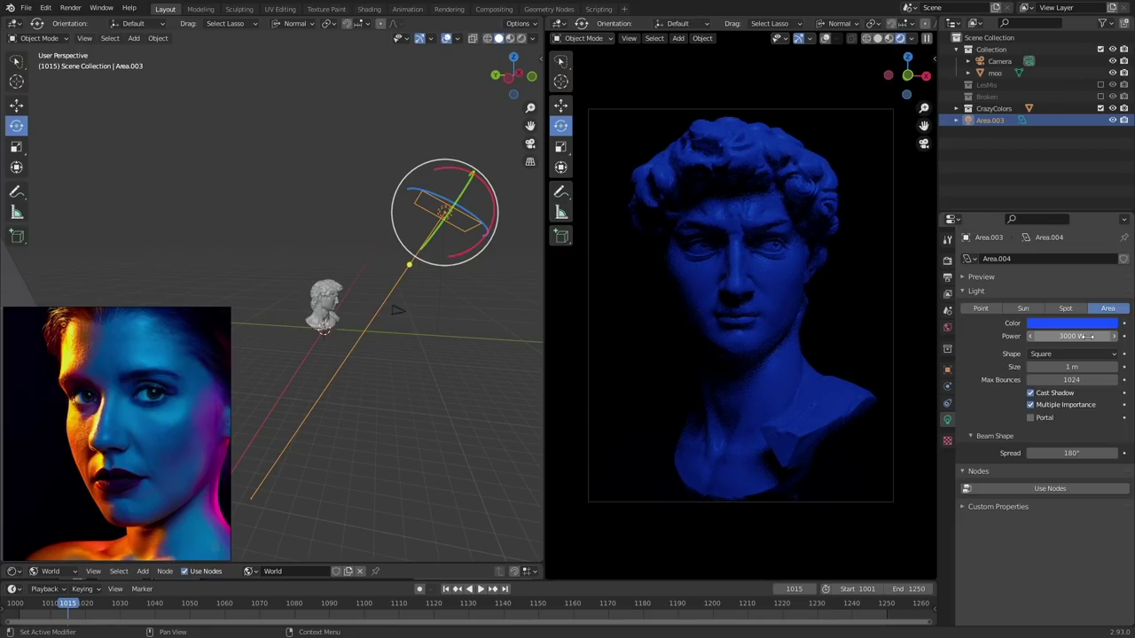
Duplicate the blue area light, place the copy away from the original, and tint it magenta
middle_drag(468, 362, 473, 391)
key(shift+d)
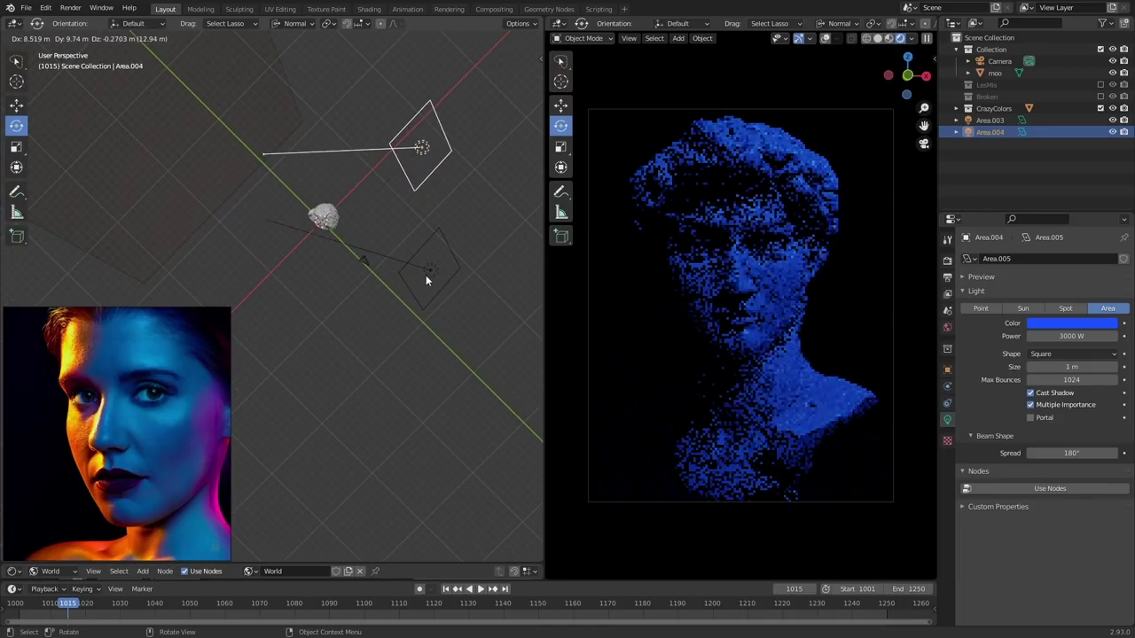
click(426, 275)
drag(187, 487, 143, 439)
middle_drag(495, 311, 24, 268)
middle_drag(371, 285, 469, 337)
click(1065, 327)
click(1095, 226)
Turn the magenta area light and reposition it close to the bust
middle_drag(431, 293, 381, 255)
drag(401, 105, 440, 268)
middle_drag(441, 265, 355, 268)
middle_drag(355, 357, 363, 336)
key(g)
click(322, 374)
Rotate the magenta light and move it about 9.4 m farther behind the bust as a rim light
middle_drag(452, 271, 384, 327)
key(r)
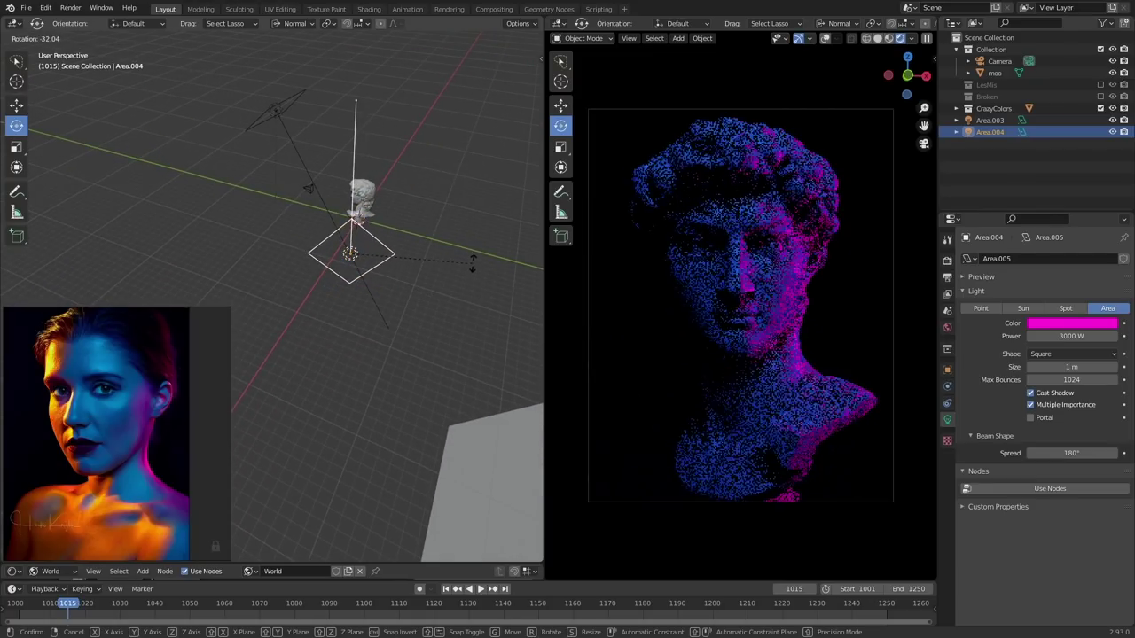
click(540, 286)
key(g)
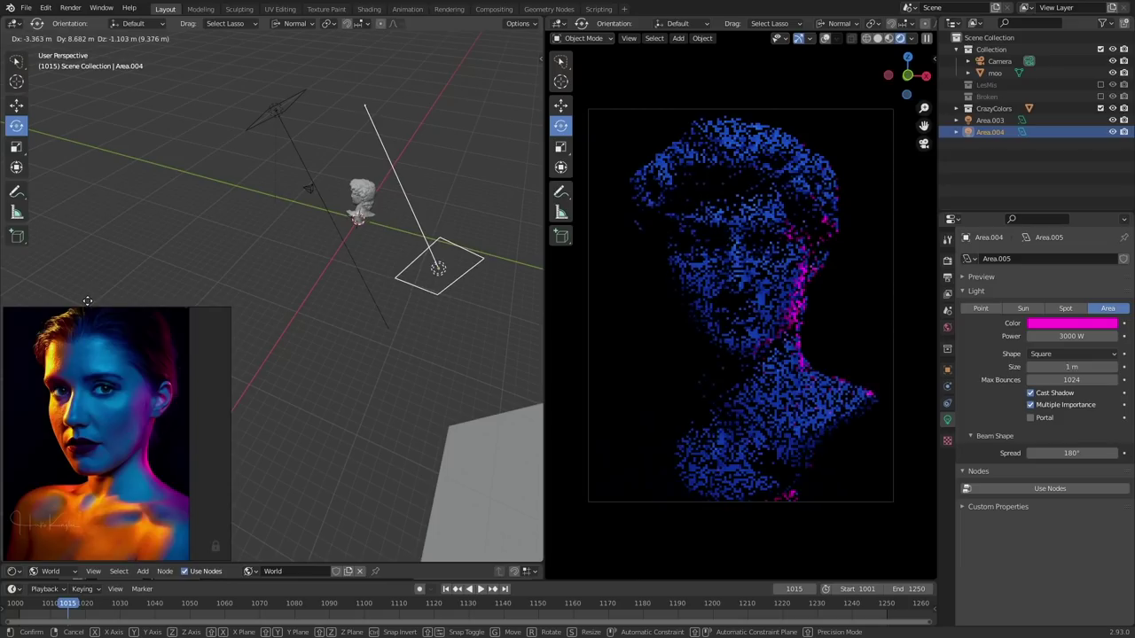
click(104, 297)
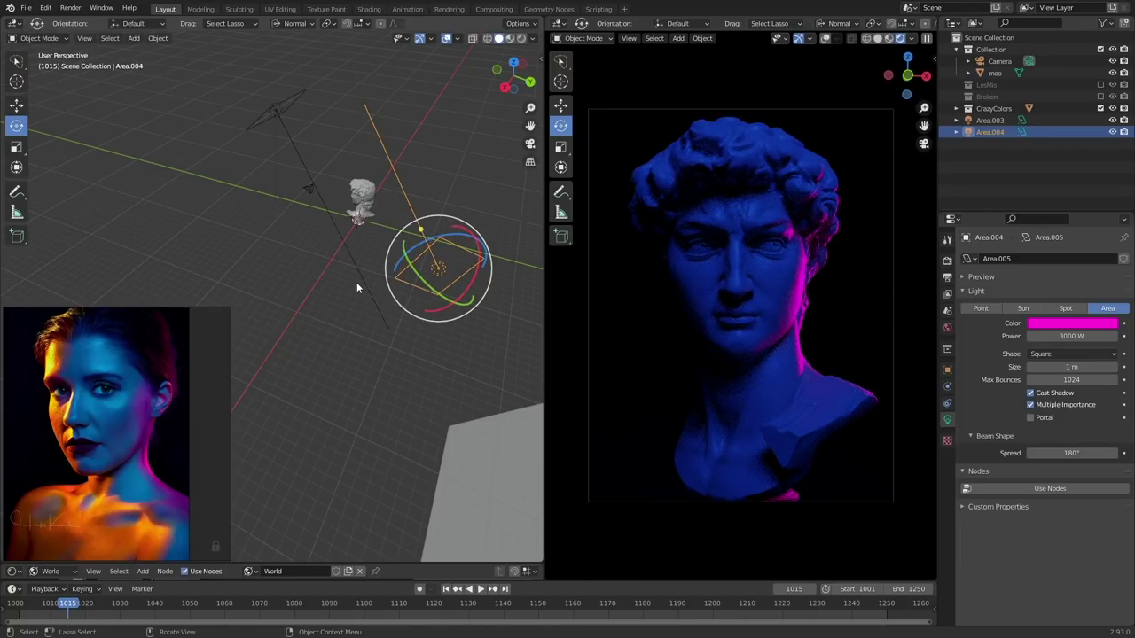
Halve the magenta rim light's power to 1500 W
middle_drag(494, 372, 425, 287)
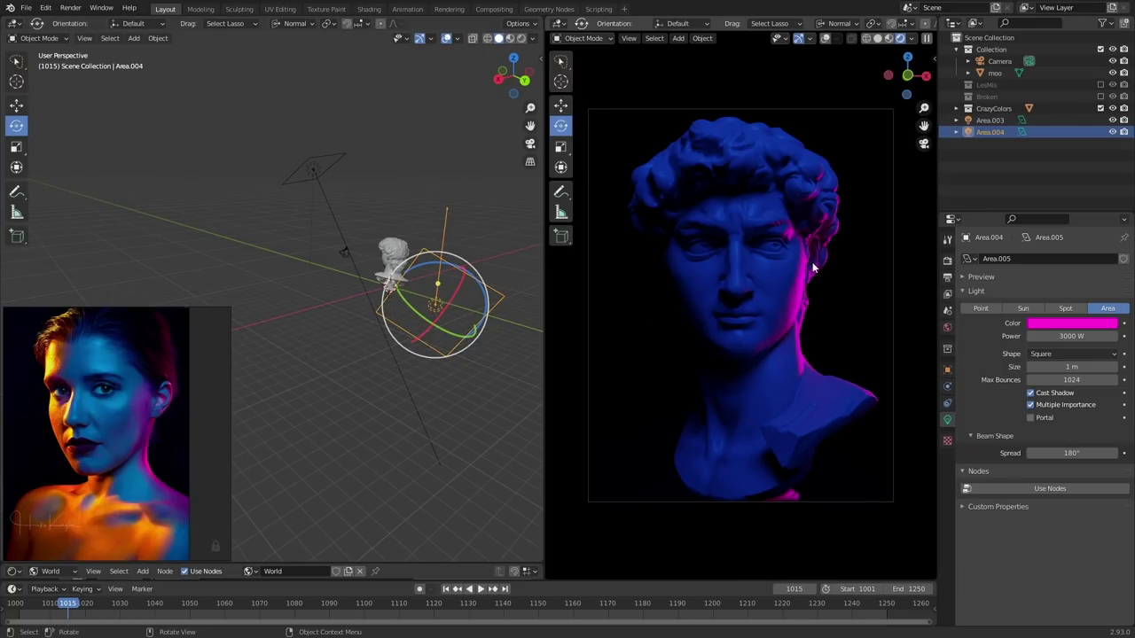
middle_drag(462, 351, 479, 306)
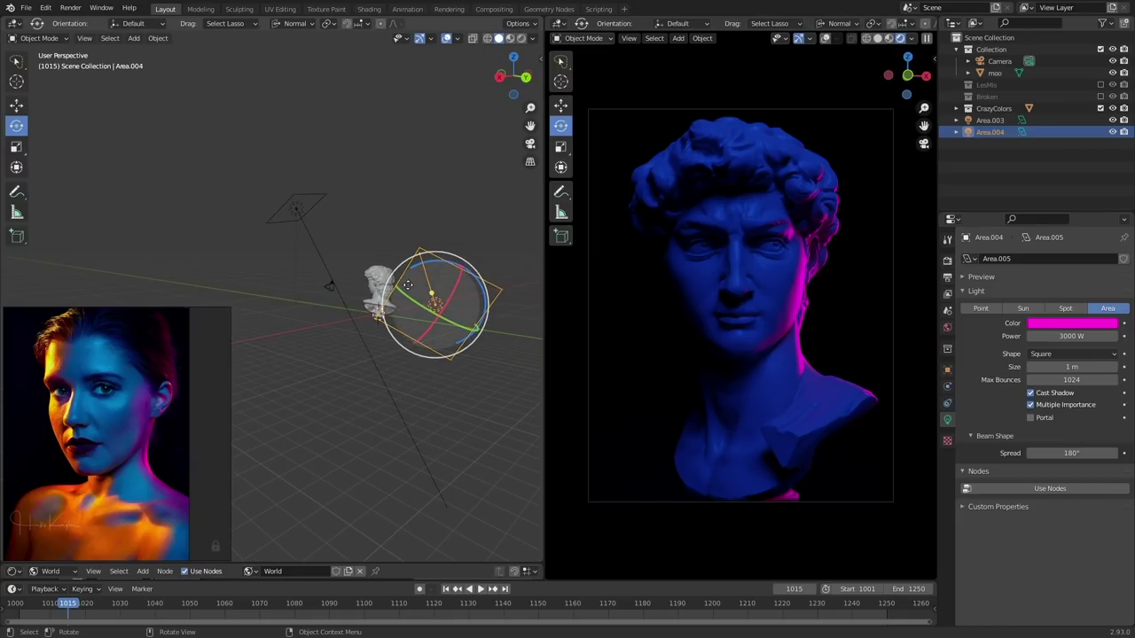
middle_drag(433, 356, 470, 306)
click(1064, 336)
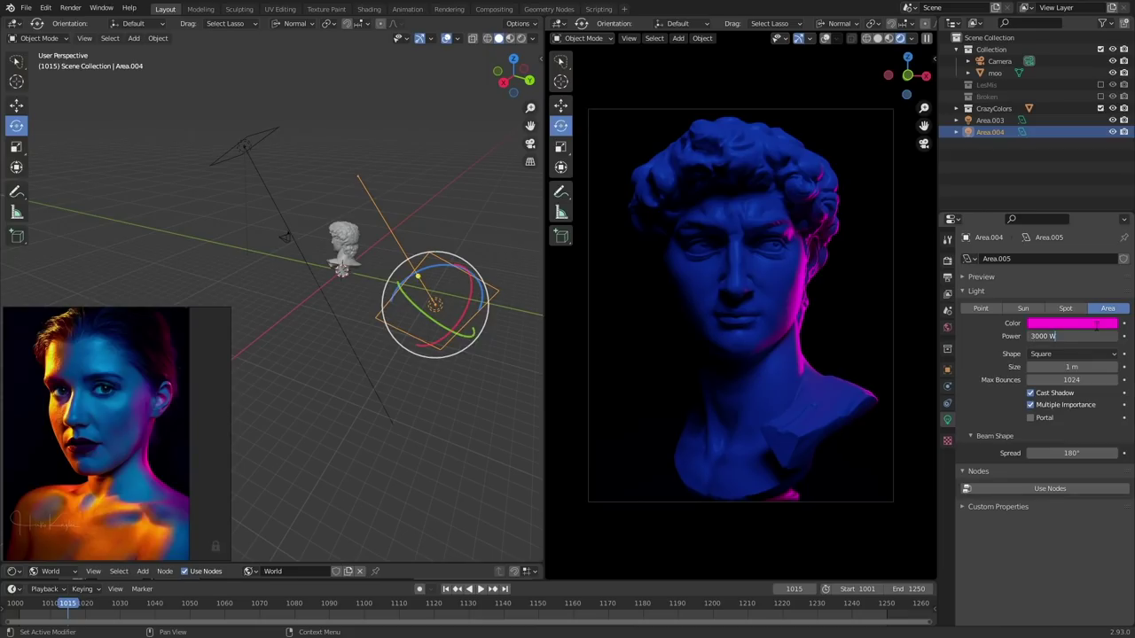
text(/2)
key(Return)
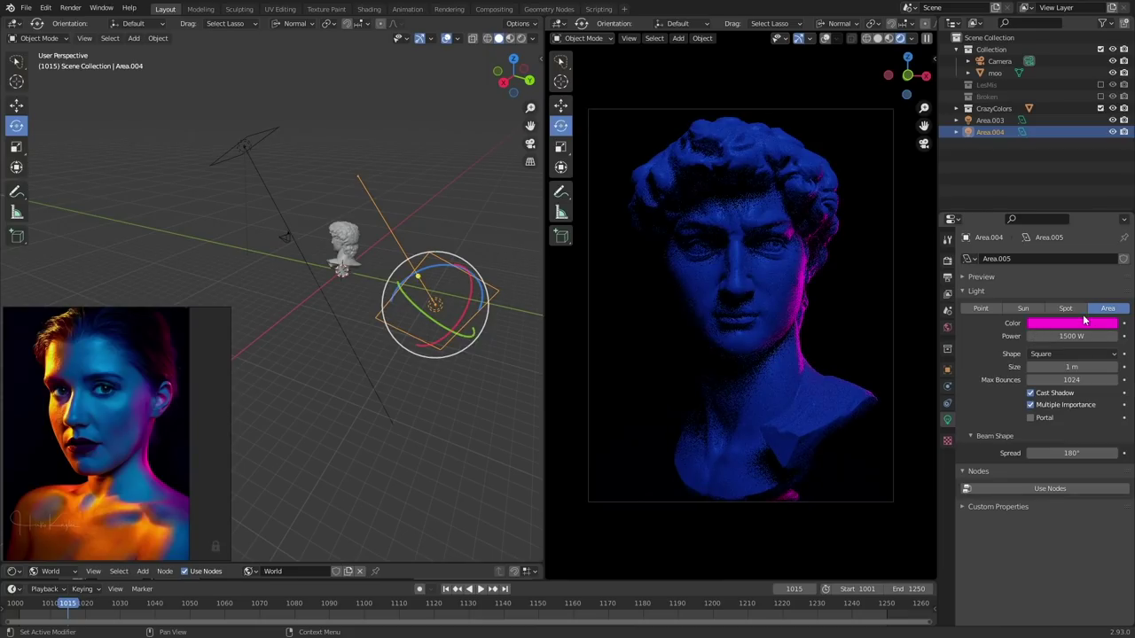
Duplicate the blue front light and place the copy on the opposite side of the bust
middle_drag(374, 335, 65, 423)
click(144, 120)
shift+middle_drag(325, 252, 500, 384)
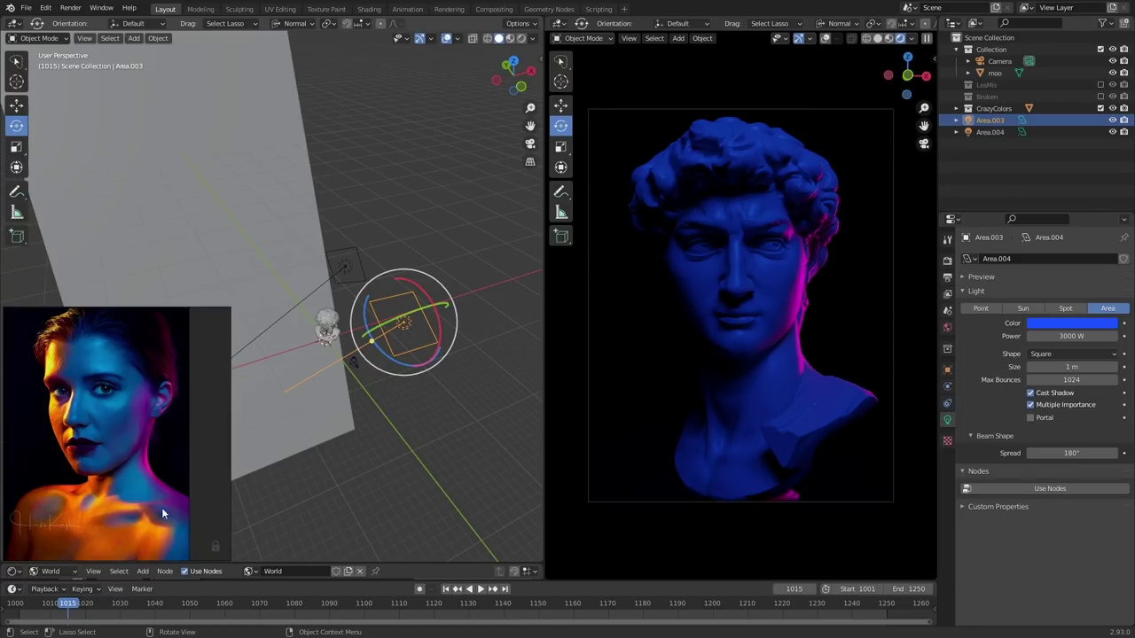
mouse_move(423, 430)
middle_down()
mouse_move(419, 400)
mouse_move(419, 424)
middle_up()
key(shift+d)
click(274, 406)
middle_drag(338, 355, 313, 351)
middle_drag(484, 319, 493, 318)
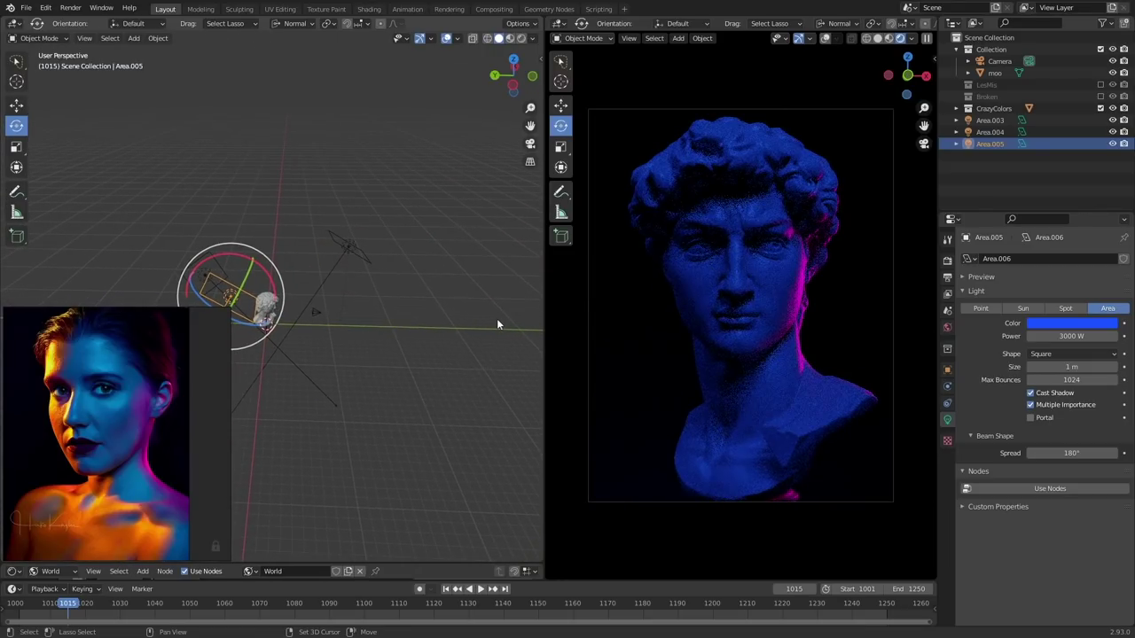
Tint the newly duplicated area light orange and set its power to 9000 W
click(1054, 325)
click(1050, 241)
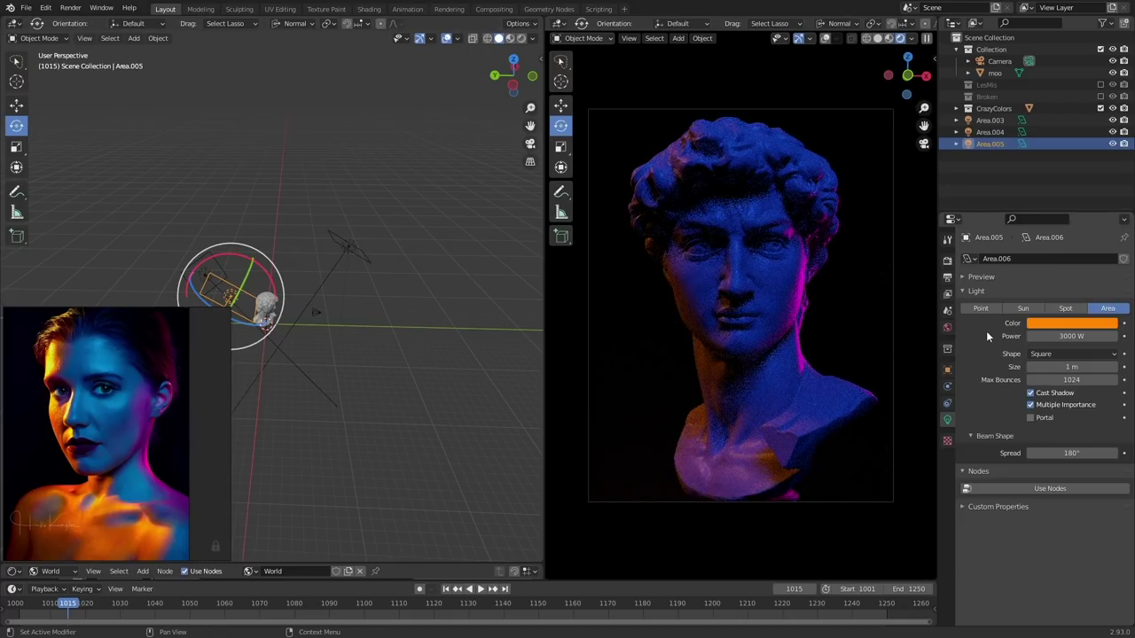
click(1063, 336)
text(9000)
key(Return)
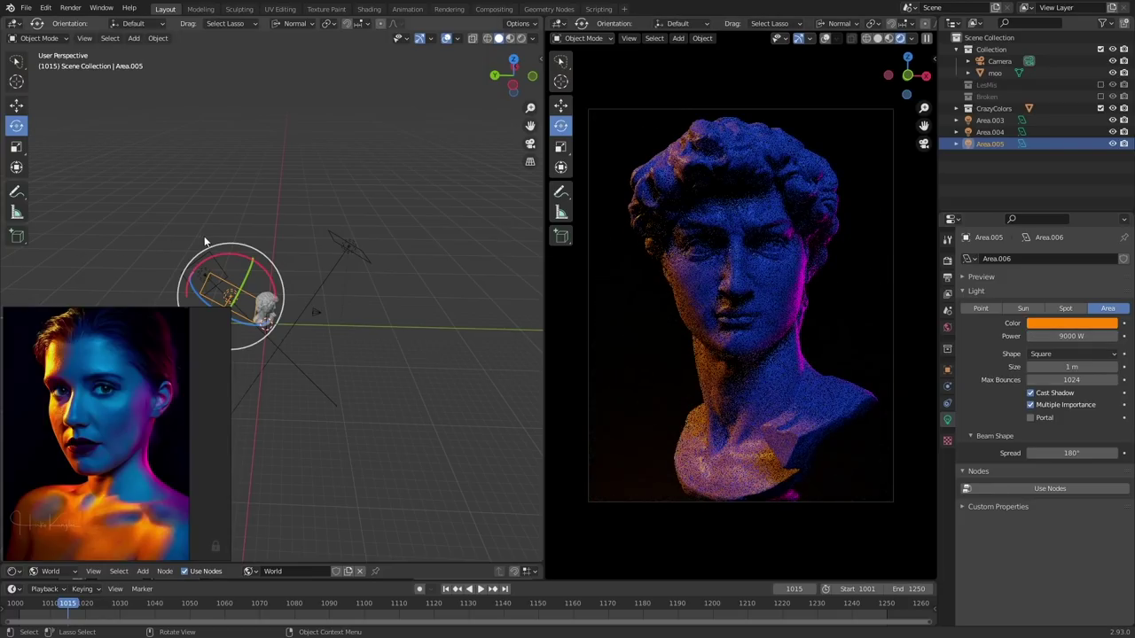
mouse_move(332, 297)
middle_down()
mouse_move(384, 257)
mouse_move(363, 311)
mouse_move(337, 318)
middle_up()
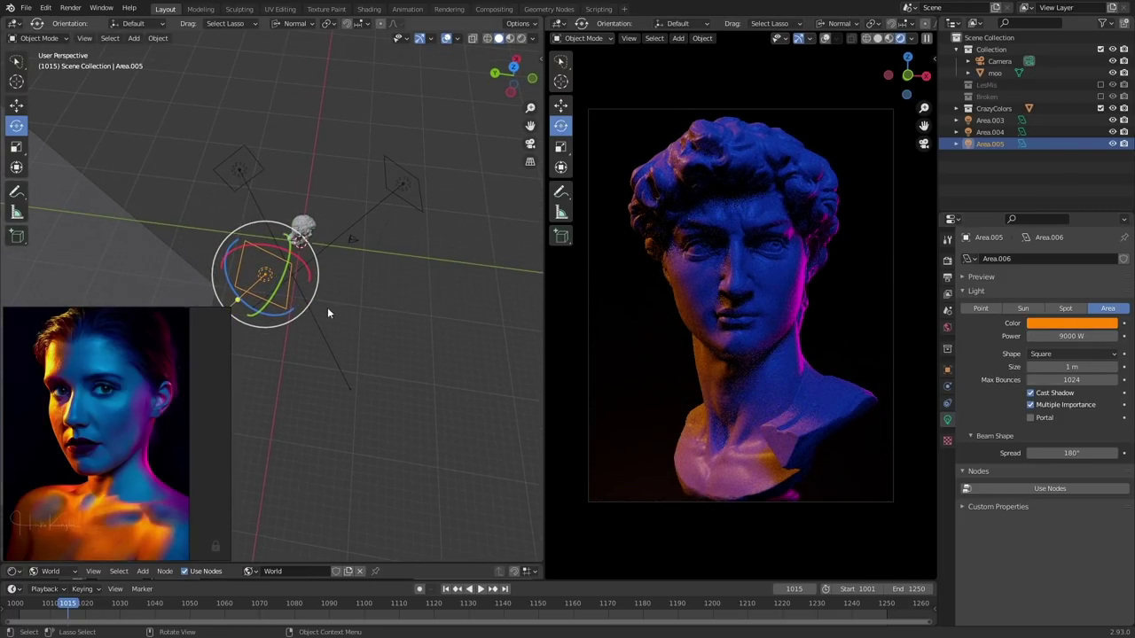
Resize the orange area light to 0.909 m, then rotate and shift it so it lights the side of the bust
drag(288, 290, 305, 213)
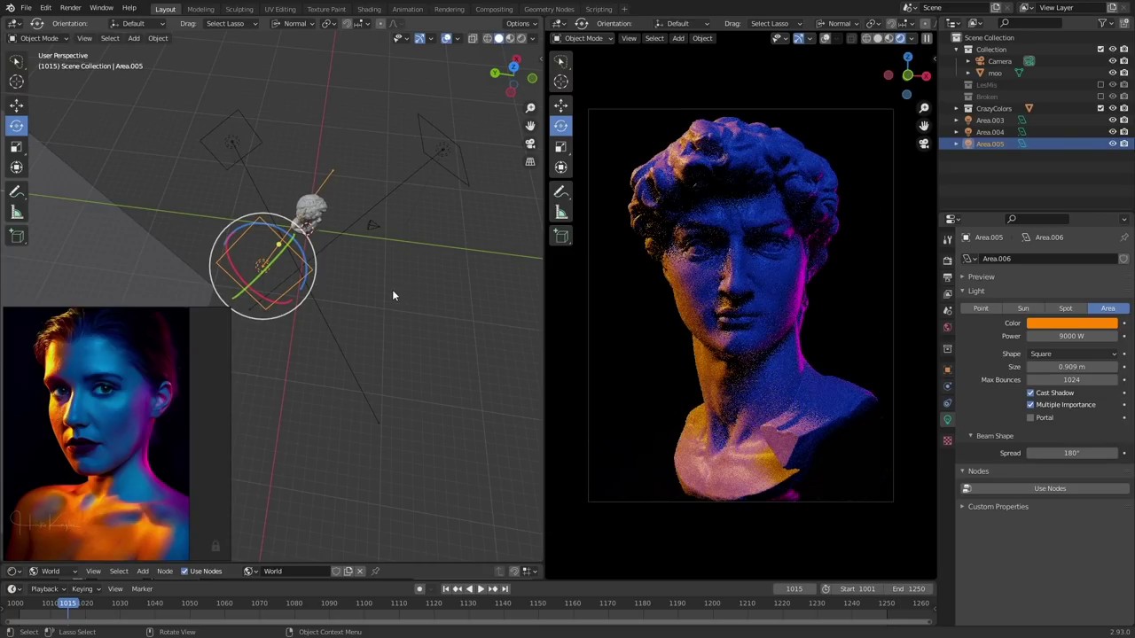
mouse_move(392, 320)
middle_down()
mouse_move(333, 270)
mouse_move(387, 309)
middle_up()
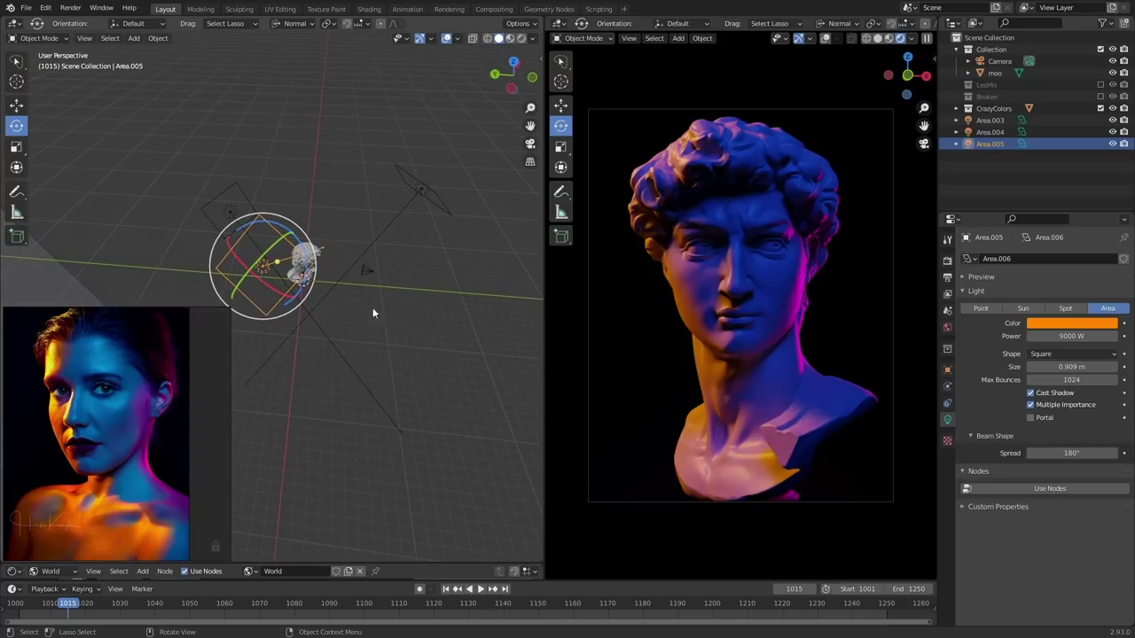
key(r)
key(r)
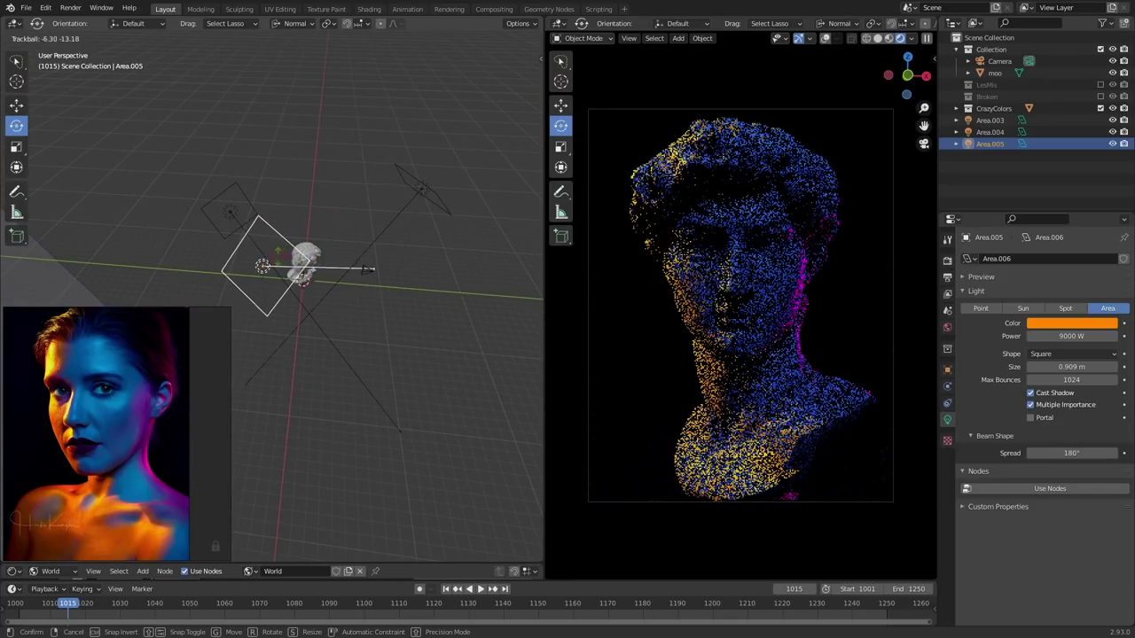
click(266, 282)
key(g)
click(240, 284)
Double the orange area light's power to 18000 W
middle_drag(315, 235, 460, 250)
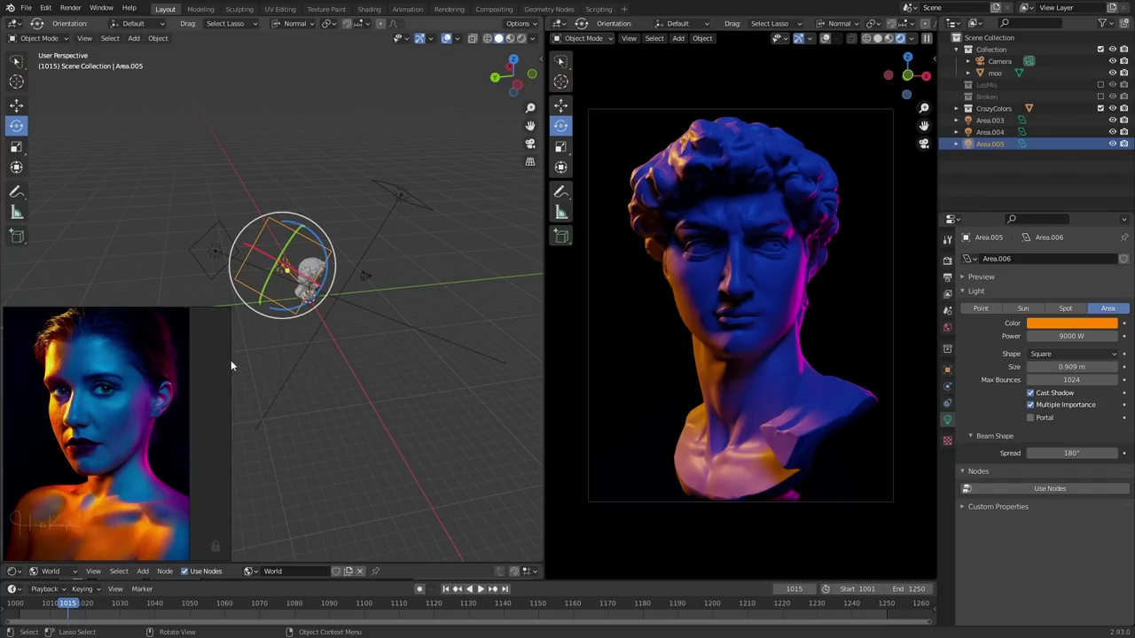
middle_drag(240, 360, 474, 361)
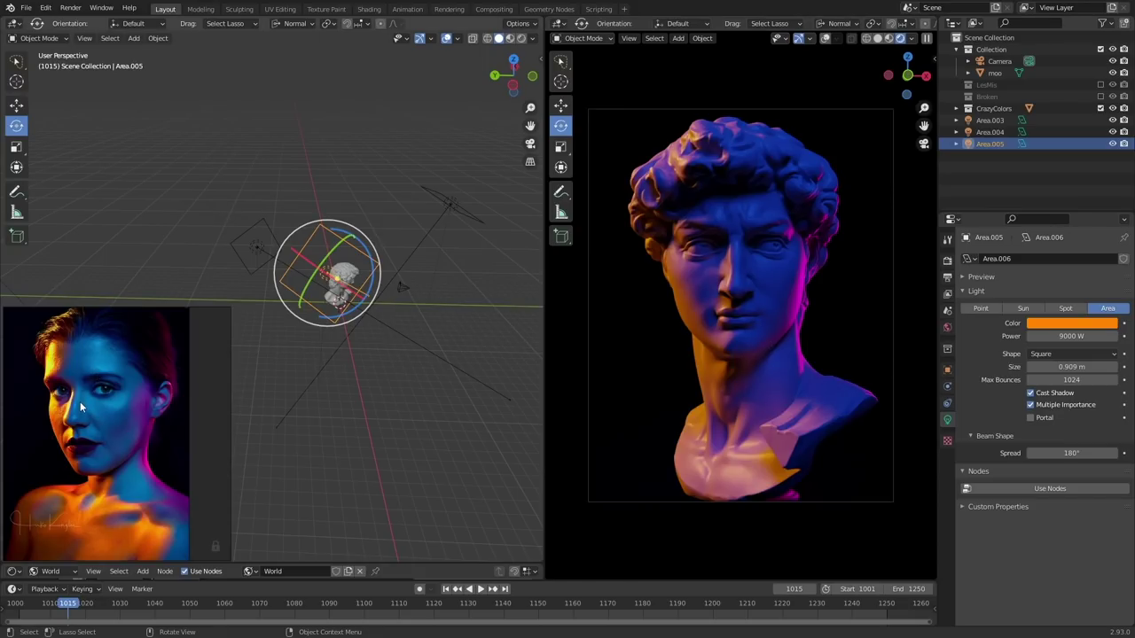
middle_drag(480, 366, 410, 338)
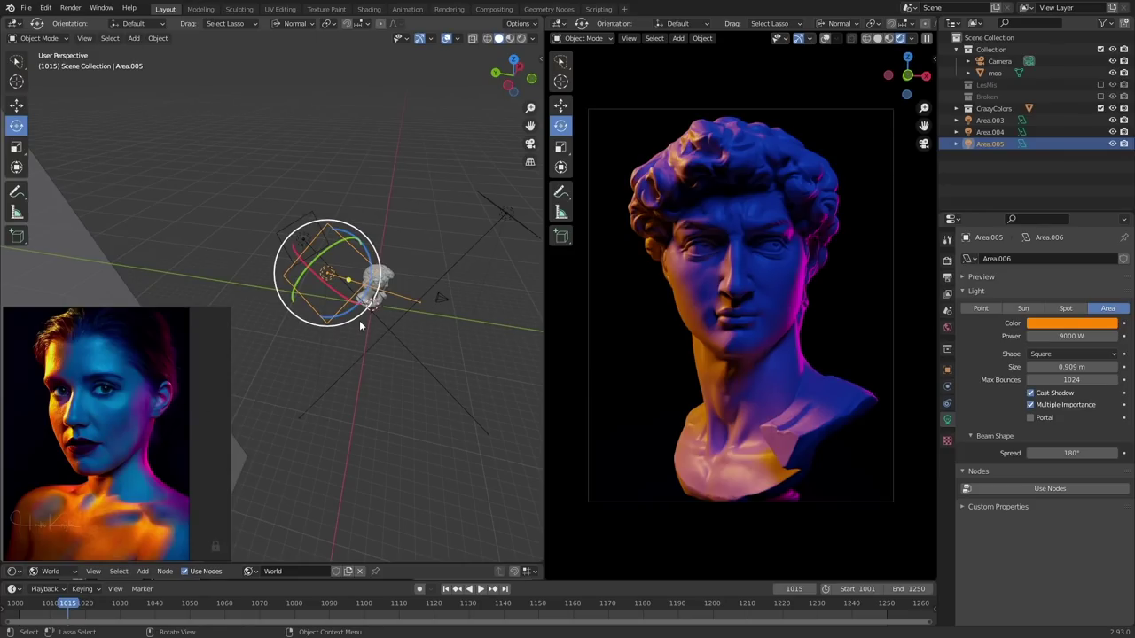
click(1046, 335)
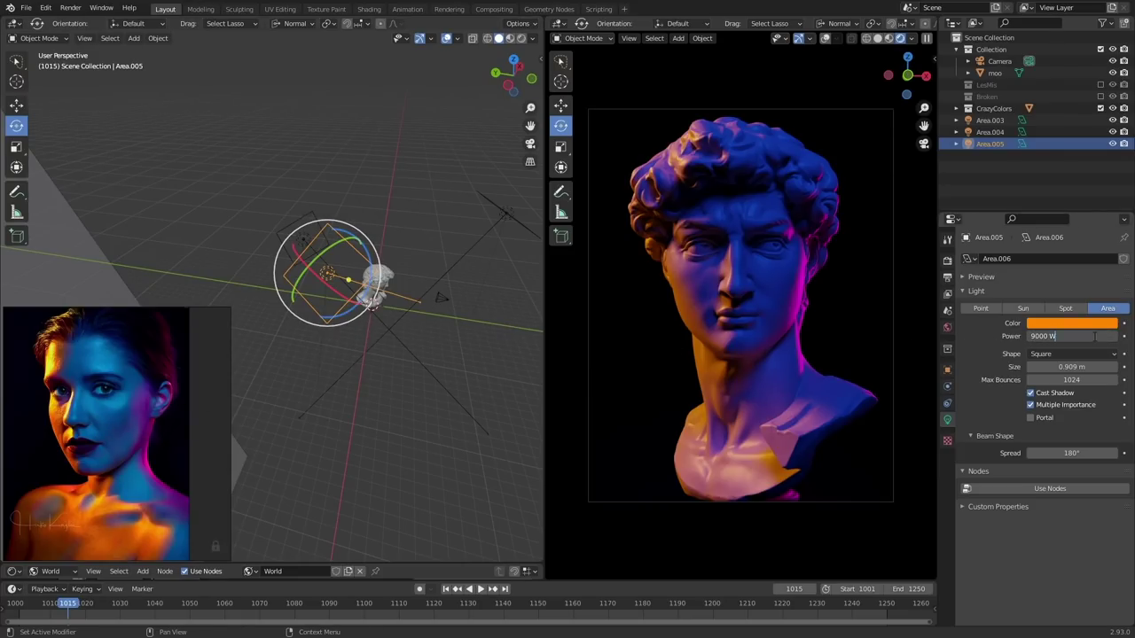
text(*2)
key(Return)
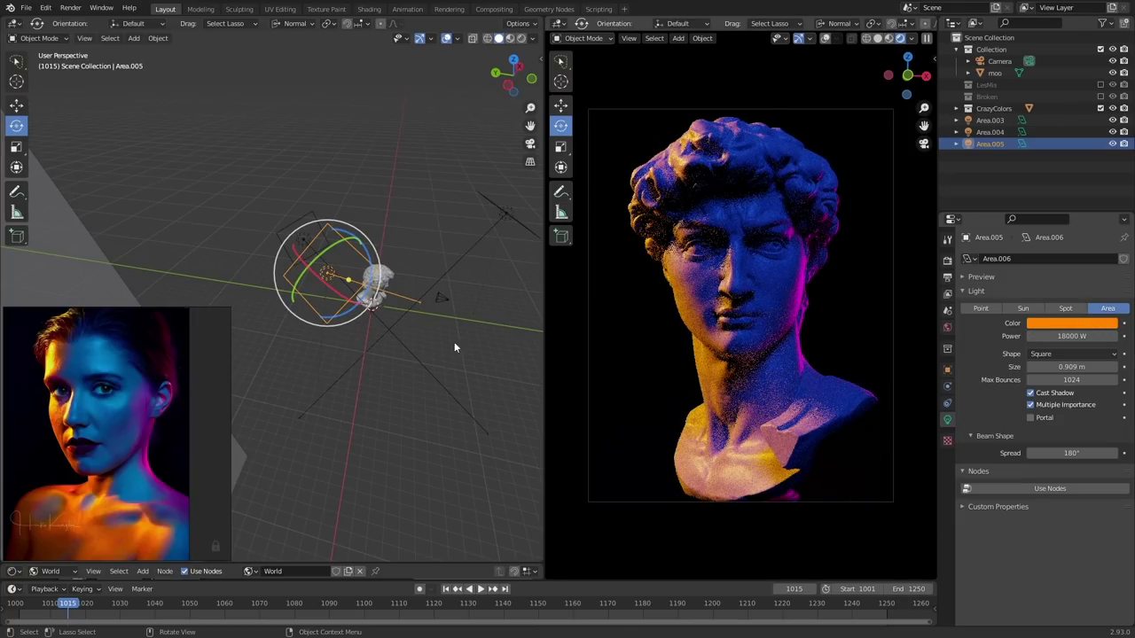
Shift the blue front light's color to a lighter, more cyan blue to match the reference portrait, and deselect the light
click(505, 215)
click(1055, 325)
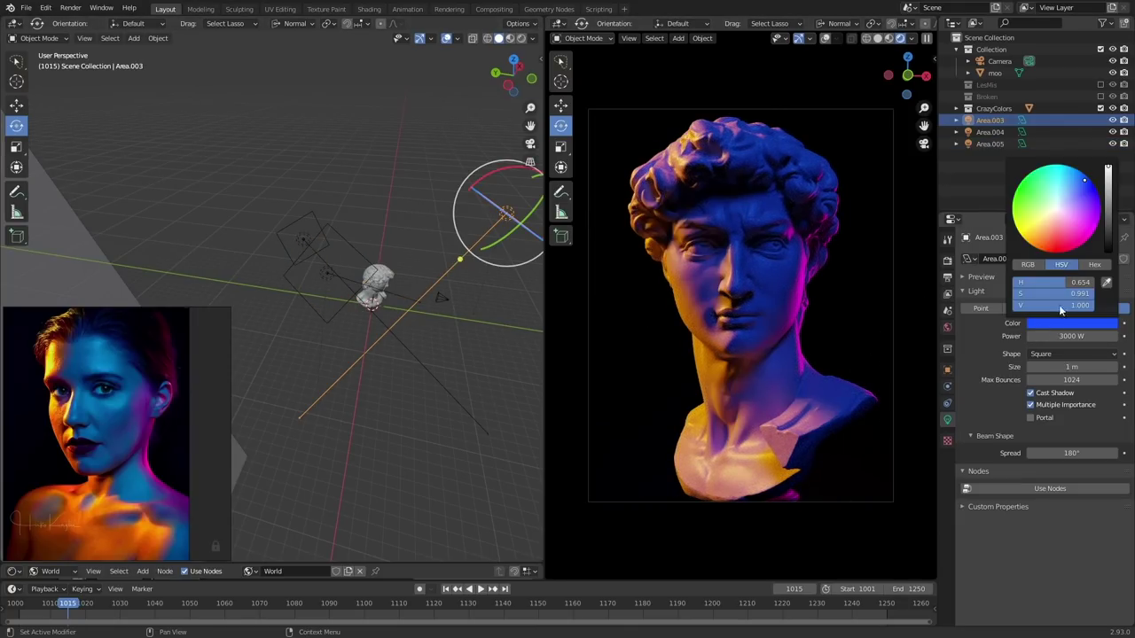
click(1081, 177)
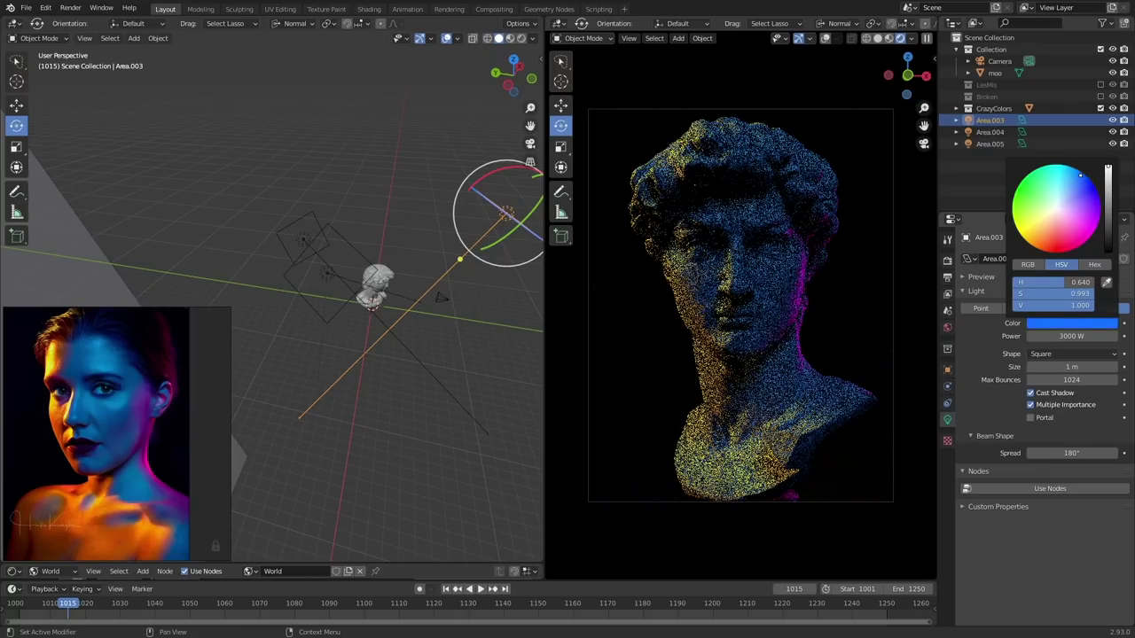
drag(1081, 176, 1080, 175)
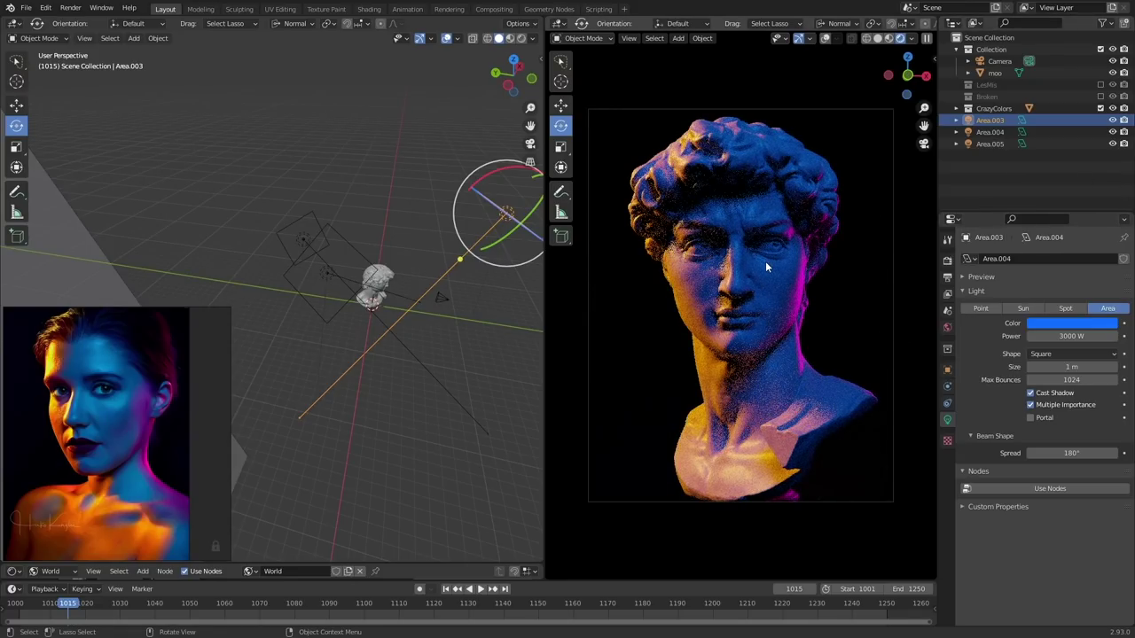
click(1099, 329)
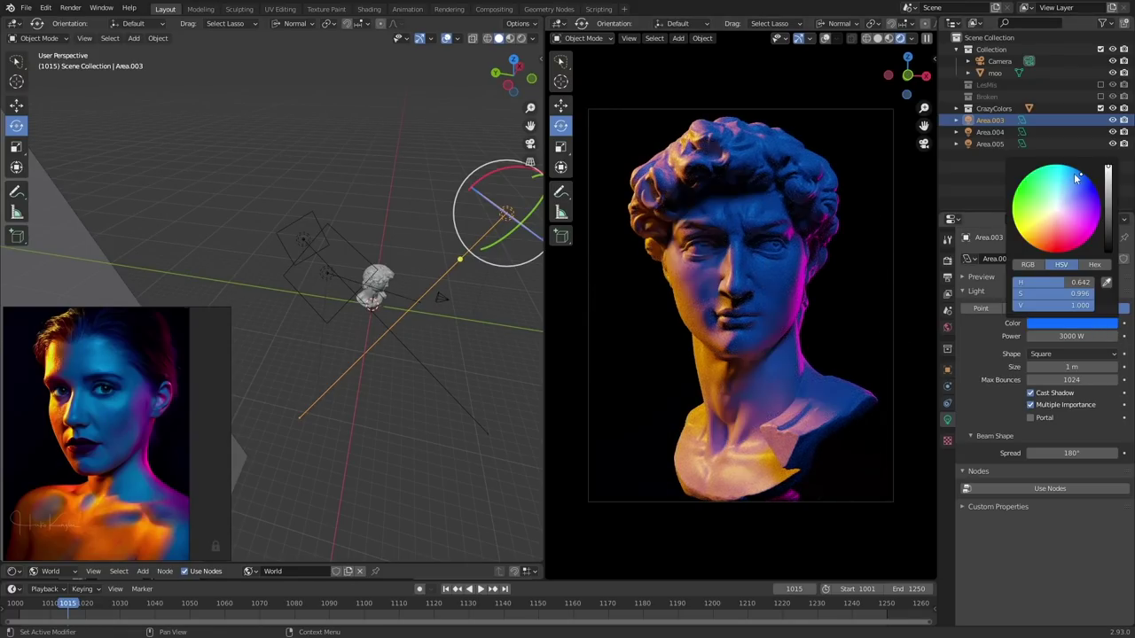
click(1073, 171)
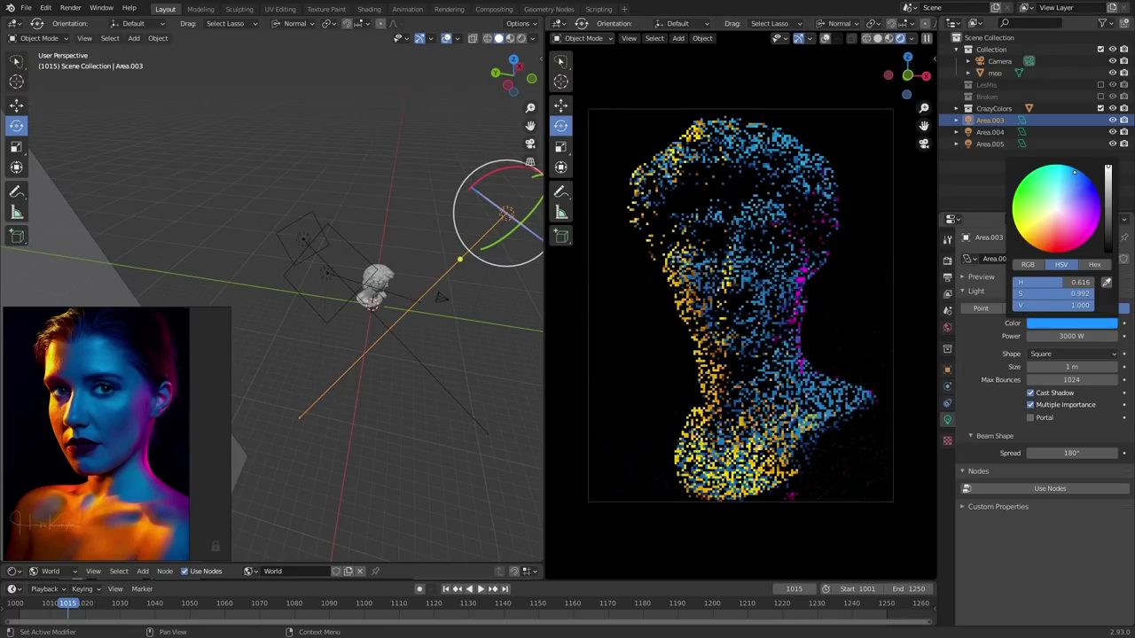
click(518, 358)
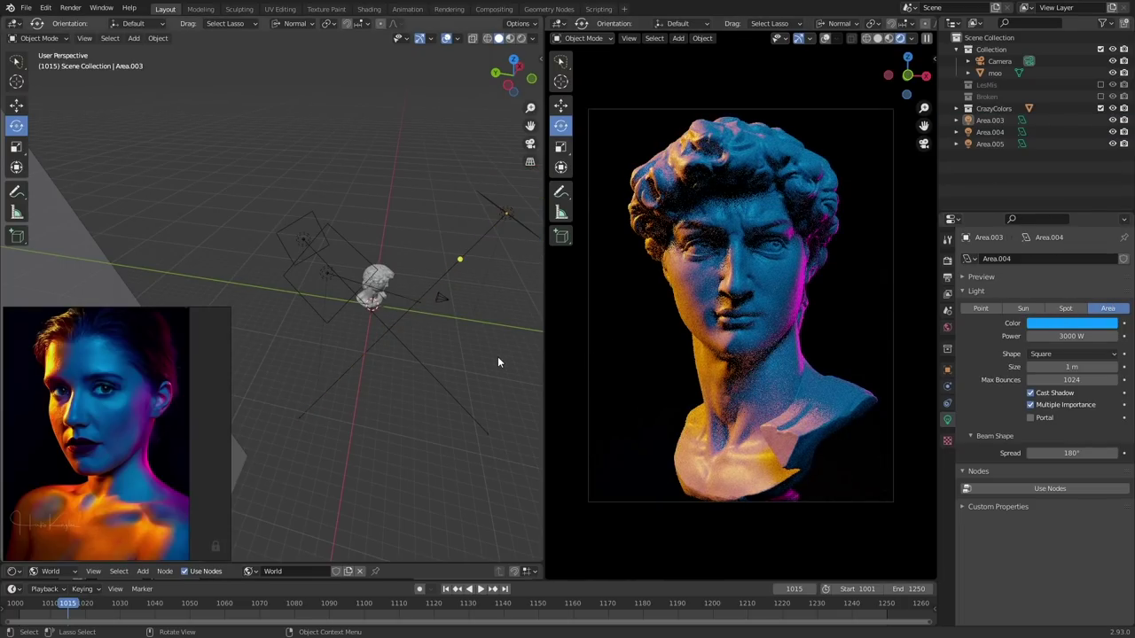